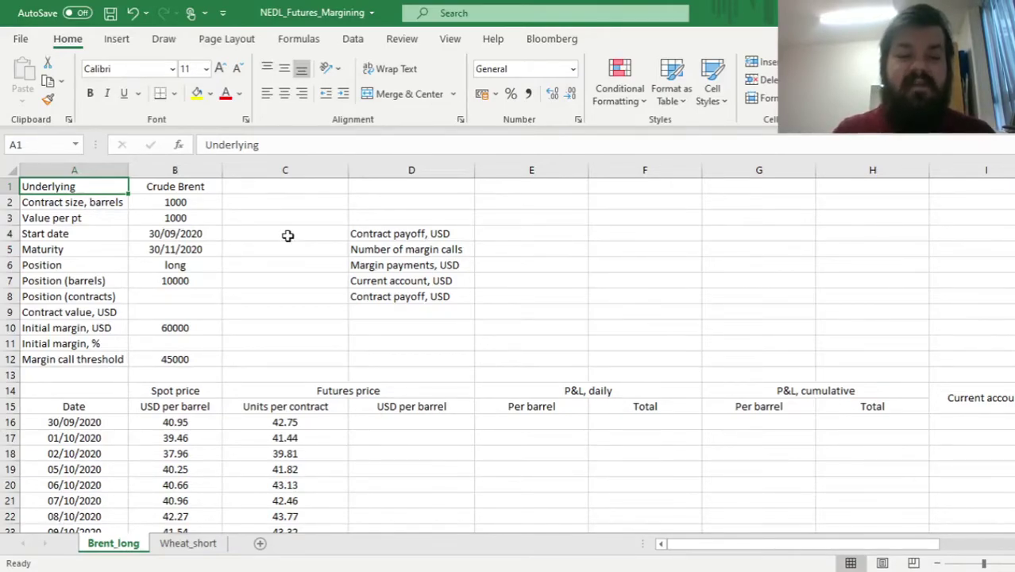
Step: Examine the Brent contract's underlying, size, value per point, start and maturity dates, and the spot and futures price column headings
{"action": "left_click", "coordinate": [182, 186]}
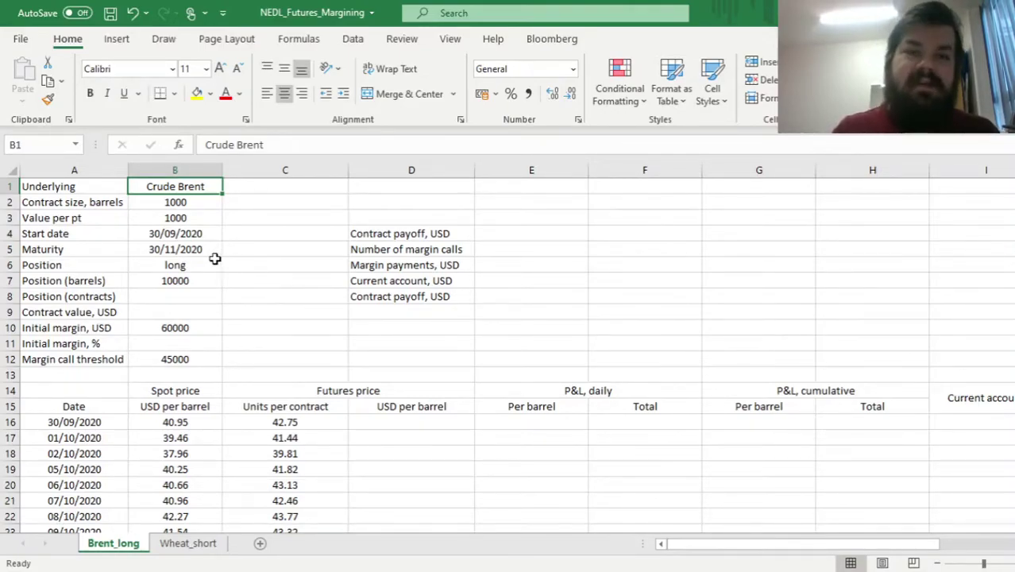
{"action": "left_click", "coordinate": [155, 253]}
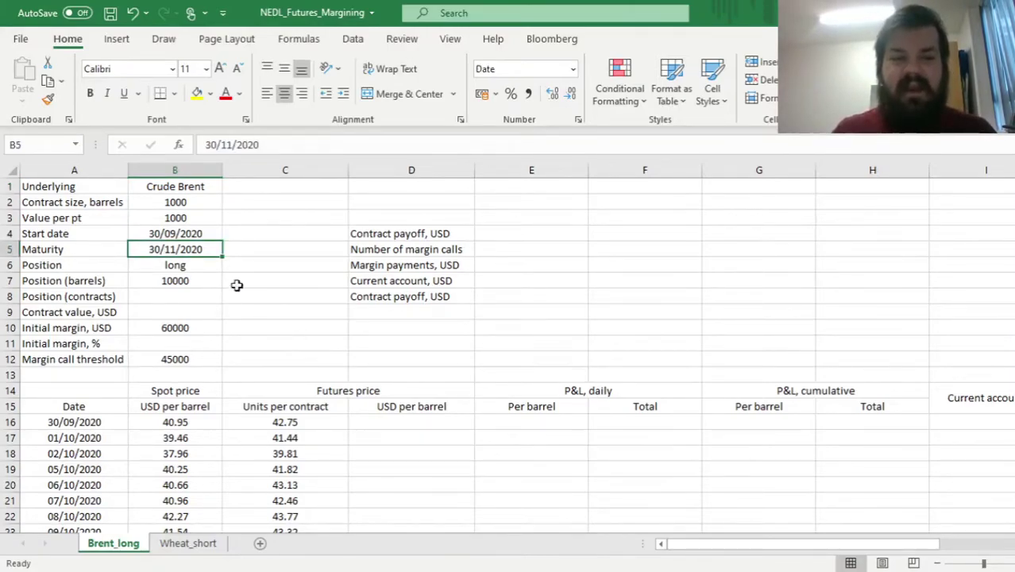
{"action": "left_click", "coordinate": [175, 234]}
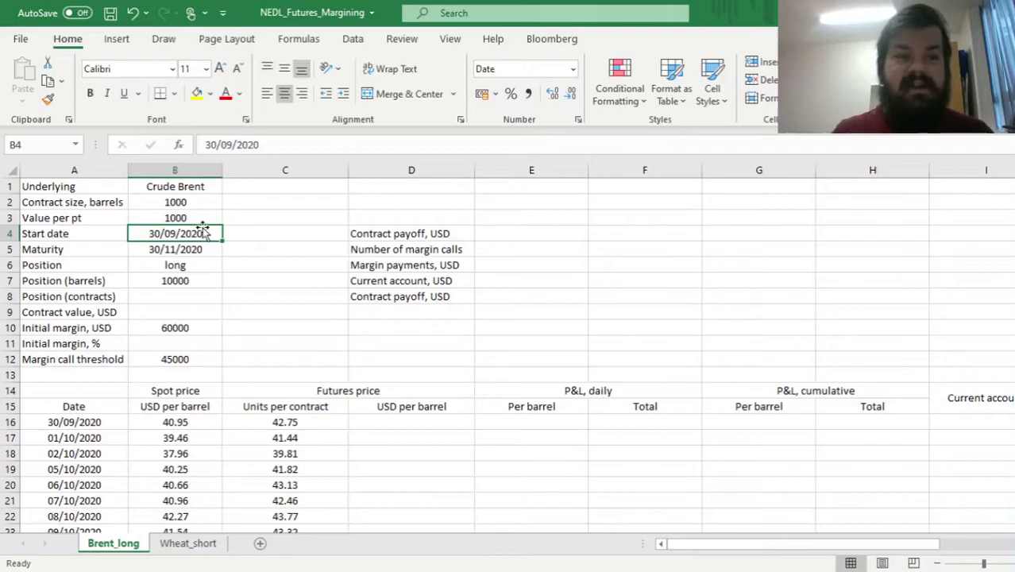
{"action": "left_click", "coordinate": [141, 202]}
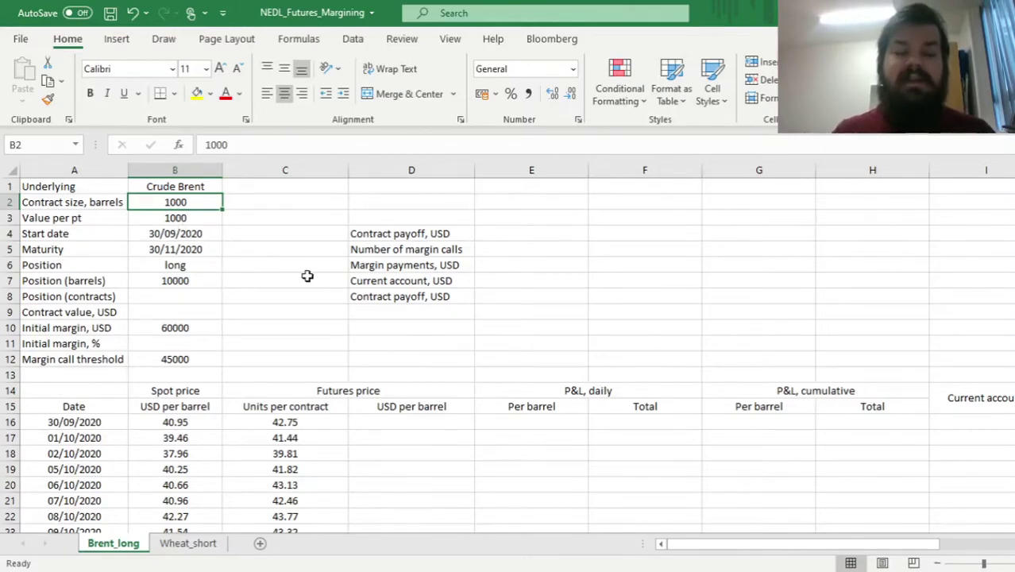
{"action": "left_click", "coordinate": [174, 222]}
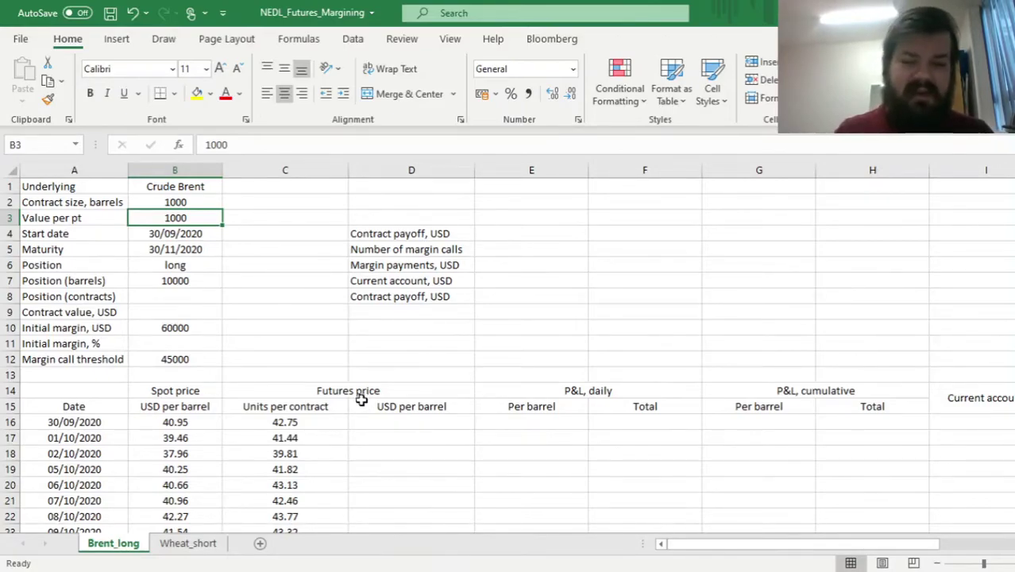
{"action": "left_click", "coordinate": [226, 389]}
{"action": "left_click", "coordinate": [190, 390]}
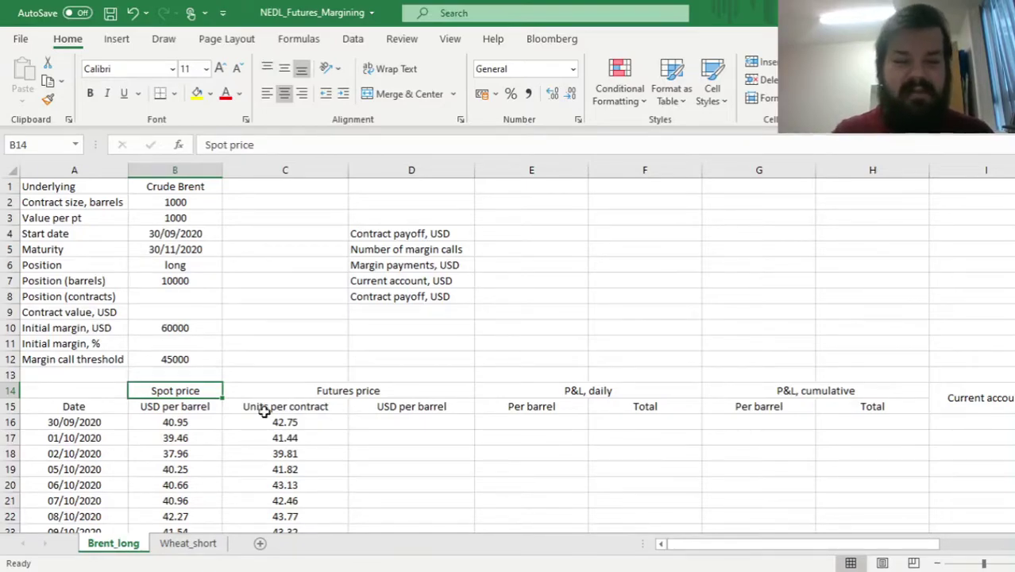
{"action": "left_click", "coordinate": [172, 406]}
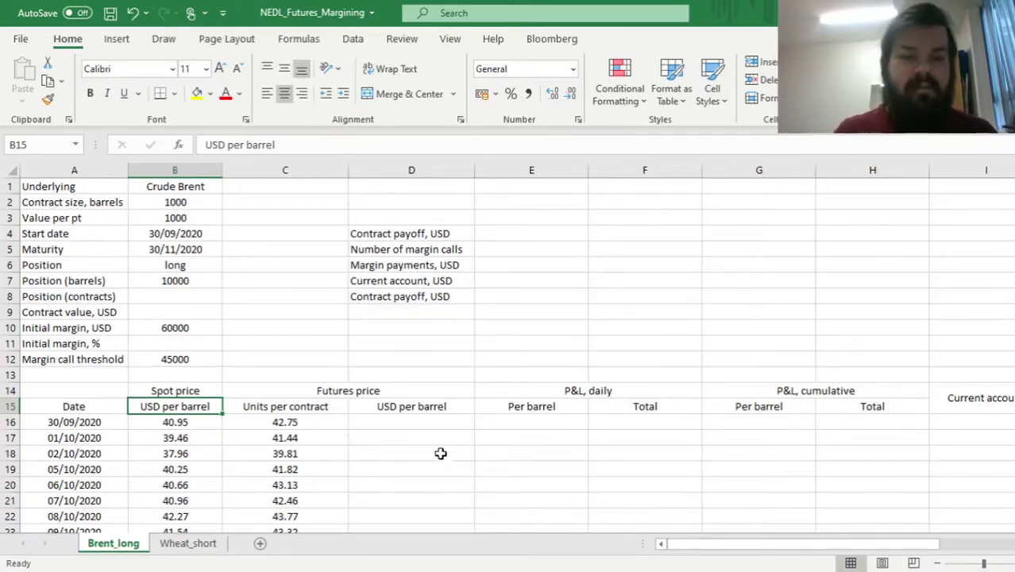
{"action": "left_click", "coordinate": [300, 406]}
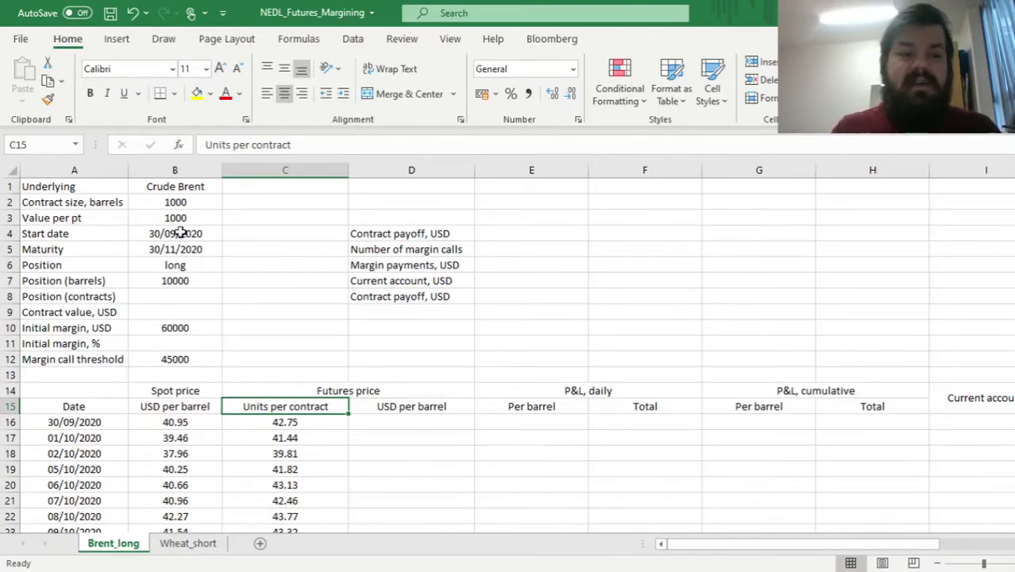
{"action": "left_click", "coordinate": [151, 202]}
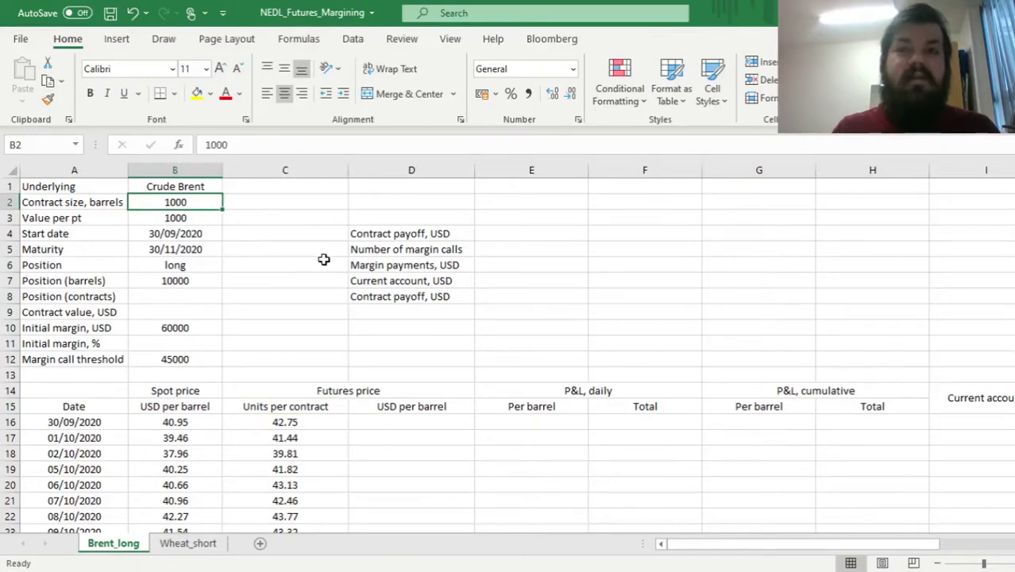
{"action": "left_click", "coordinate": [147, 220]}
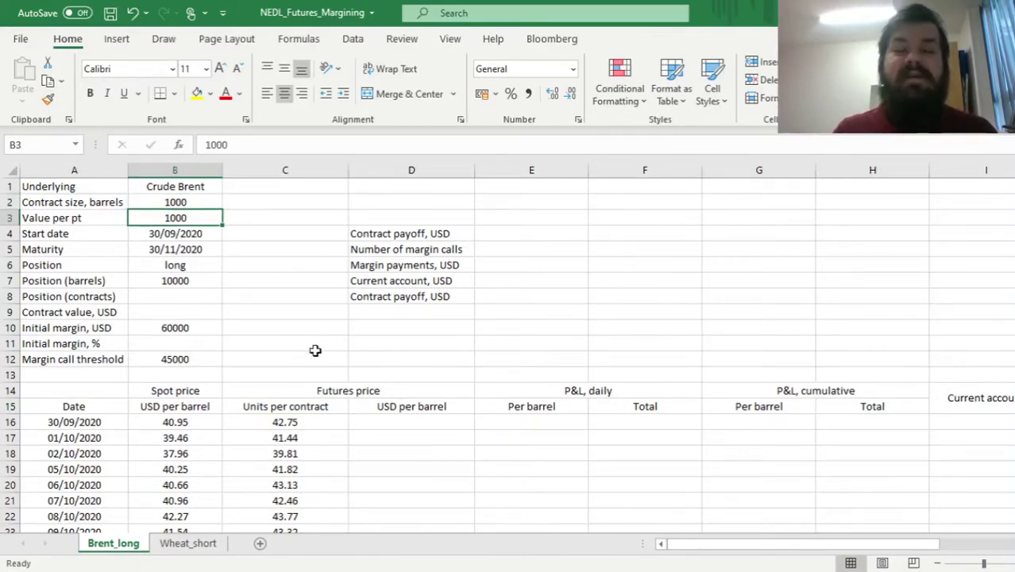
{"action": "left_click", "coordinate": [286, 423]}
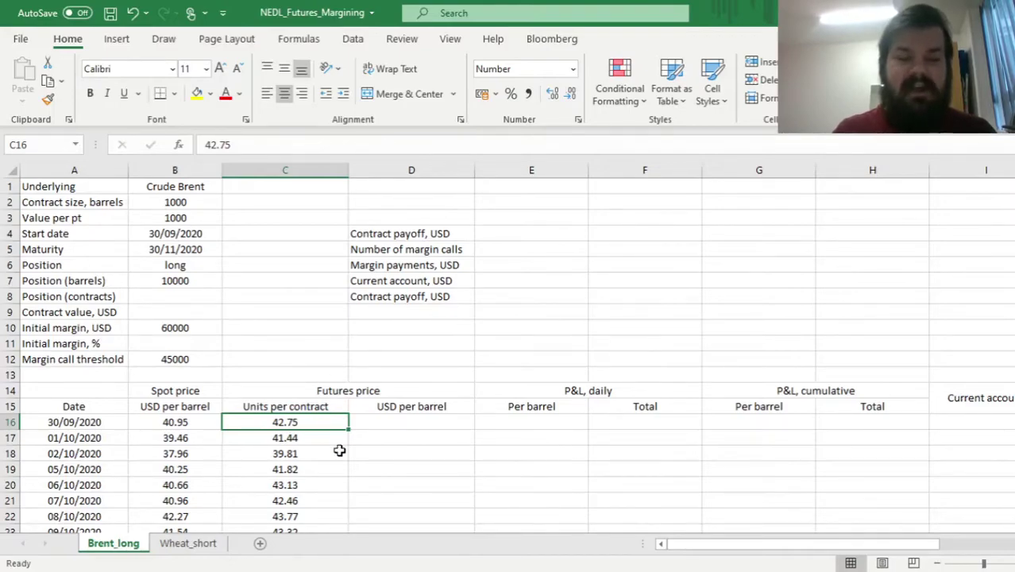
{"action": "left_click", "coordinate": [145, 249]}
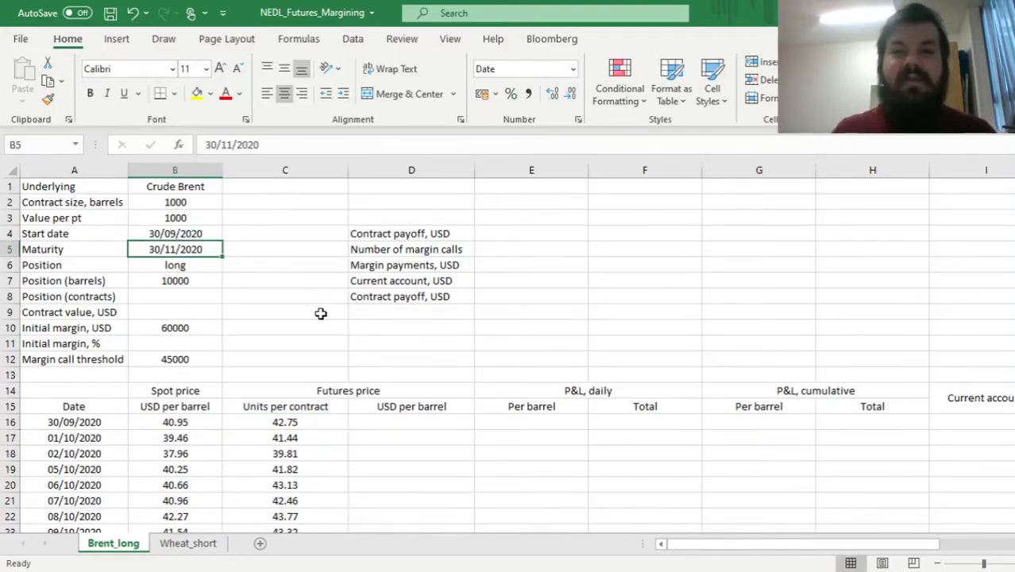
Step: Calculate the futures price in USD per barrel in D16 with =C16*B$3/B$2 and fill the formula down the column
{"action": "left_click", "coordinate": [406, 426]}
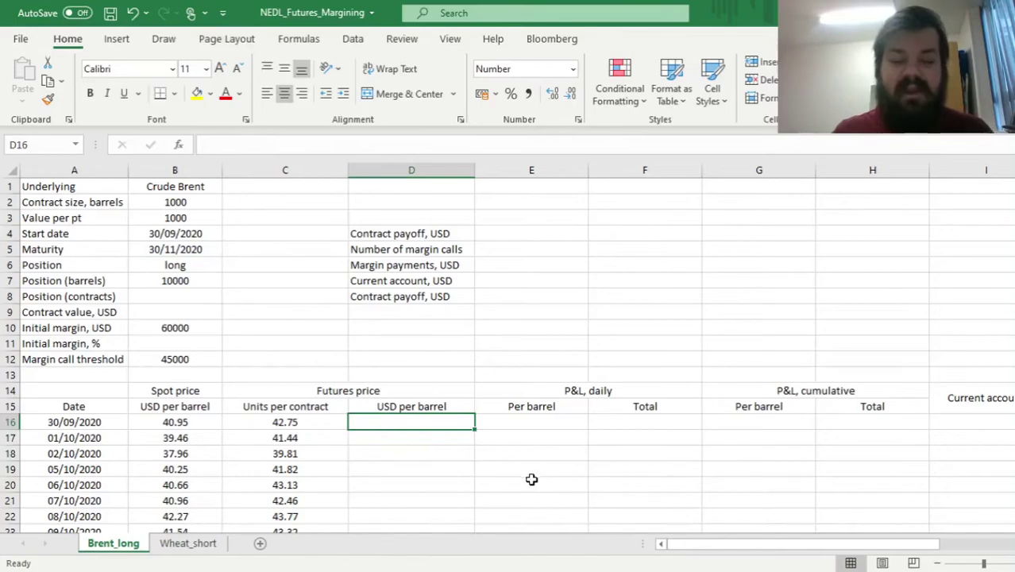
{"action": "type", "text": "="}
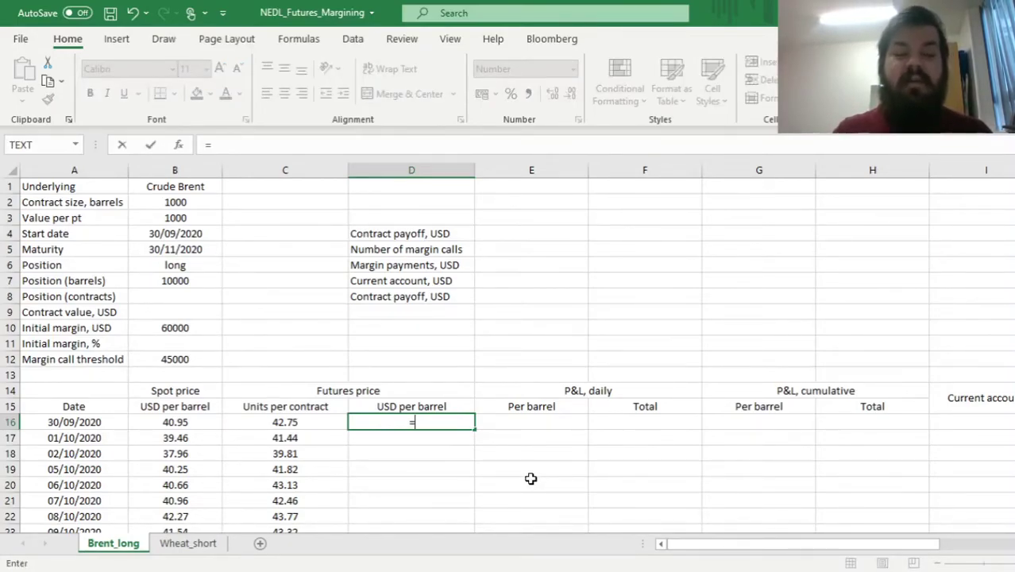
{"action": "left_click", "coordinate": [281, 422]}
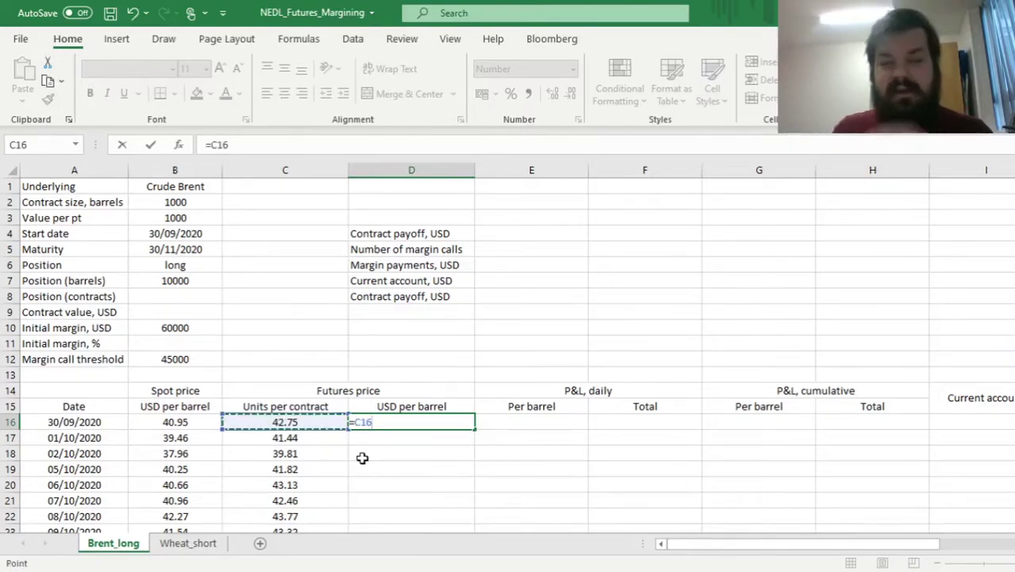
{"action": "type", "text": "*"}
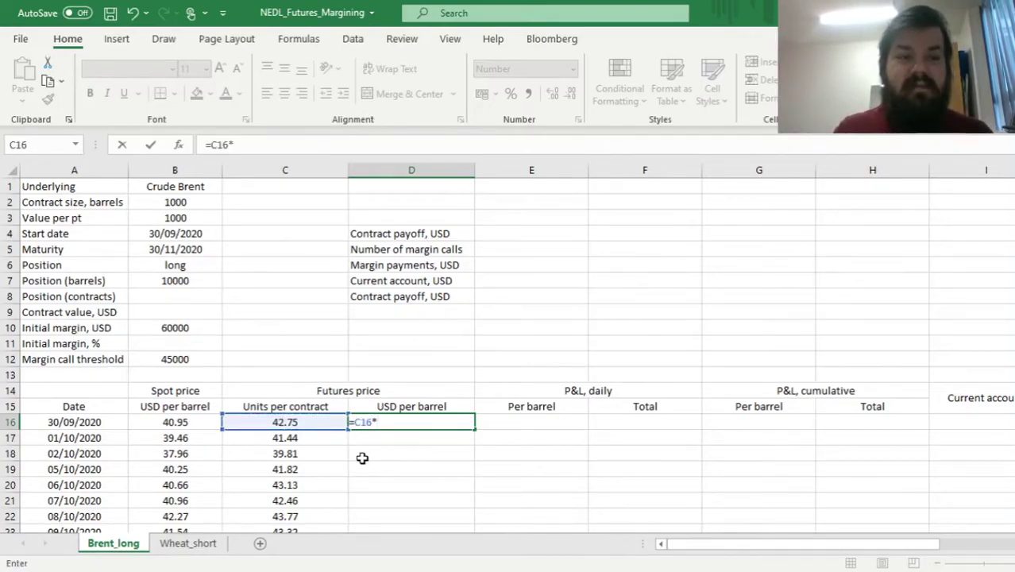
{"action": "left_click", "coordinate": [155, 219]}
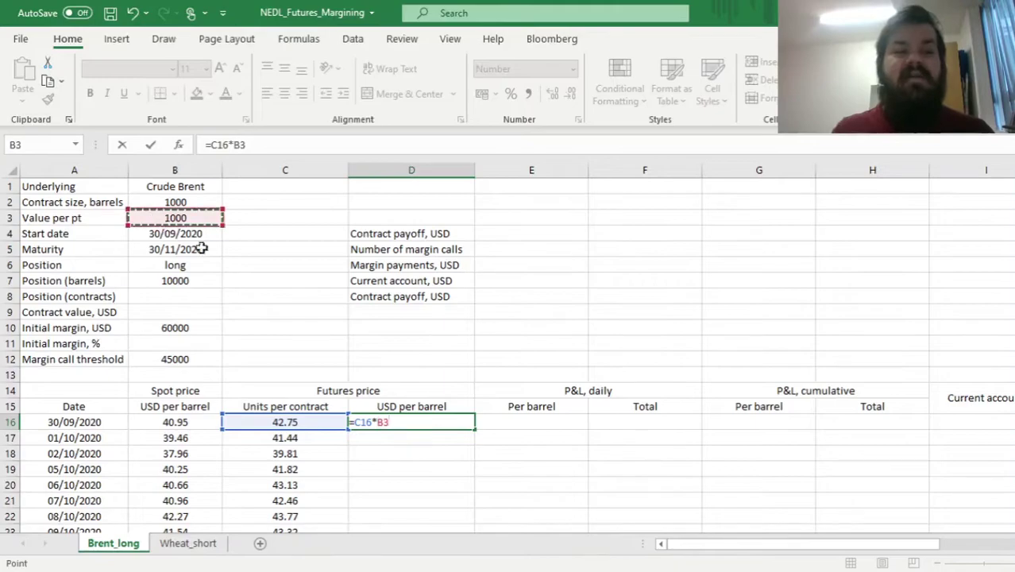
{"action": "left_click", "coordinate": [236, 144]}
{"action": "type", "text": "$"}
{"action": "key", "text": "End"}
{"action": "type", "text": "/"}
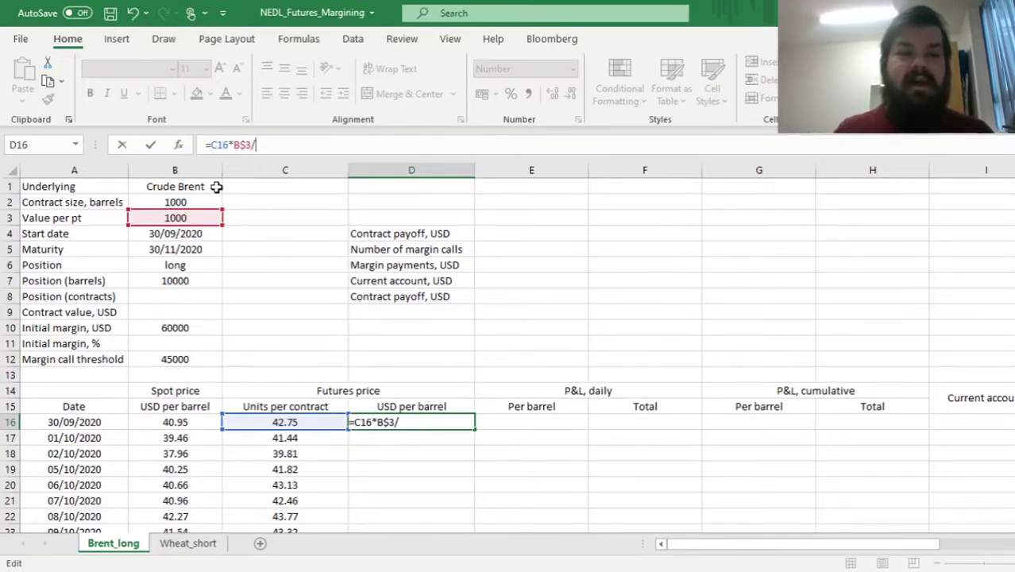
{"action": "left_click", "coordinate": [191, 202]}
{"action": "left_click", "coordinate": [266, 144]}
{"action": "type", "text": "$2"}
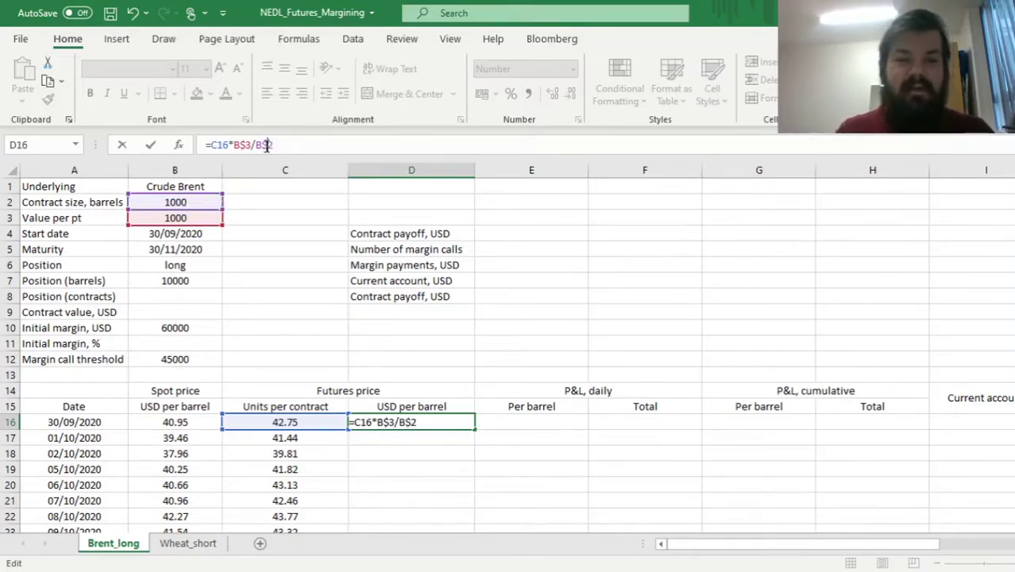
{"action": "key", "text": "ctrl+Return"}
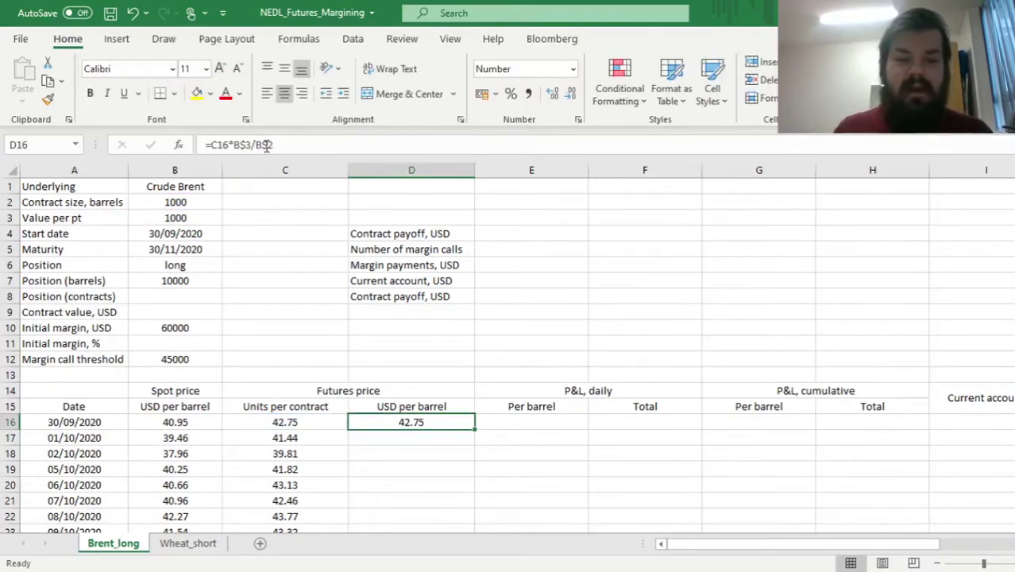
{"action": "double_click", "coordinate": [475, 428]}
{"action": "left_click", "coordinate": [413, 426]}
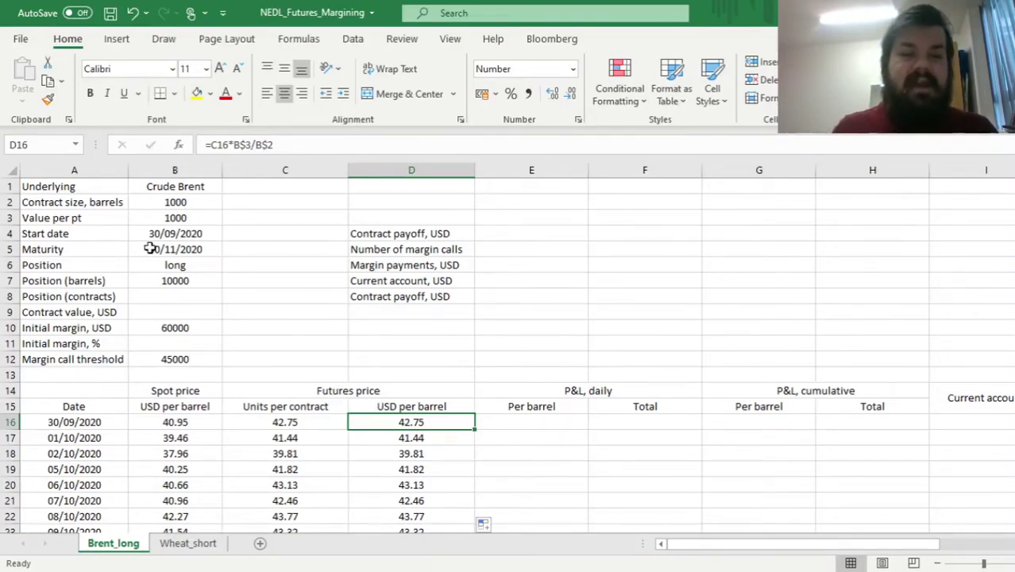
Step: Examine the maturity, long position and barrel quantity against the start date, value per point and daily spot prices
{"action": "left_click", "coordinate": [201, 250]}
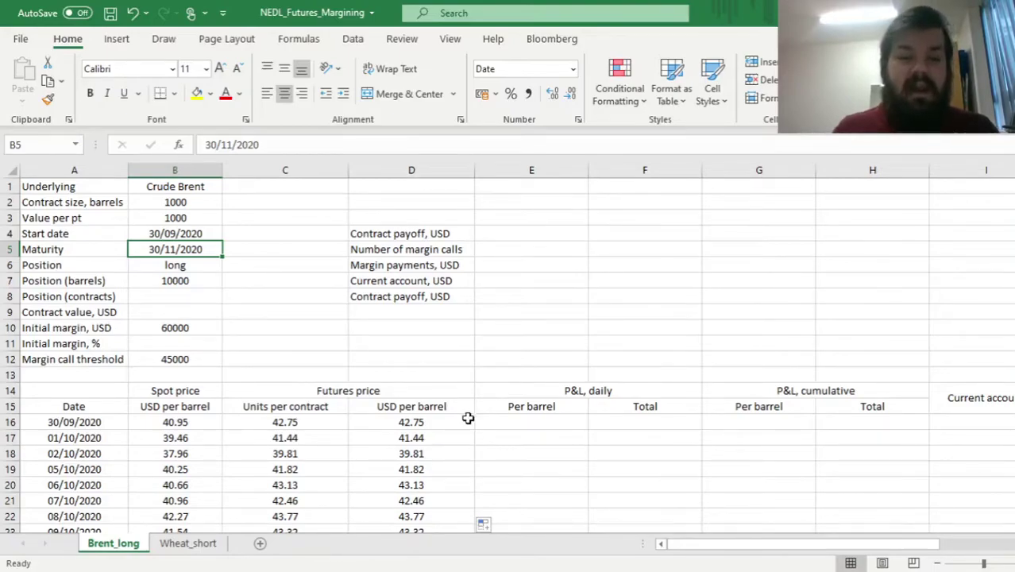
{"action": "left_click", "coordinate": [157, 267]}
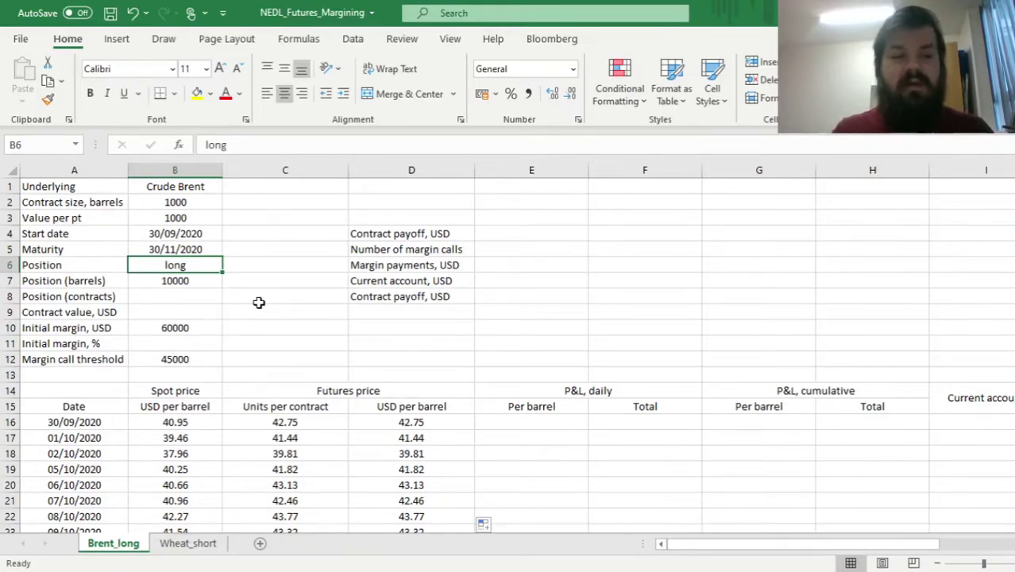
{"action": "left_click", "coordinate": [181, 282]}
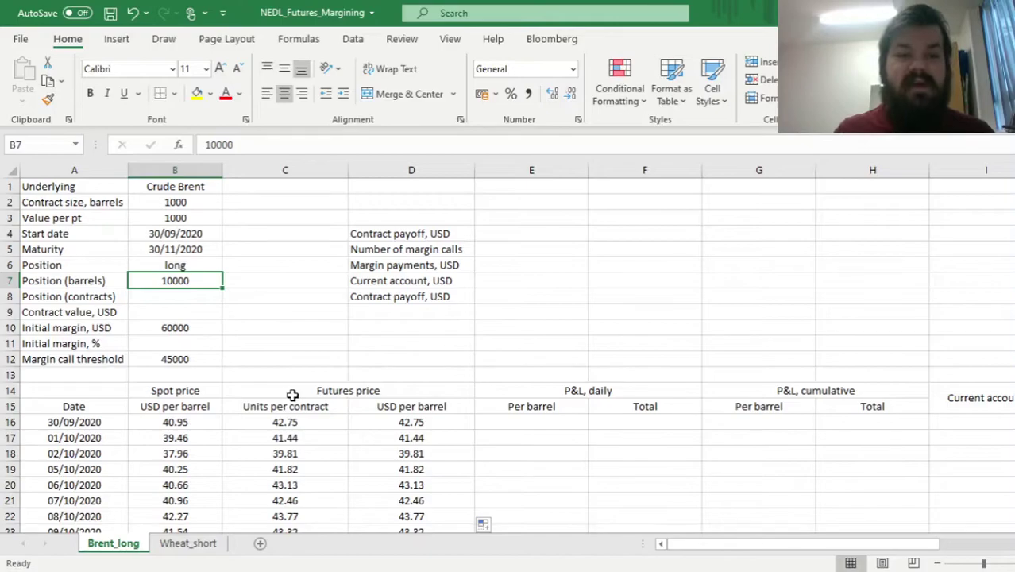
{"action": "left_click", "coordinate": [191, 248]}
{"action": "left_click", "coordinate": [199, 276]}
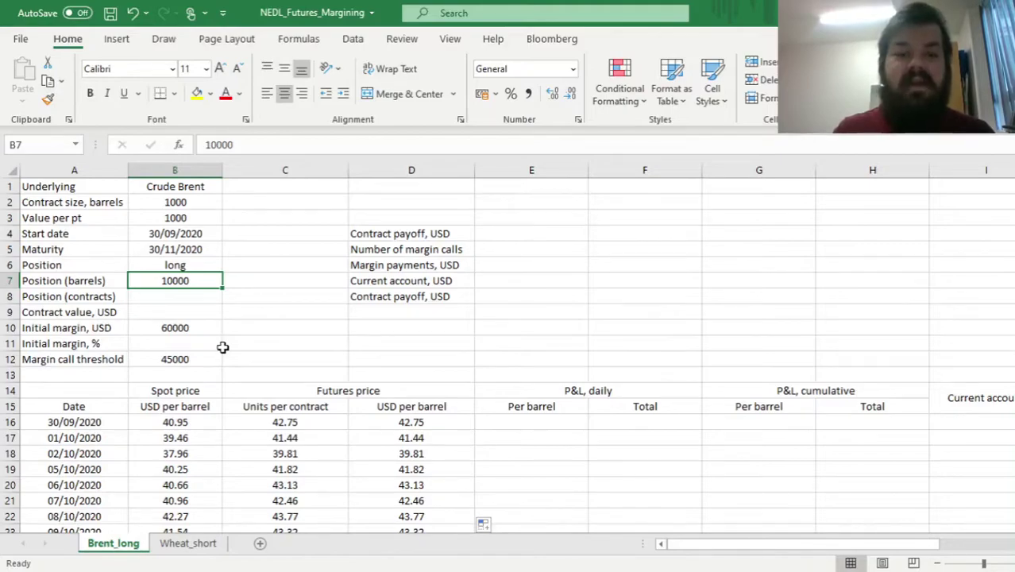
{"action": "left_click", "coordinate": [170, 422]}
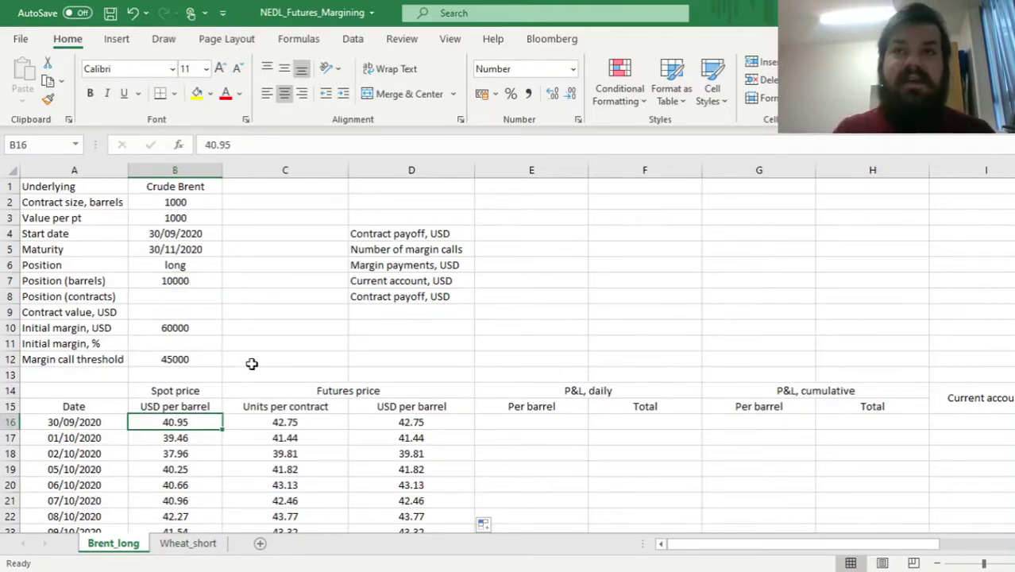
{"action": "left_click", "coordinate": [182, 215]}
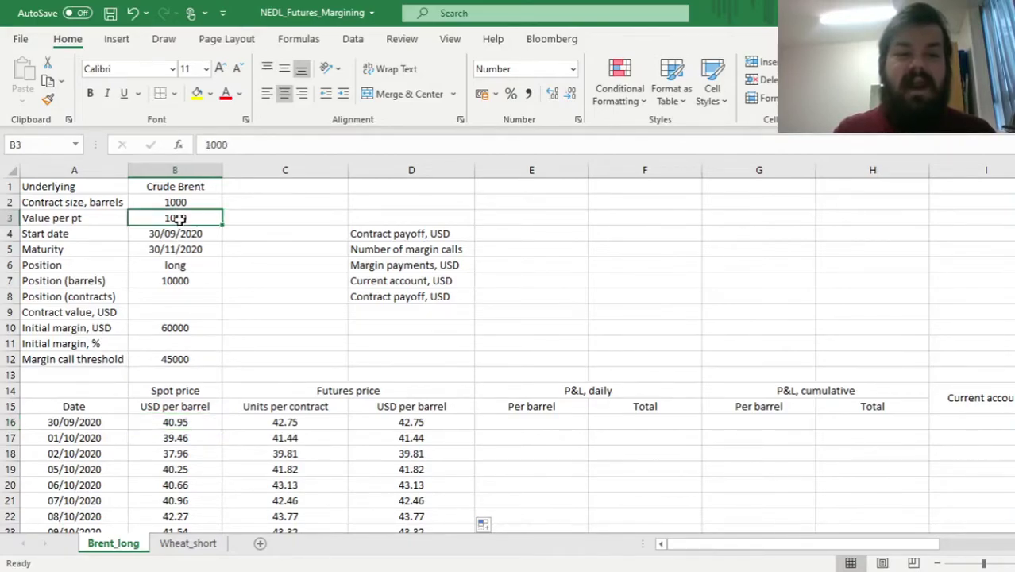
{"action": "left_click", "coordinate": [191, 234]}
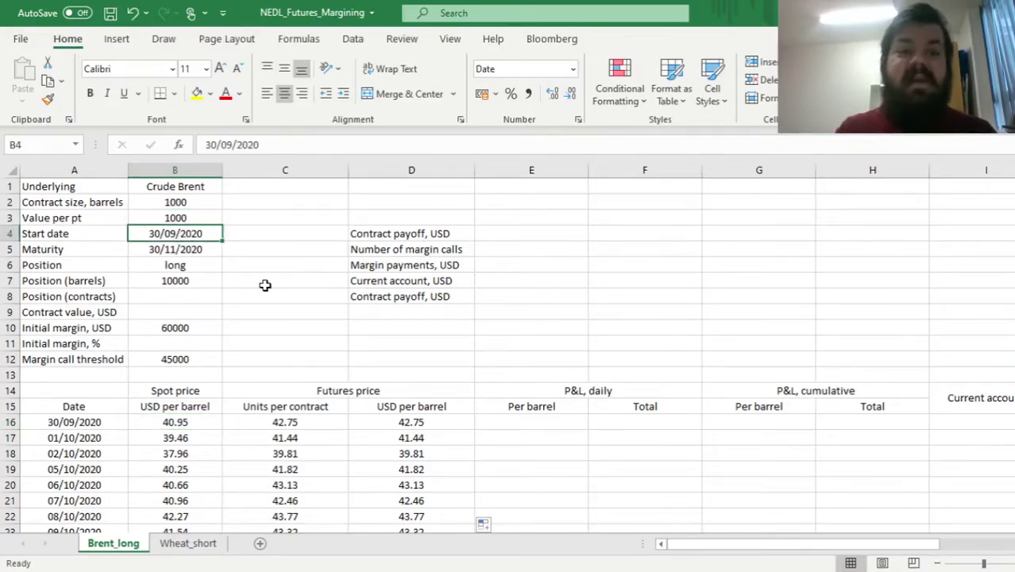
{"action": "left_click", "coordinate": [159, 249]}
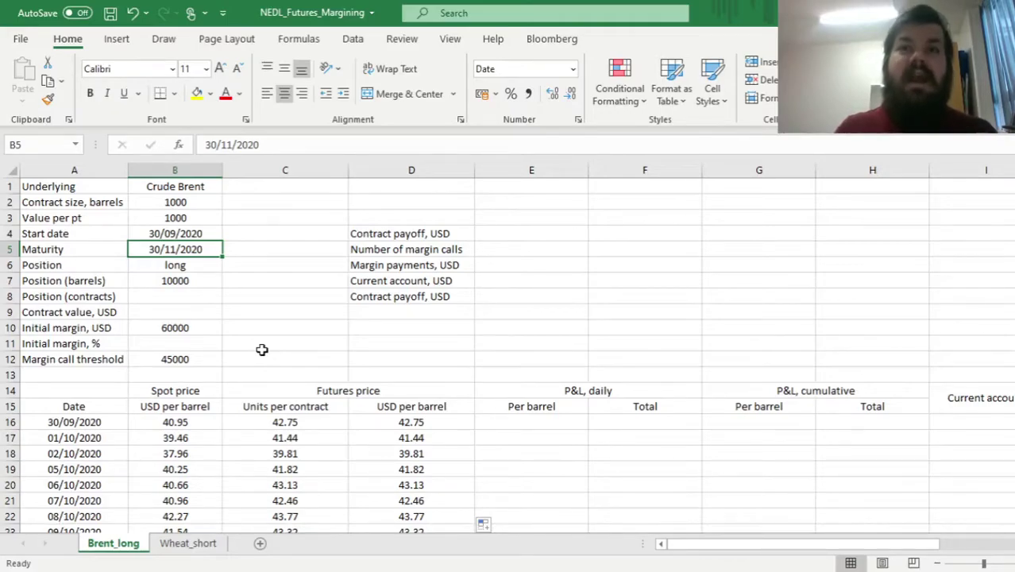
{"action": "left_click_drag", "start_coordinate": [195, 421], "coordinate": [163, 474]}
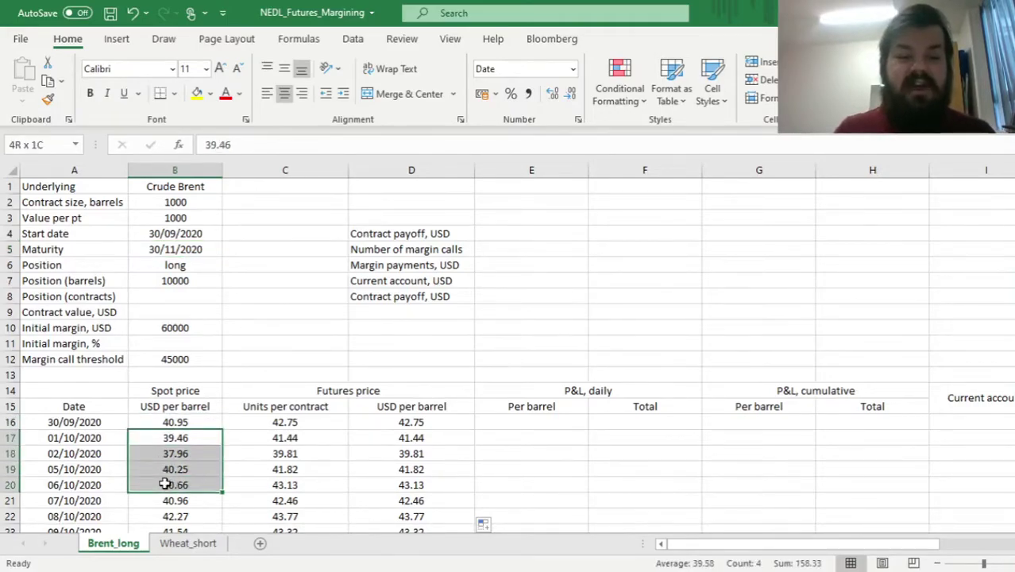
{"action": "left_click", "coordinate": [169, 469]}
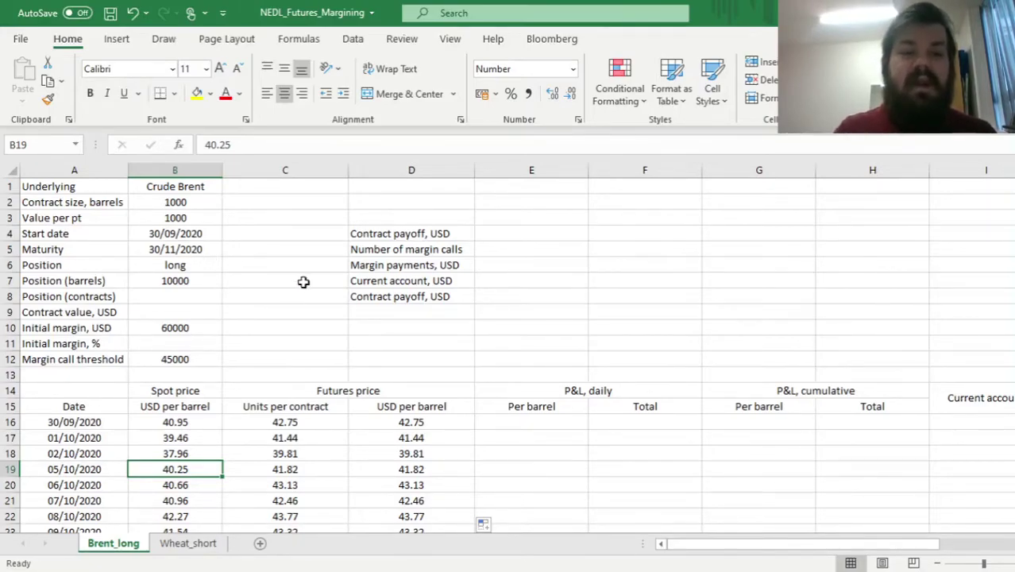
{"action": "left_click_drag", "start_coordinate": [195, 253], "coordinate": [201, 237]}
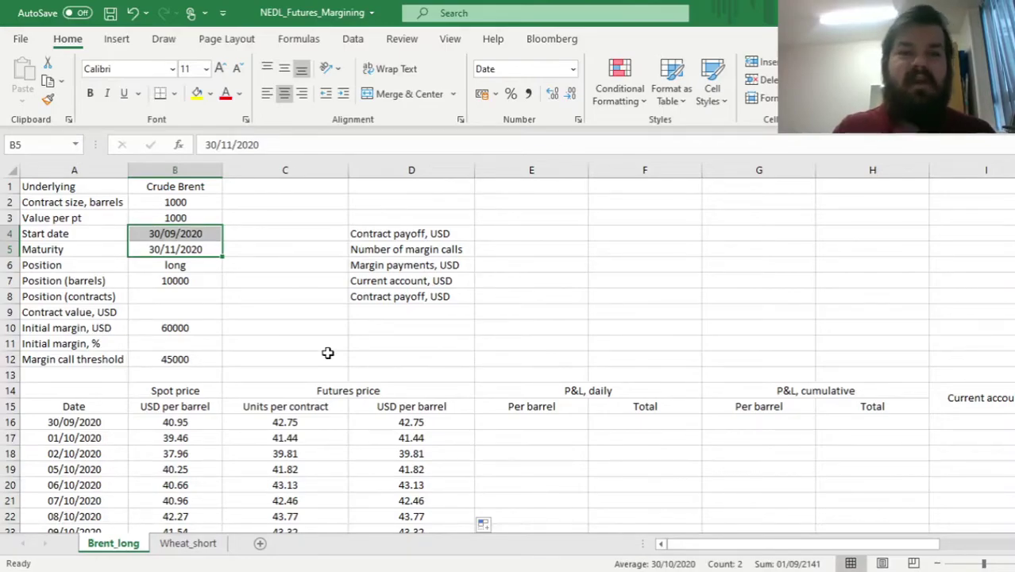
{"action": "left_click", "coordinate": [172, 249]}
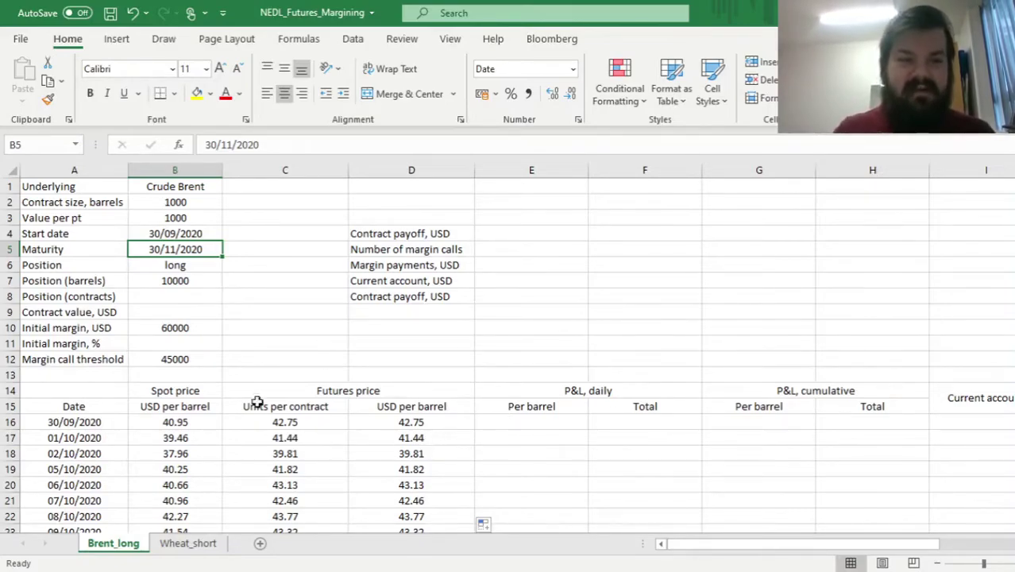
Step: Calculate the position in contracts in B8 by dividing the barrels by the contract size with =B7/B2
{"action": "left_click", "coordinate": [155, 295]}
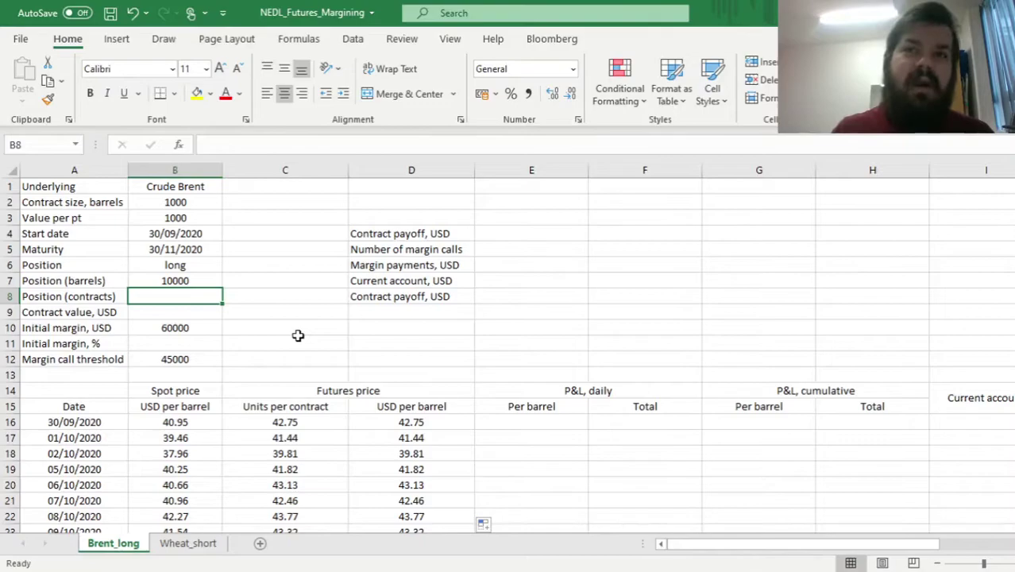
{"action": "type", "text": "="}
{"action": "key", "text": "Up"}
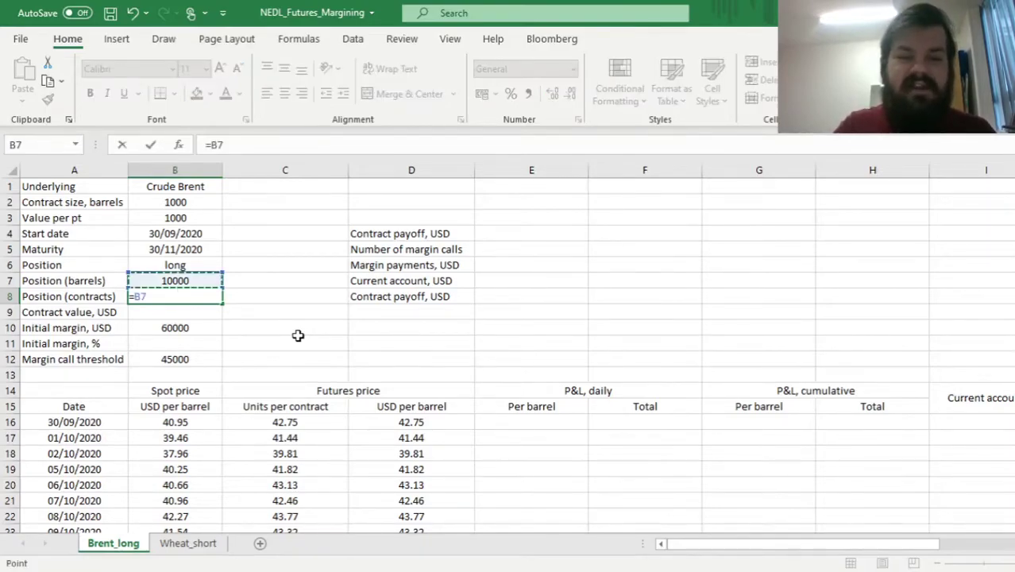
{"action": "type", "text": "/"}
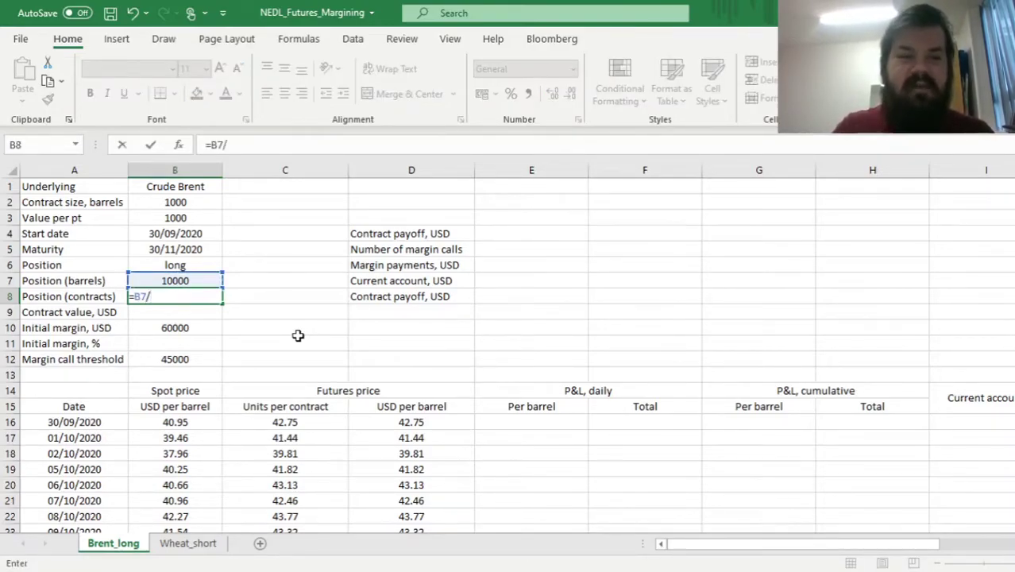
{"action": "left_click", "coordinate": [176, 203]}
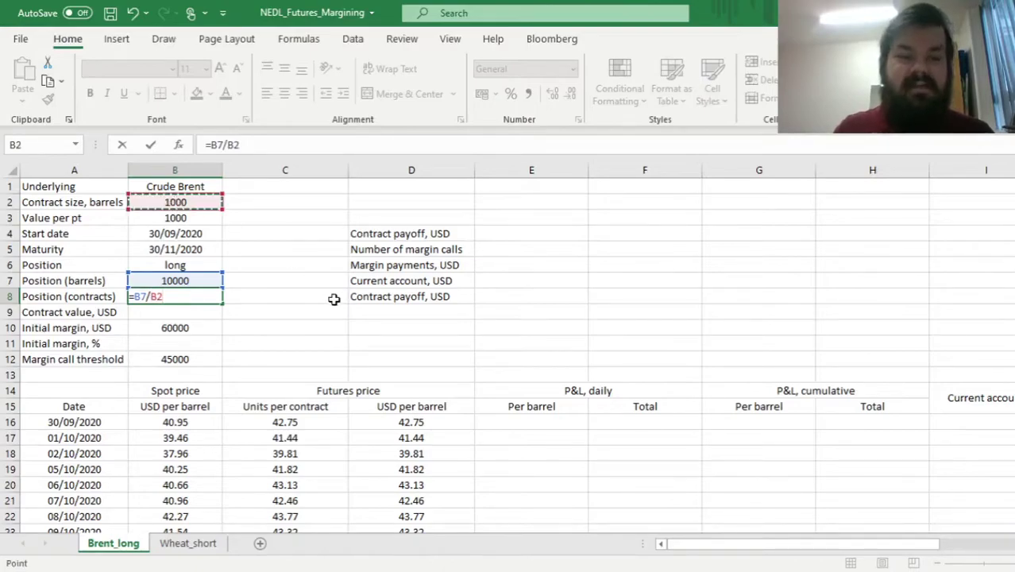
{"action": "key", "text": "ctrl+Return"}
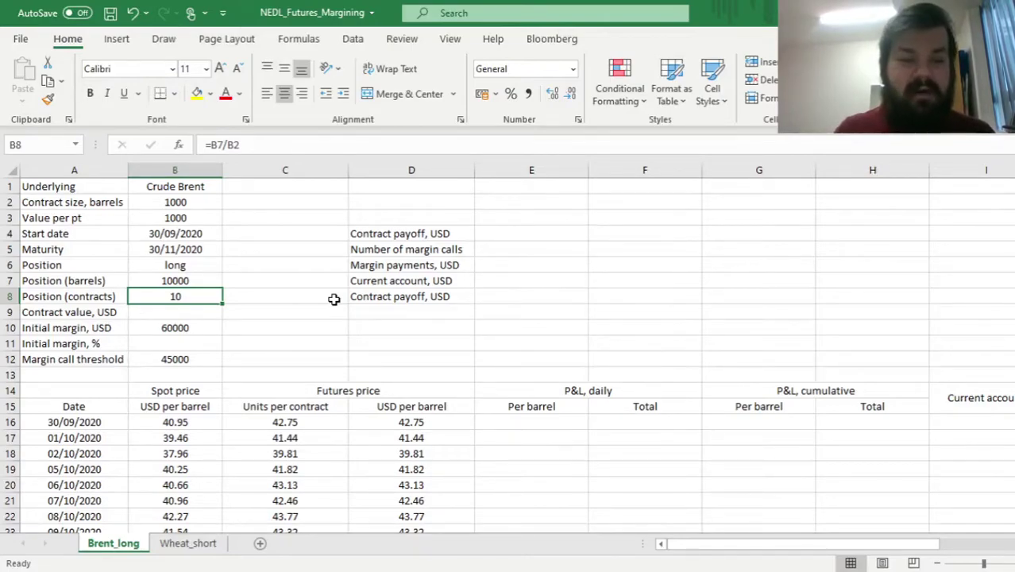
Step: Calculate the contract value in B9 from the barrel position and the start-date futures price per barrel with =B7*D16
{"action": "key", "text": "Down"}
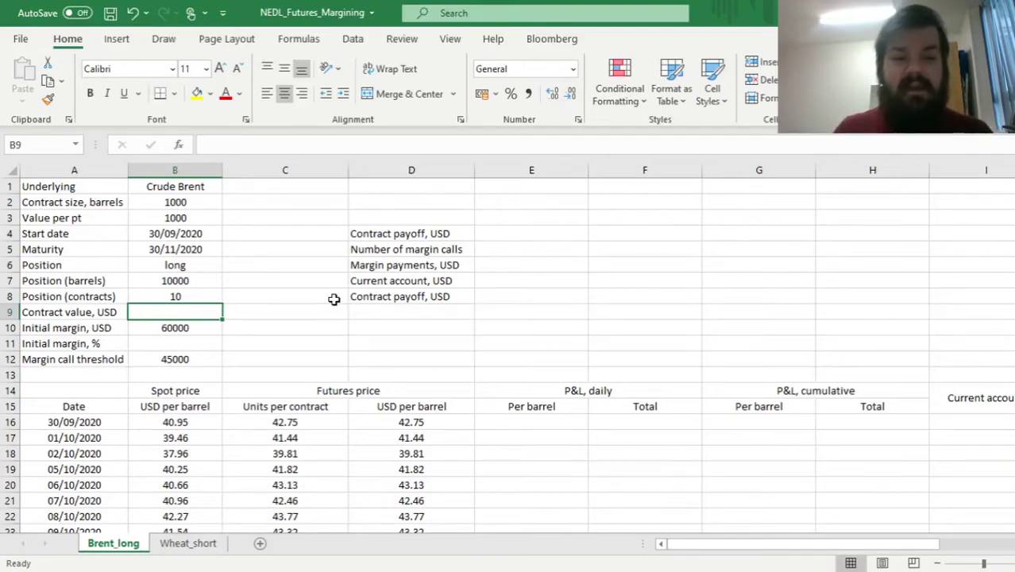
{"action": "type", "text": "="}
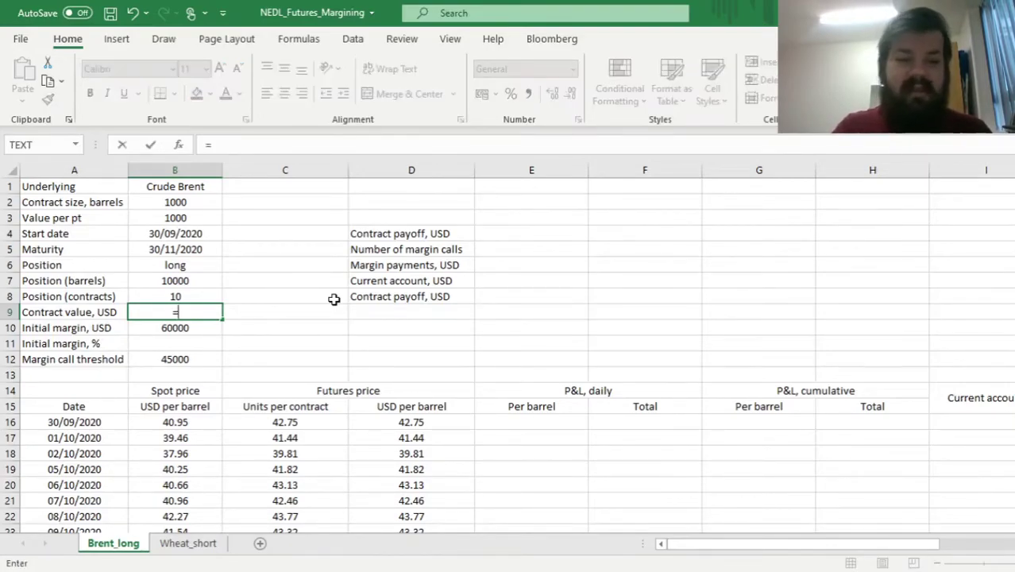
{"action": "left_click", "coordinate": [162, 278]}
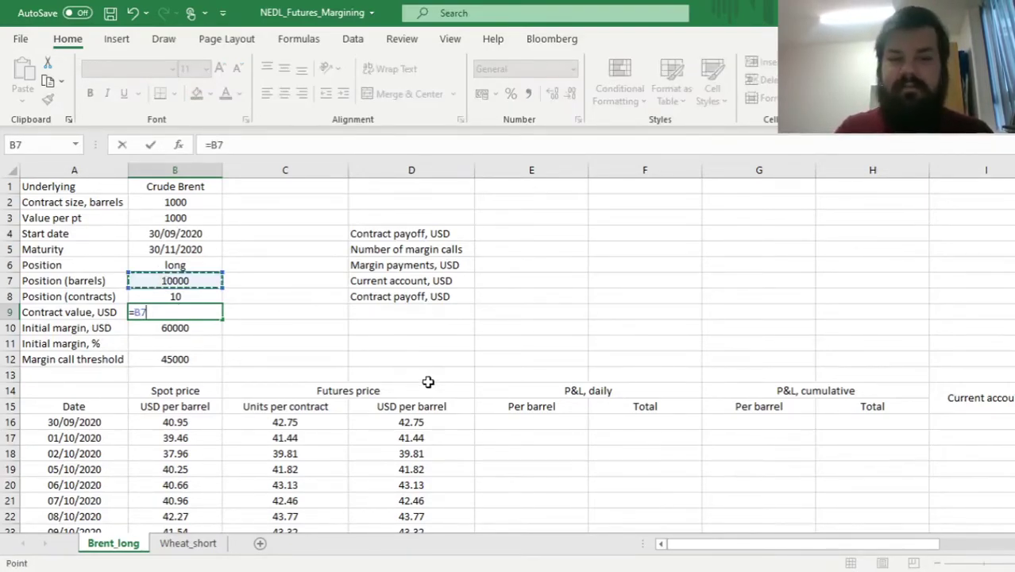
{"action": "type", "text": "*"}
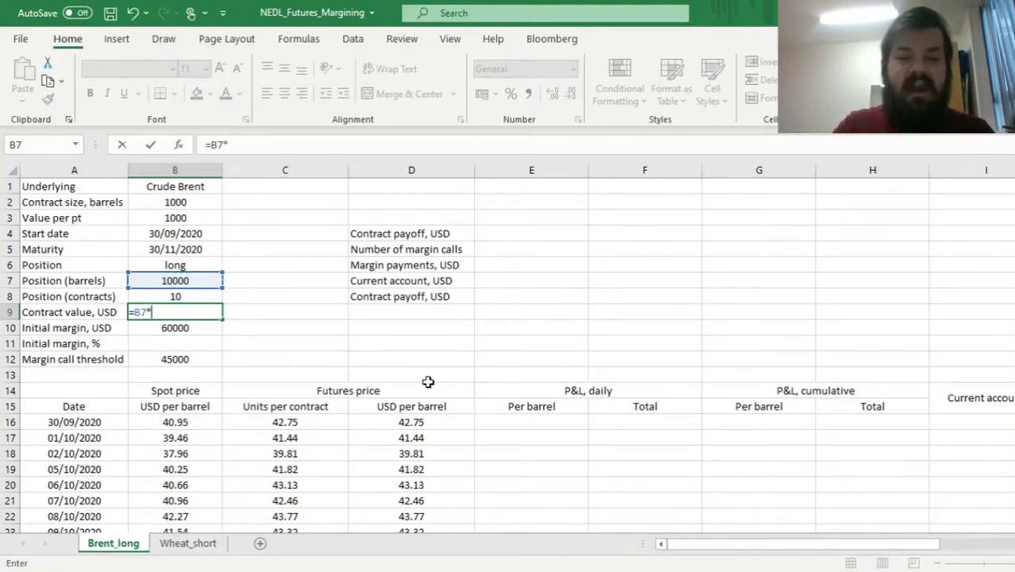
{"action": "left_click", "coordinate": [412, 427]}
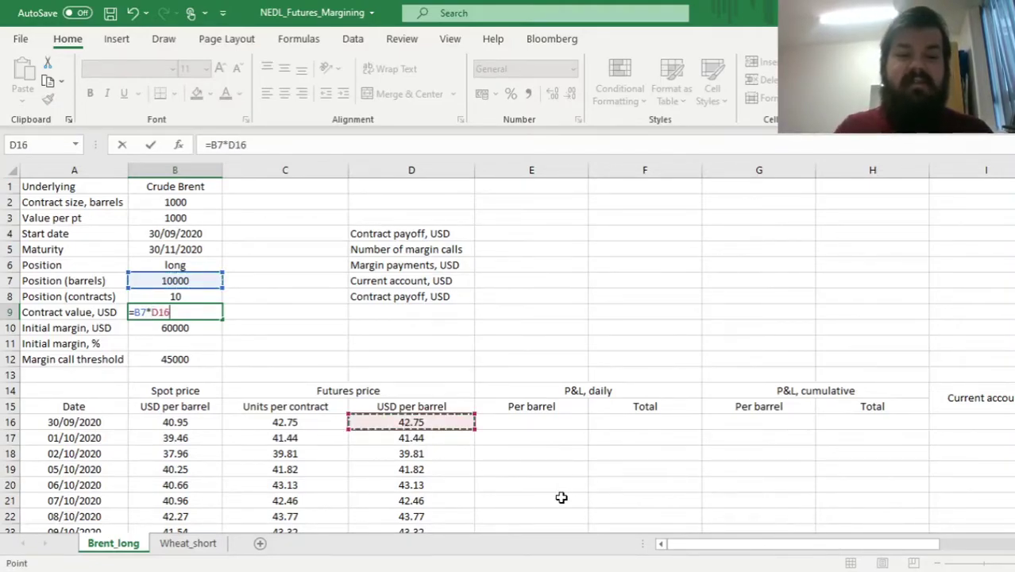
{"action": "key", "text": "ctrl+Return"}
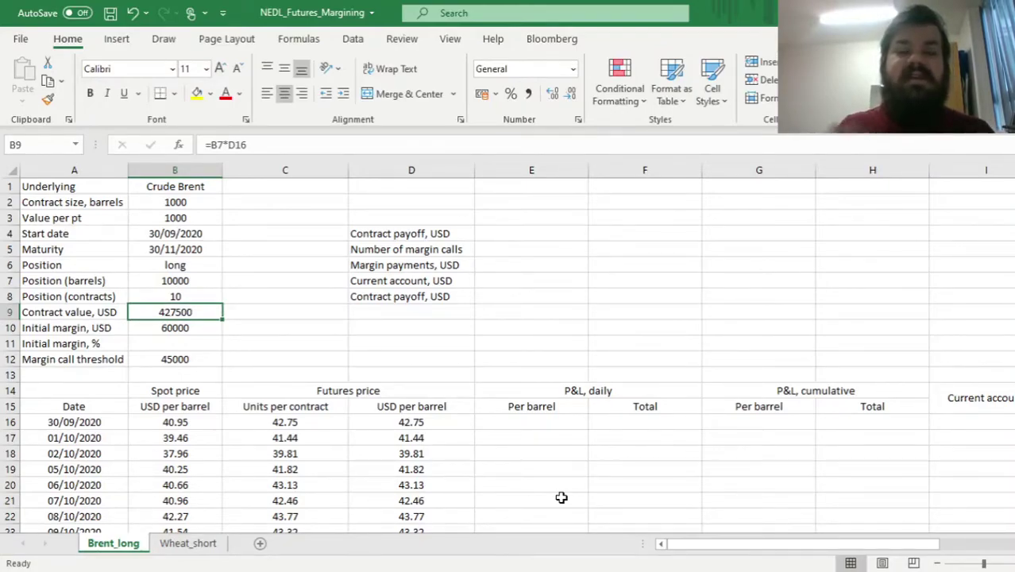
Step: Recalculate the contract value in B9 from the contracts, the quoted futures price and the value per point with =B8*C16*B3
{"action": "type", "text": "="}
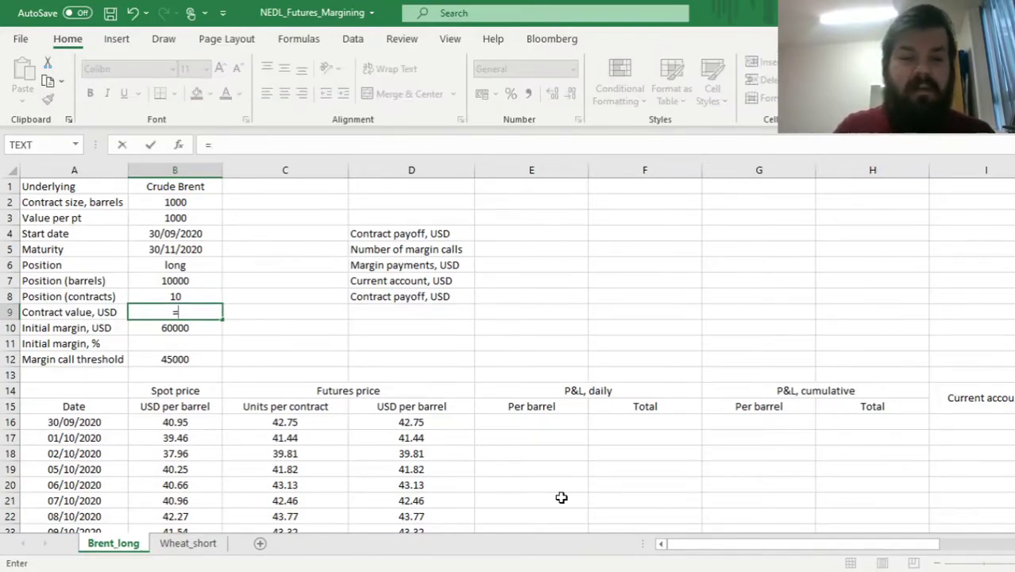
{"action": "left_click", "coordinate": [189, 297]}
{"action": "type", "text": "*"}
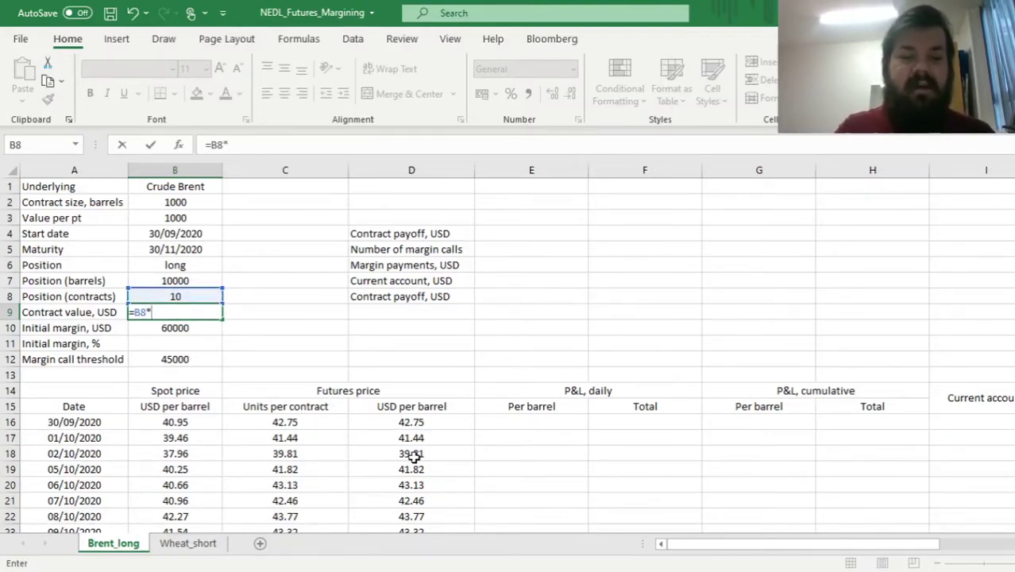
{"action": "left_click", "coordinate": [290, 424]}
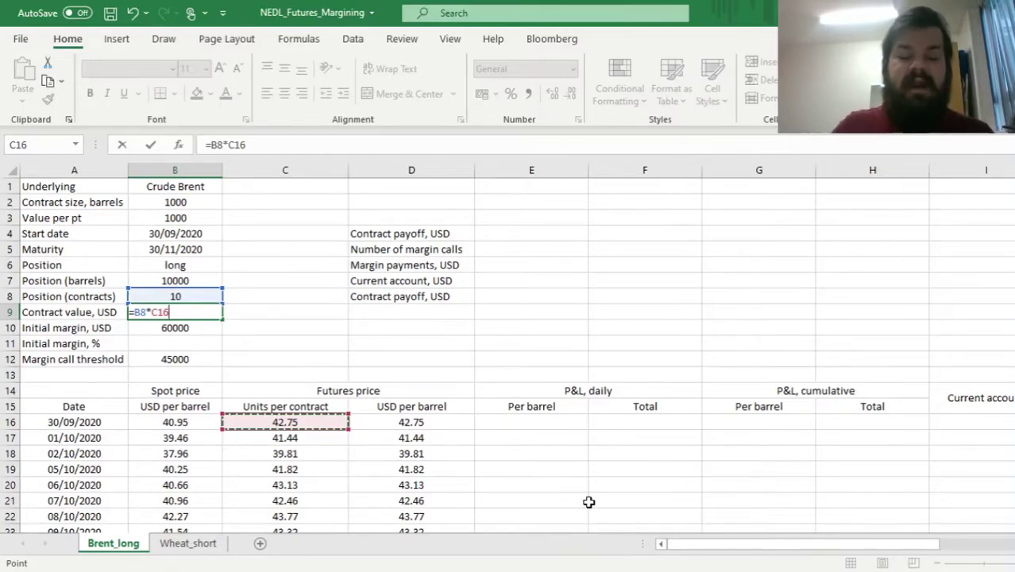
{"action": "type", "text": "*"}
{"action": "left_click", "coordinate": [159, 221]}
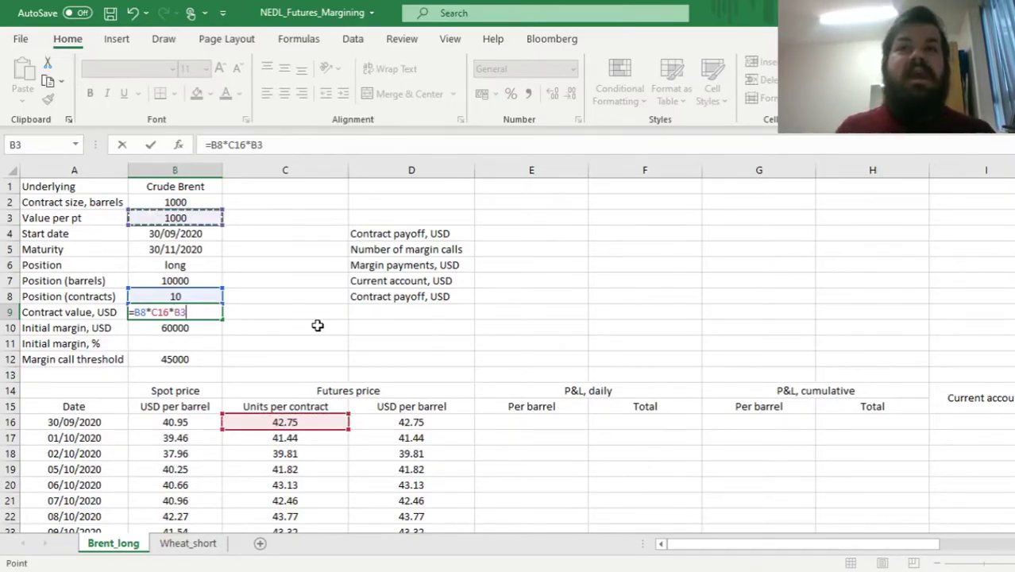
{"action": "key", "text": "ctrl+Return"}
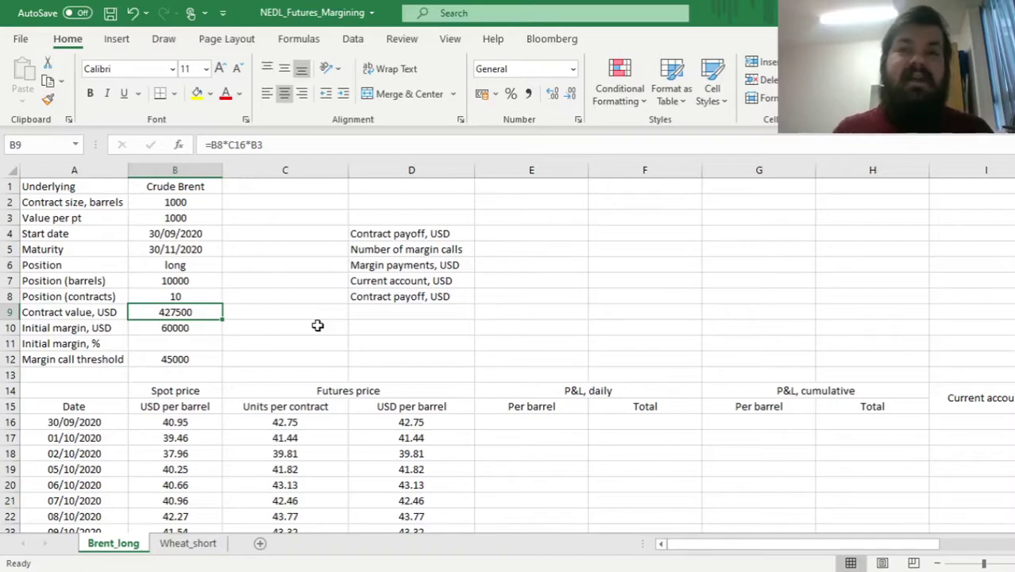
Step: Compare the two futures price quotes for the start date and examine the initial margin and margin call threshold
{"action": "left_click", "coordinate": [285, 421]}
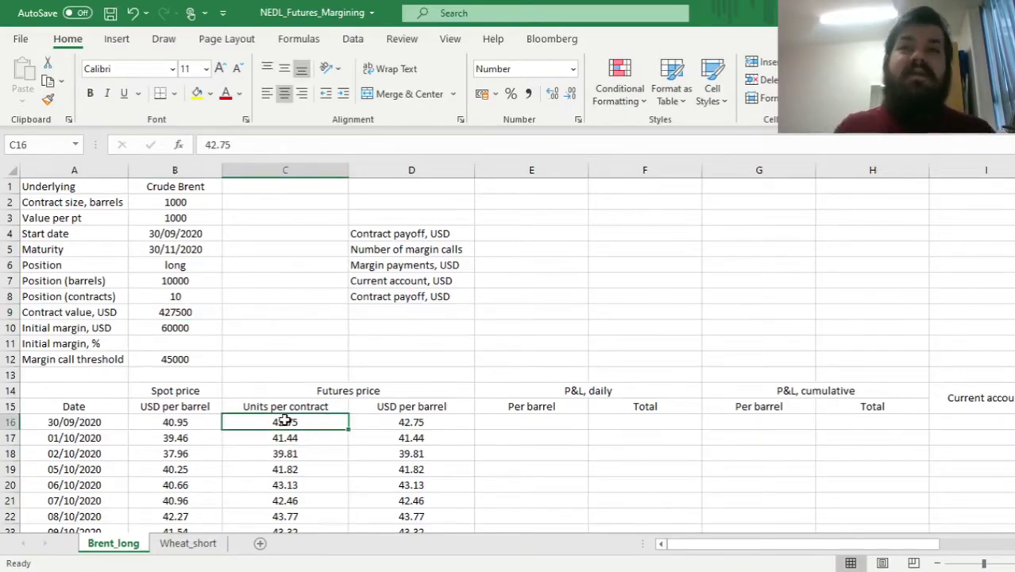
{"action": "left_click_drag", "start_coordinate": [345, 422], "coordinate": [373, 423]}
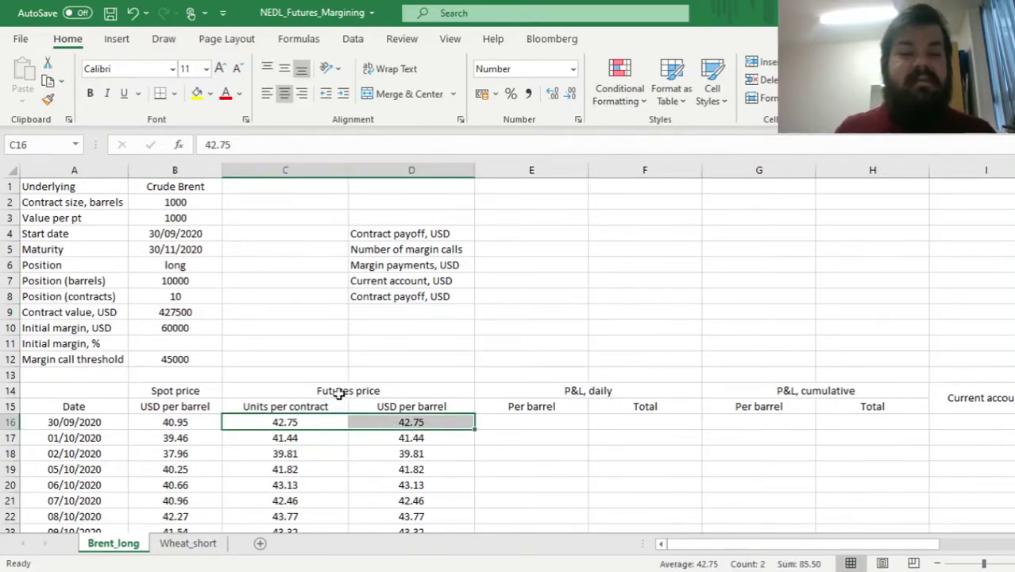
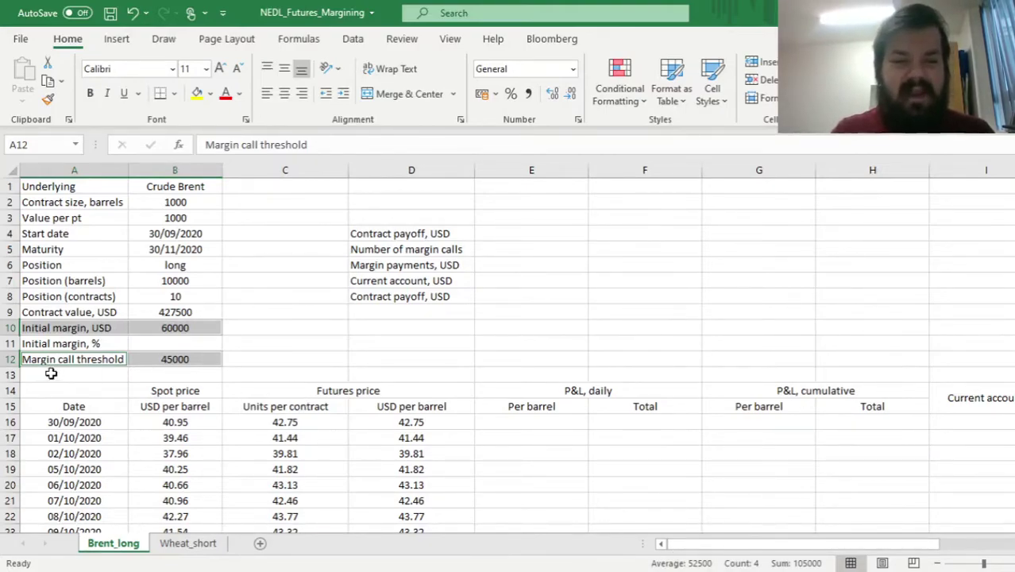
{"action": "left_click_drag", "start_coordinate": [69, 327], "coordinate": [191, 328]}
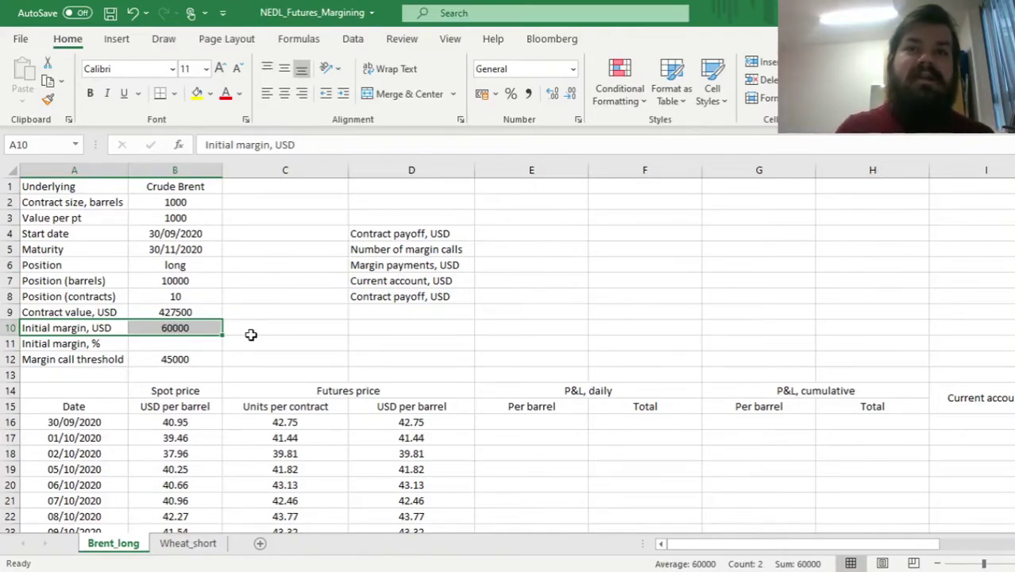
Step: Calculate the initial margin percentage in B11 with =B10/B9 and format it as a percentage with two decimals
{"action": "left_click", "coordinate": [168, 344]}
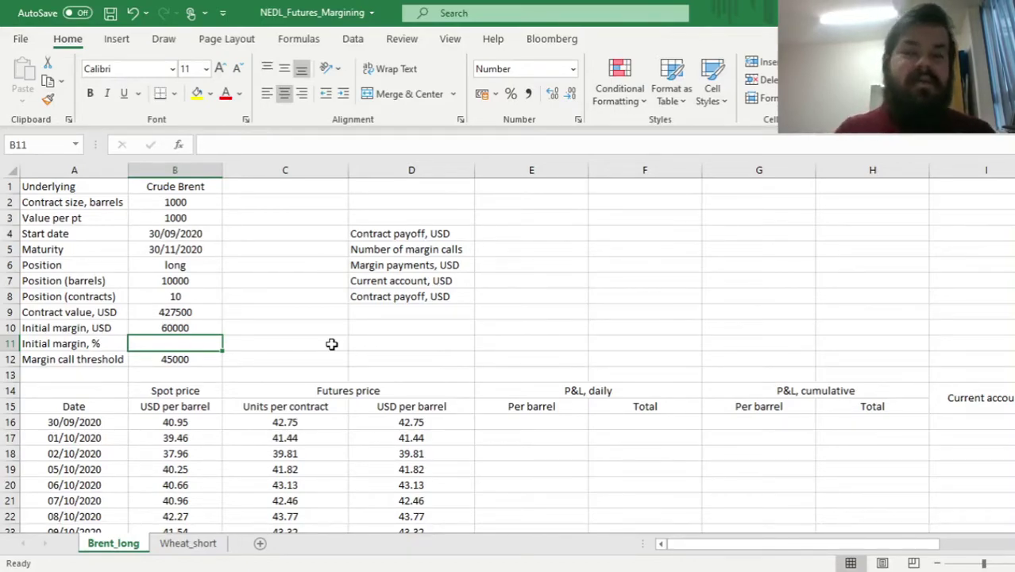
{"action": "type", "text": "="}
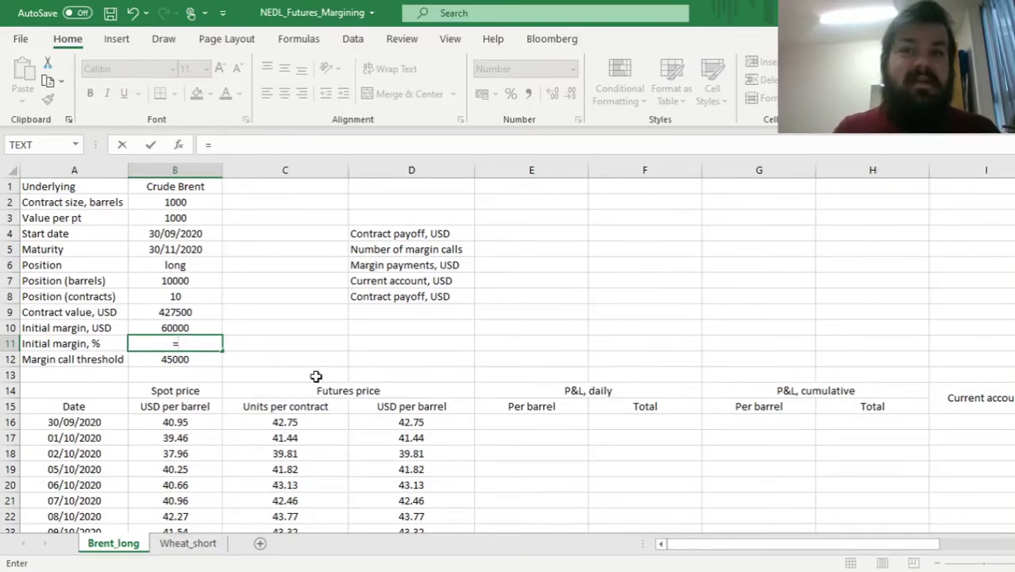
{"action": "left_click", "coordinate": [167, 327]}
{"action": "type", "text": "/"}
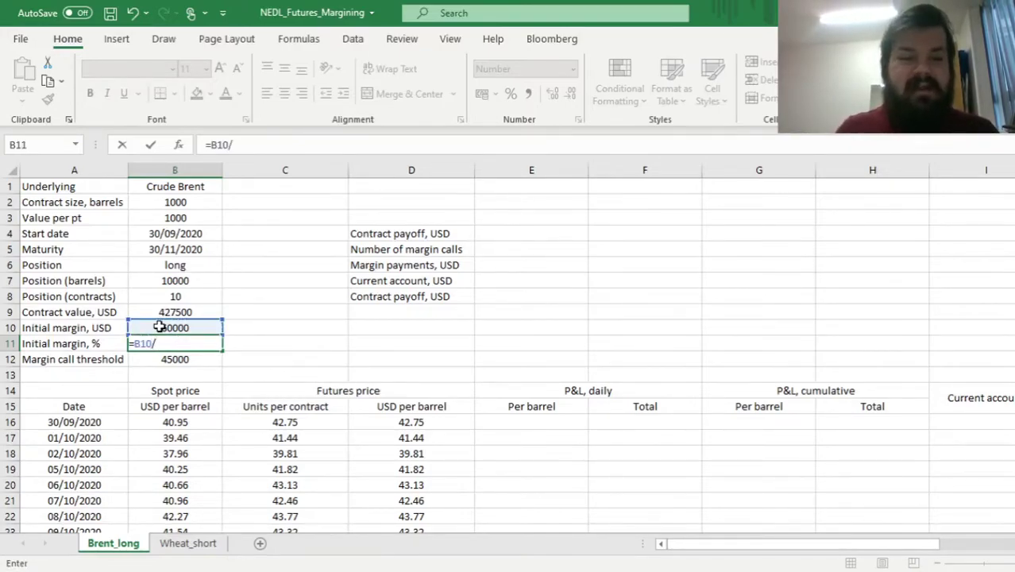
{"action": "left_click", "coordinate": [187, 309]}
{"action": "key", "text": "Return"}
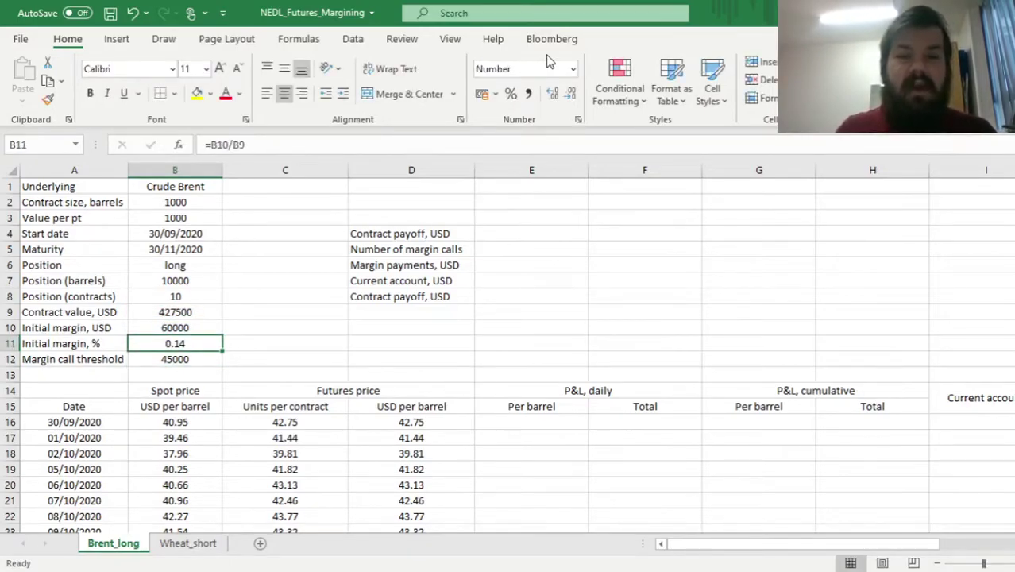
{"action": "left_click", "coordinate": [513, 94]}
{"action": "left_click", "coordinate": [552, 94]}
{"action": "left_click", "coordinate": [552, 93]}
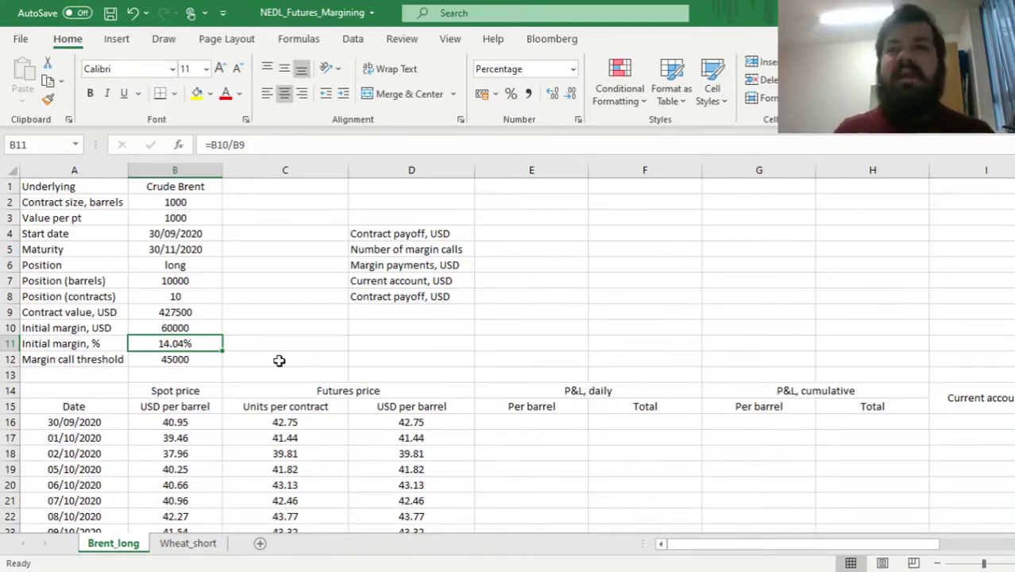
Step: Examine the margin call threshold, the daily P&L per barrel column and the futures price per barrel column
{"action": "key", "text": "Down"}
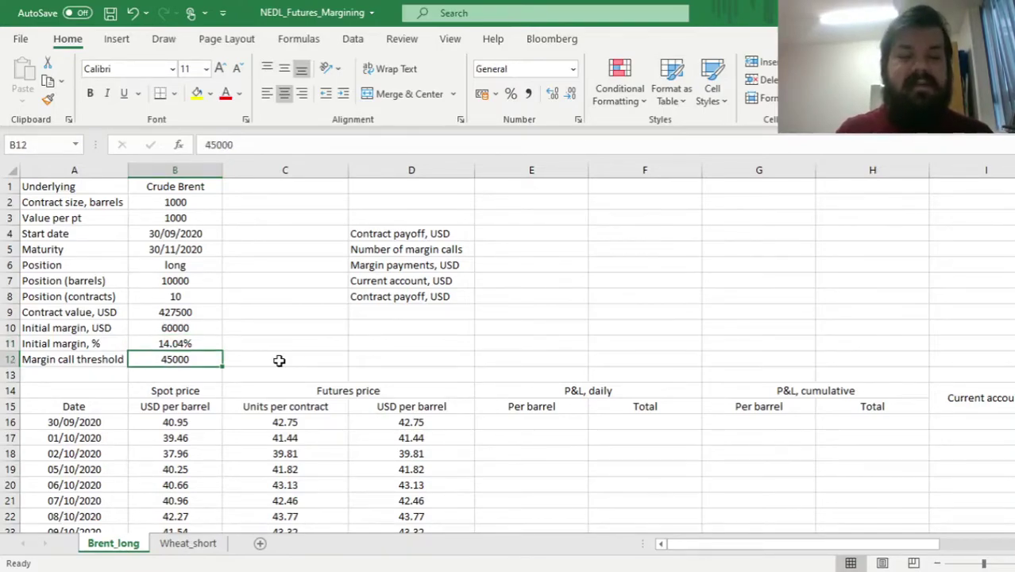
{"action": "key", "text": "Left"}
{"action": "key", "text": "shift+Right"}
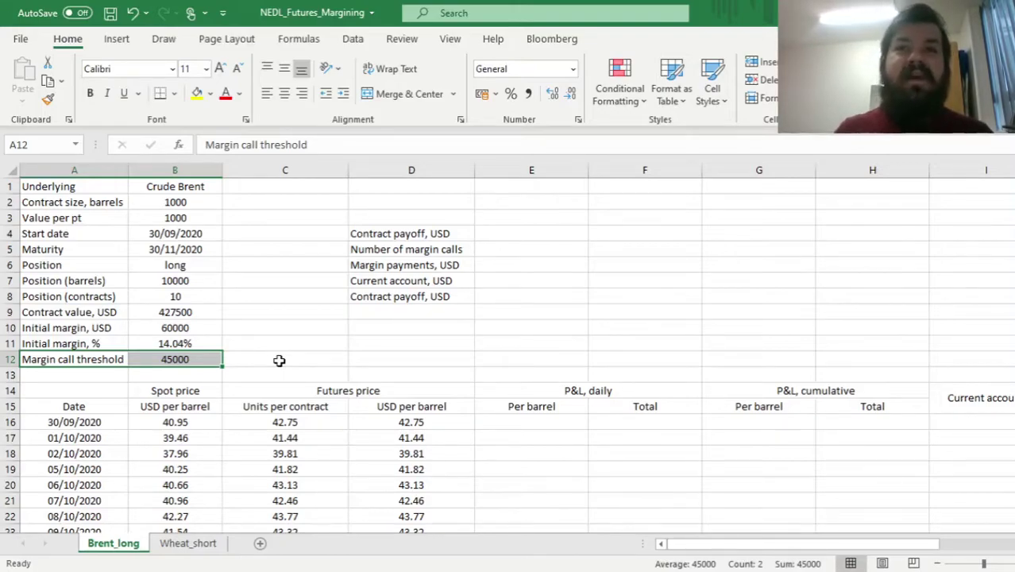
{"action": "left_click", "coordinate": [552, 422]}
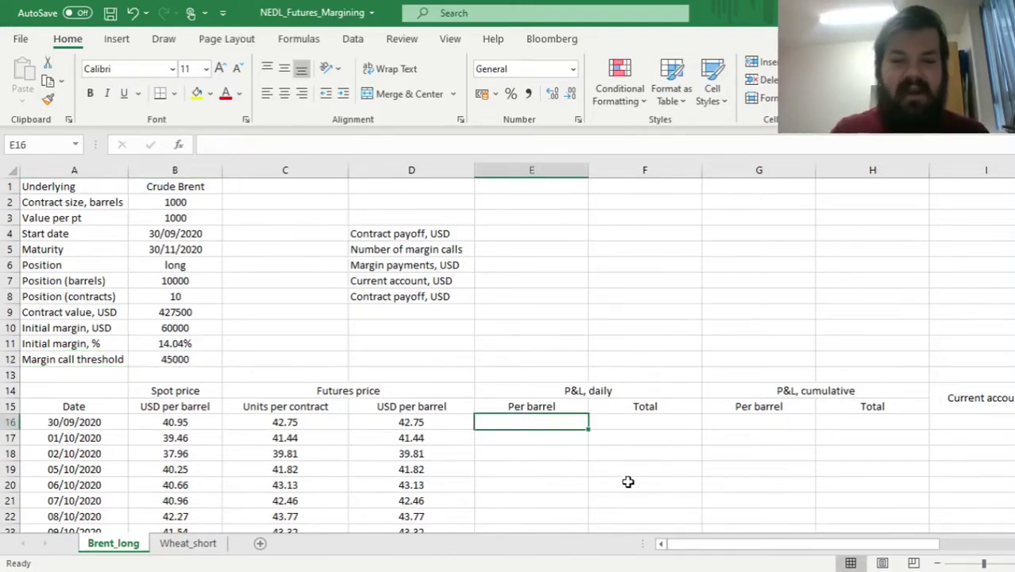
{"action": "left_click", "coordinate": [395, 431]}
{"action": "left_click", "coordinate": [370, 421]}
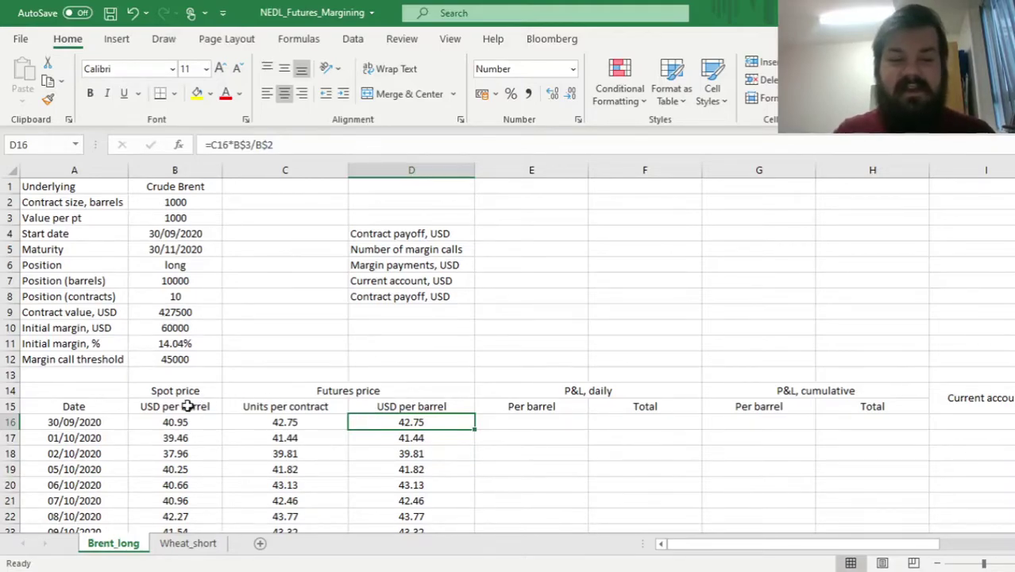
{"action": "left_click", "coordinate": [410, 408]}
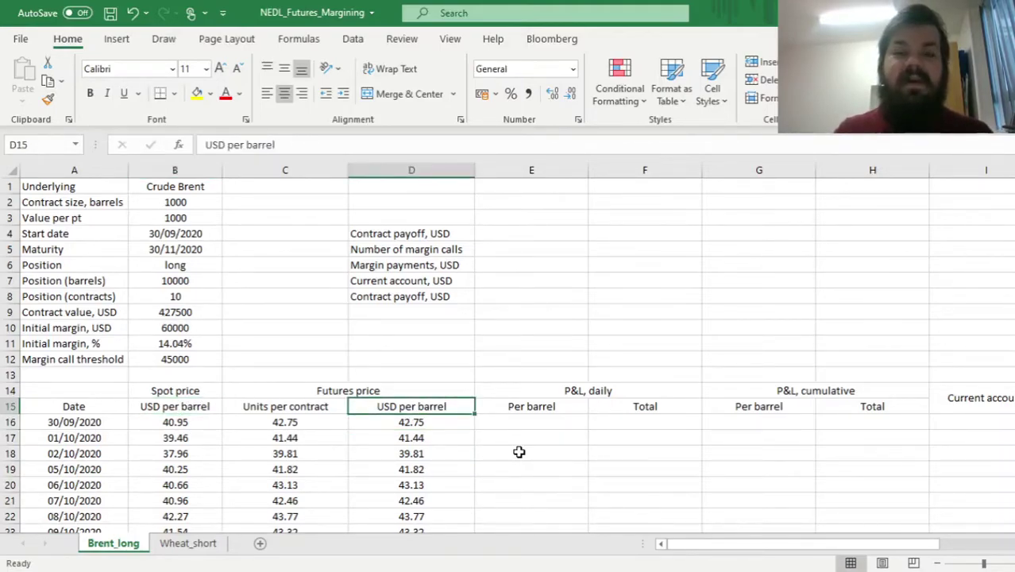
Step: Examine the spot and futures price chart below the table and the last daily prices before maturity
{"action": "key", "text": "ctrl+Down"}
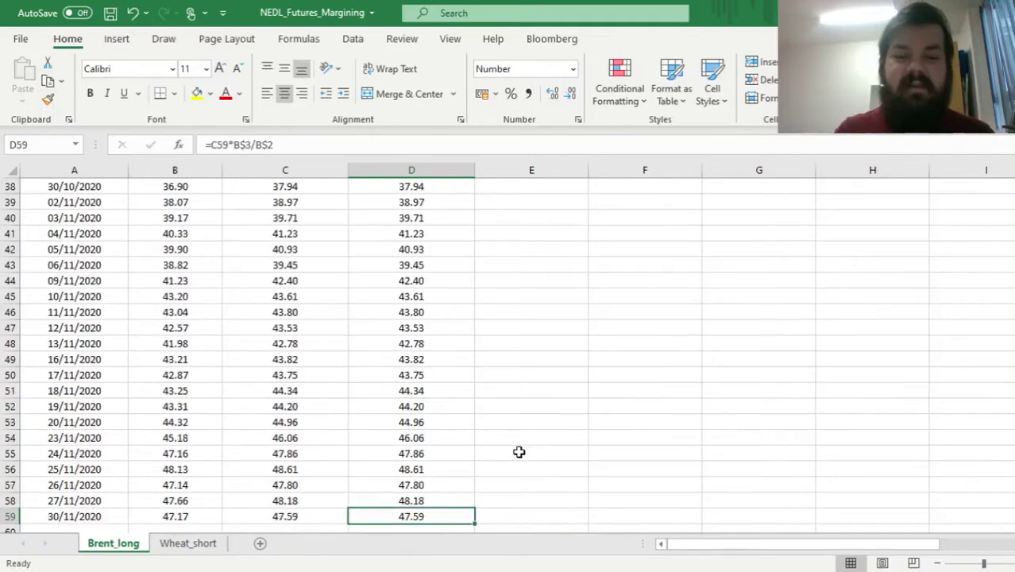
{"action": "key", "text": "Down"}
{"action": "key", "text": "Down"}
{"action": "key", "text": "Down"}
{"action": "key", "text": "Down"}
{"action": "key", "text": "Down"}
{"action": "key", "text": "Down"}
{"action": "key", "text": "Down"}
{"action": "key", "text": "Down"}
{"action": "key", "text": "Down"}
{"action": "key", "text": "Down"}
{"action": "key", "text": "Down"}
{"action": "key", "text": "Down"}
{"action": "key", "text": "Down"}
{"action": "key", "text": "Down"}
{"action": "key", "text": "Down"}
{"action": "key", "text": "Down"}
{"action": "key", "text": "Down"}
{"action": "key", "text": "Down"}
{"action": "key", "text": "Down"}
{"action": "key", "text": "Down"}
{"action": "key", "text": "Down"}
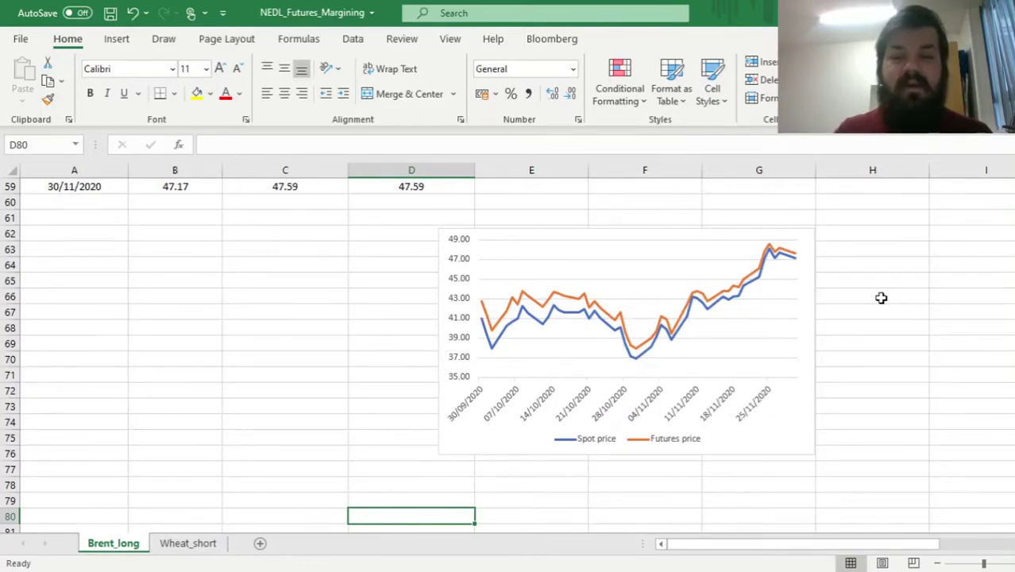
{"action": "left_click", "coordinate": [932, 300]}
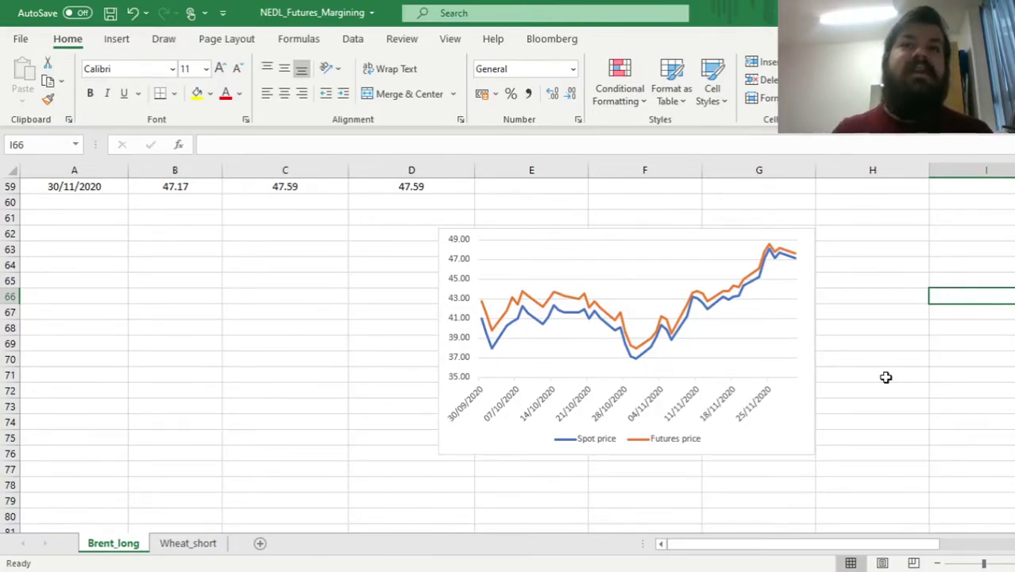
{"action": "left_click", "coordinate": [395, 298]}
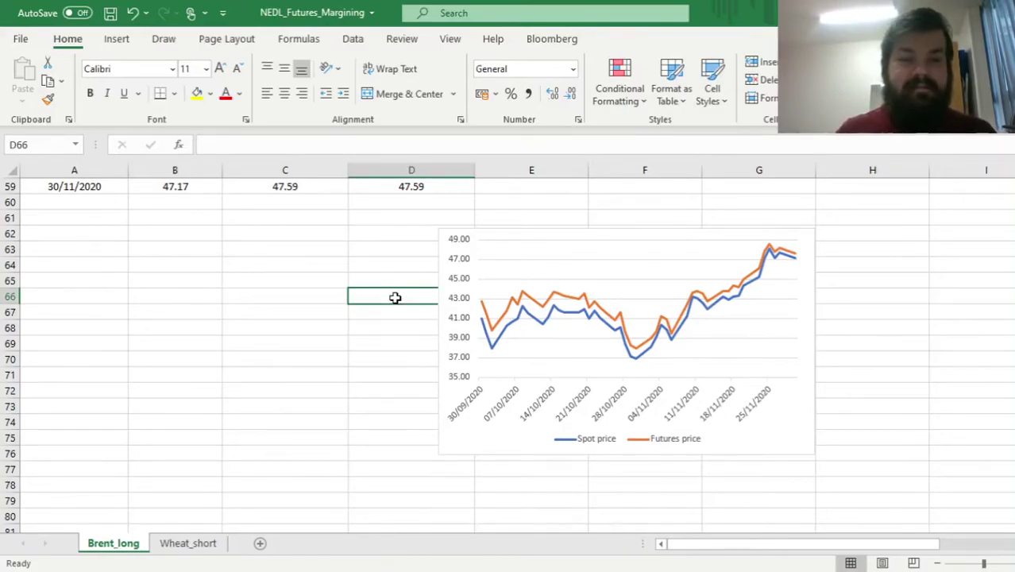
{"action": "key", "text": "ctrl+Up"}
{"action": "key", "text": "Up"}
{"action": "key", "text": "Up"}
{"action": "key", "text": "Up"}
{"action": "key", "text": "Up"}
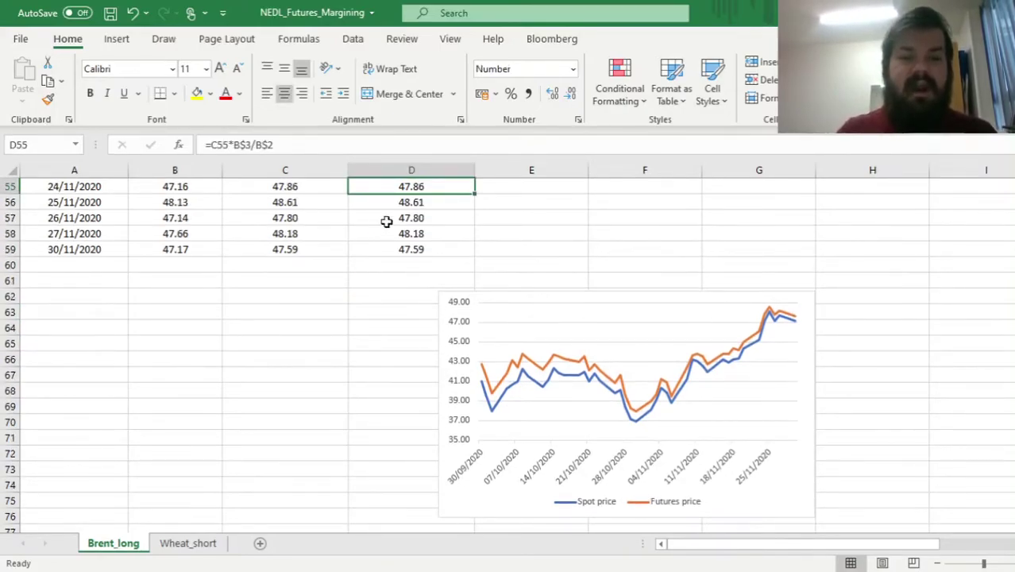
Step: Compare the spot price with the futures price per barrel on the maturity date, 30/11/2020, and the day before
{"action": "left_click", "coordinate": [400, 250]}
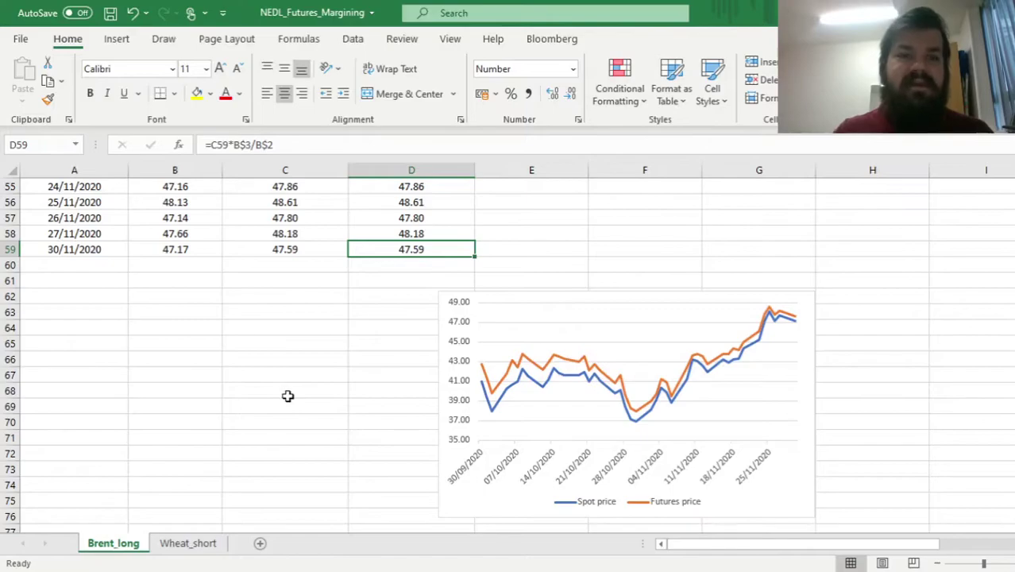
{"action": "left_click", "coordinate": [374, 234]}
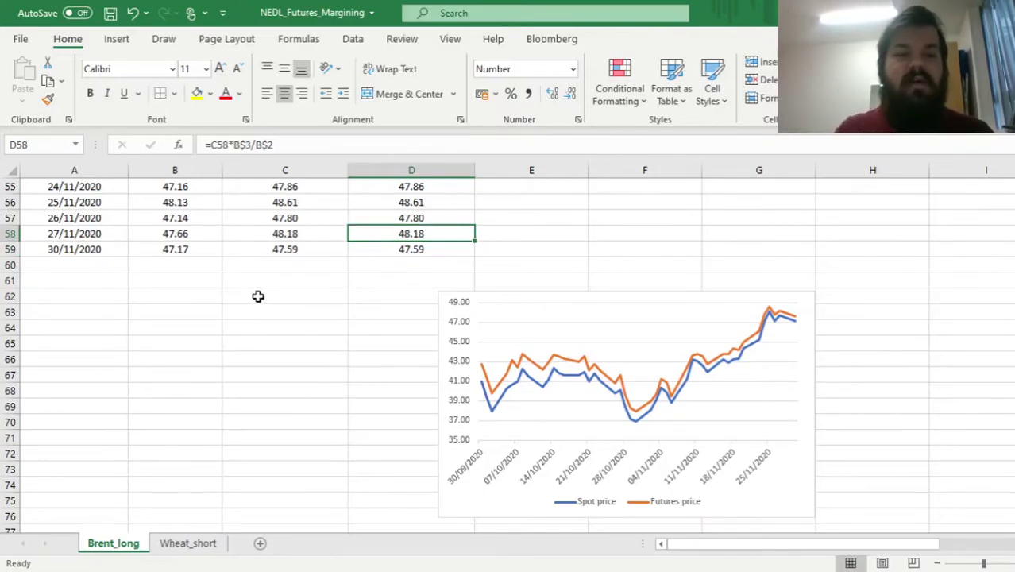
{"action": "left_click", "coordinate": [386, 248]}
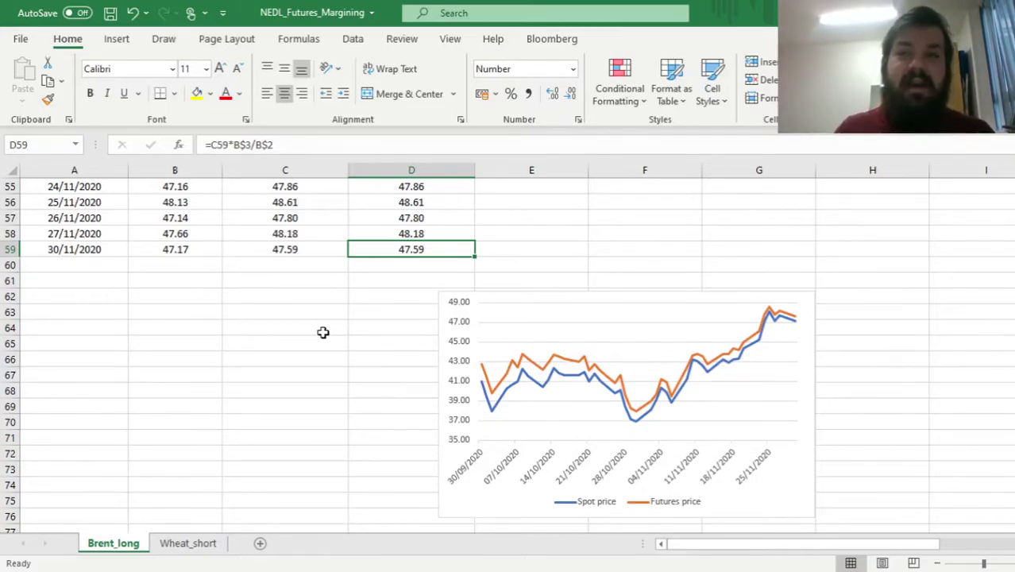
{"action": "left_click", "coordinate": [84, 249]}
{"action": "left_click", "coordinate": [435, 236], "text": "shift"}
{"action": "left_click", "coordinate": [351, 310]}
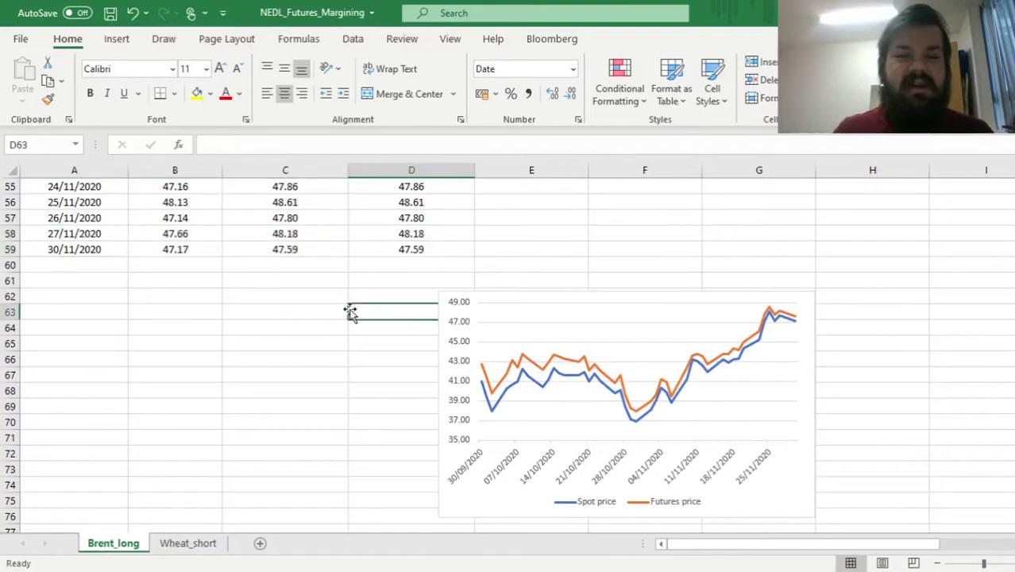
{"action": "left_click", "coordinate": [175, 250]}
{"action": "left_click", "coordinate": [379, 255], "text": "ctrl"}
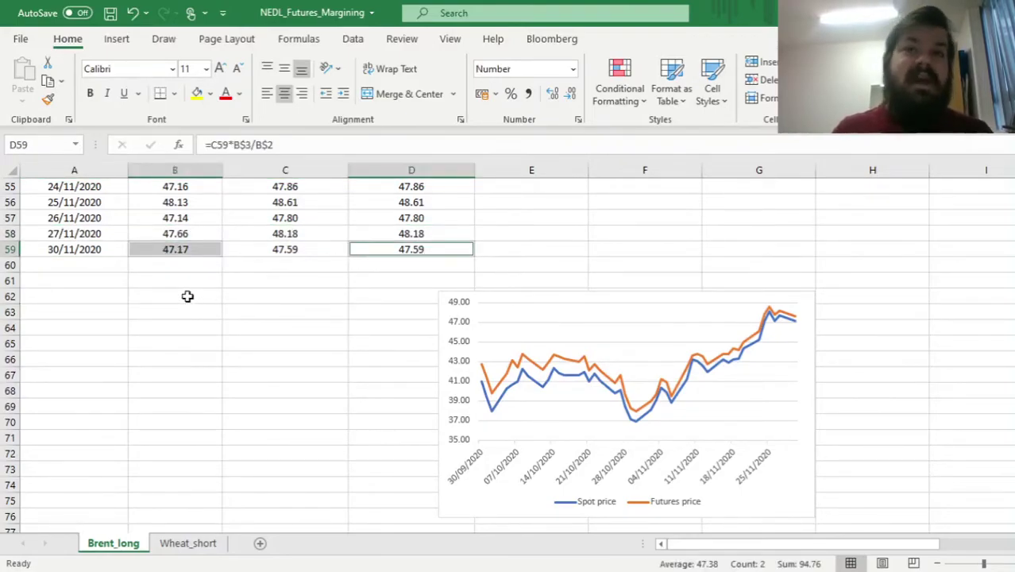
{"action": "left_click", "coordinate": [180, 280]}
{"action": "left_click", "coordinate": [170, 249]}
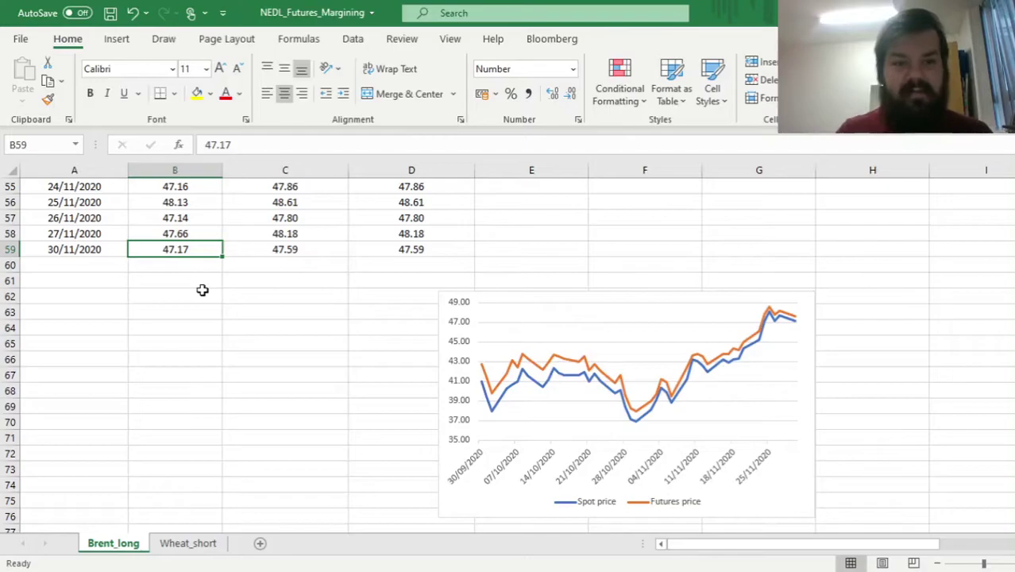
Step: Calculate the first daily P&L per barrel in E17 with the formula =D17-D16
{"action": "key", "text": "ctrl+Up"}
{"action": "left_click", "coordinate": [589, 242]}
{"action": "key", "text": "ctrl+shift+Up"}
{"action": "key", "text": "ctrl+shift+Up"}
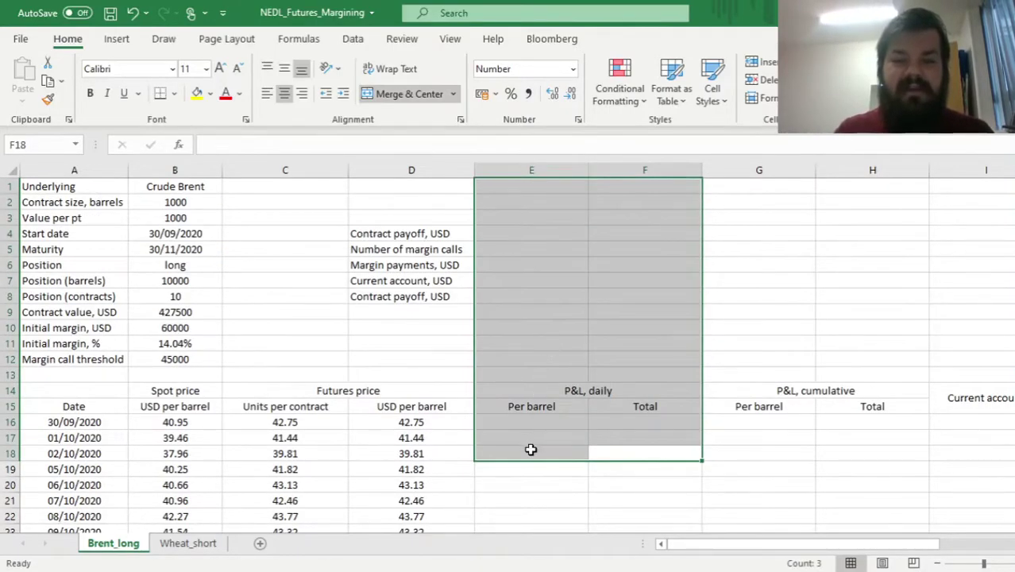
{"action": "left_click", "coordinate": [518, 439]}
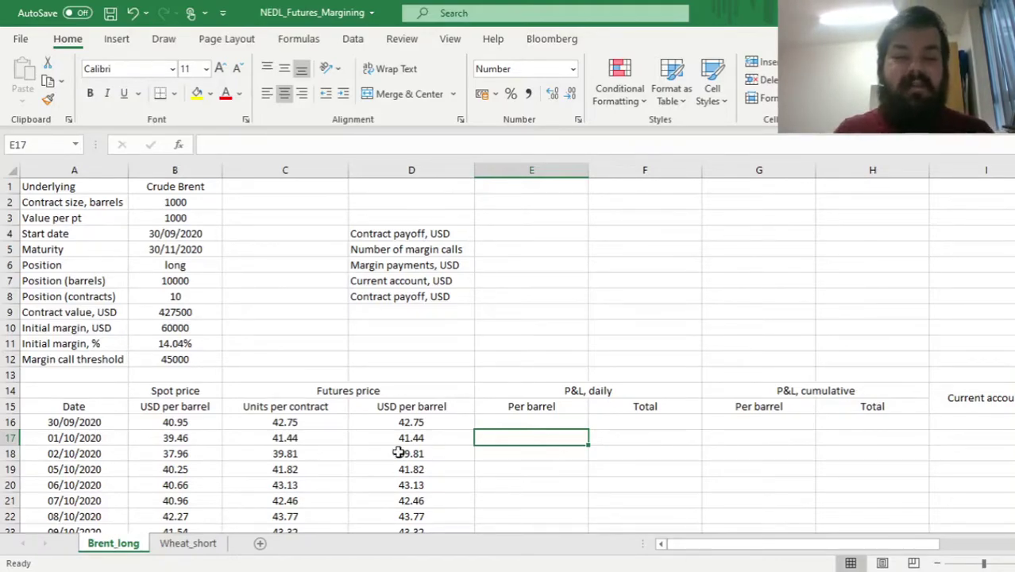
{"action": "left_click_drag", "start_coordinate": [273, 416], "coordinate": [408, 422]}
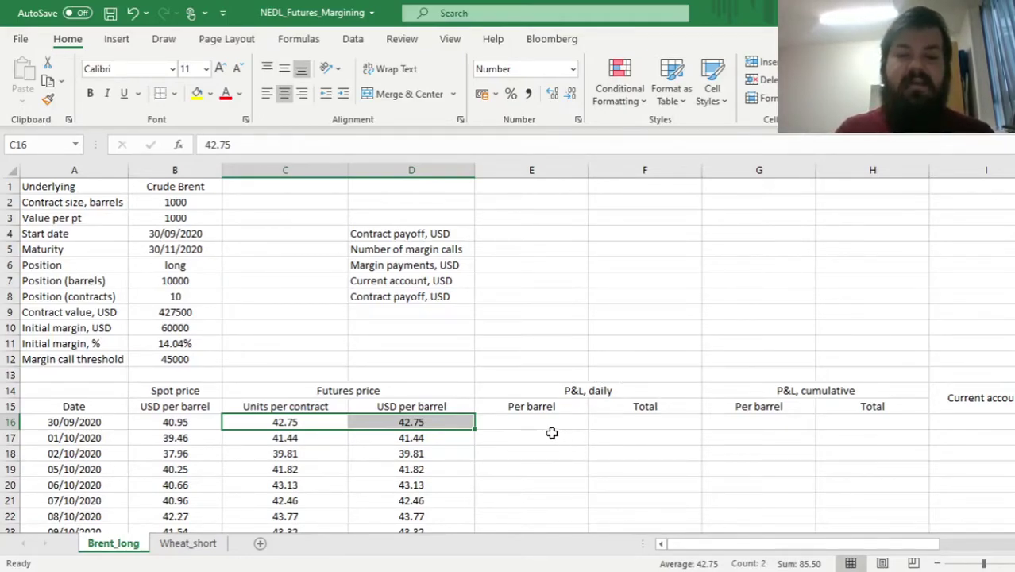
{"action": "left_click", "coordinate": [502, 440]}
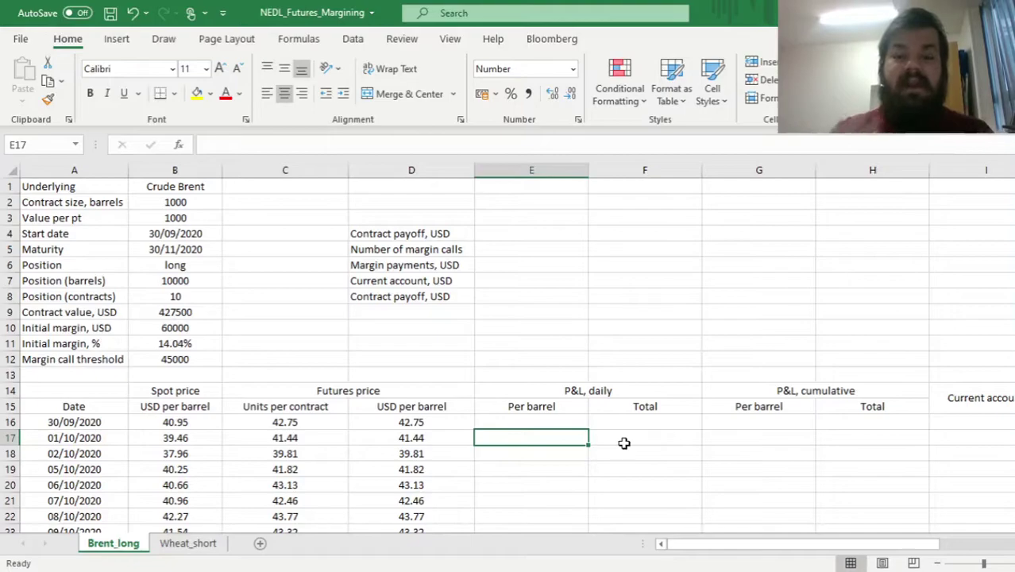
{"action": "type", "text": "="}
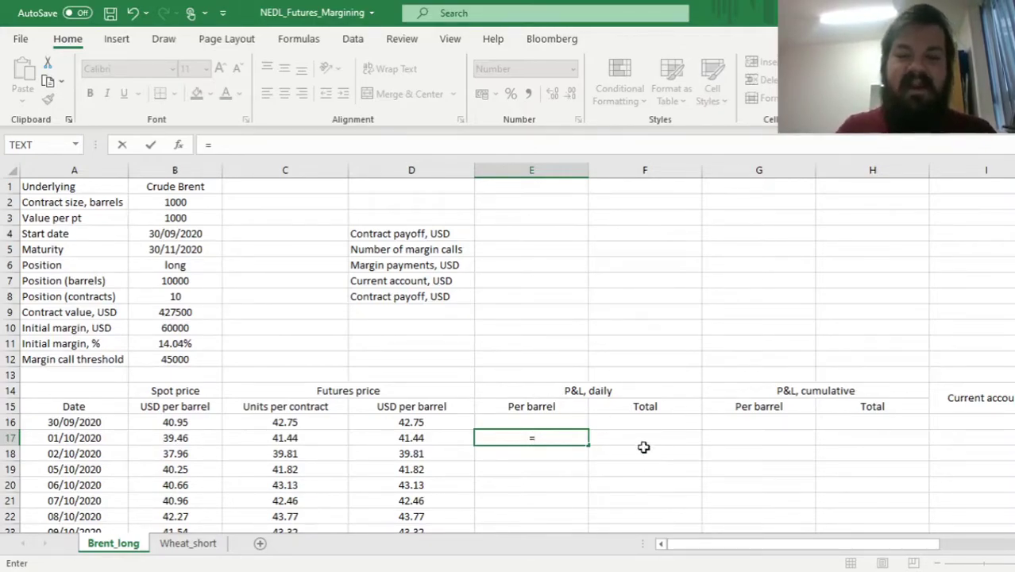
{"action": "left_click", "coordinate": [429, 441]}
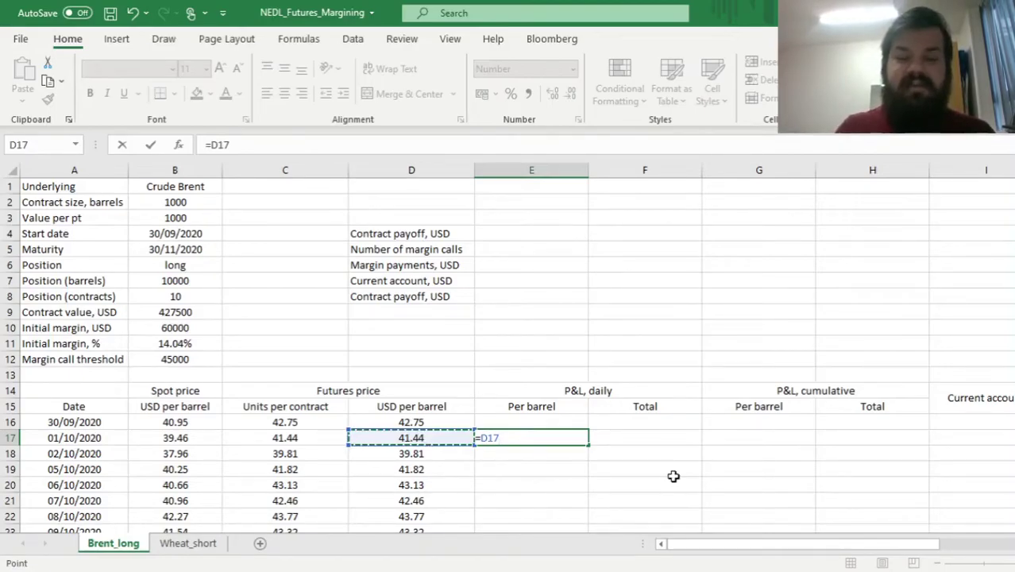
{"action": "type", "text": "-"}
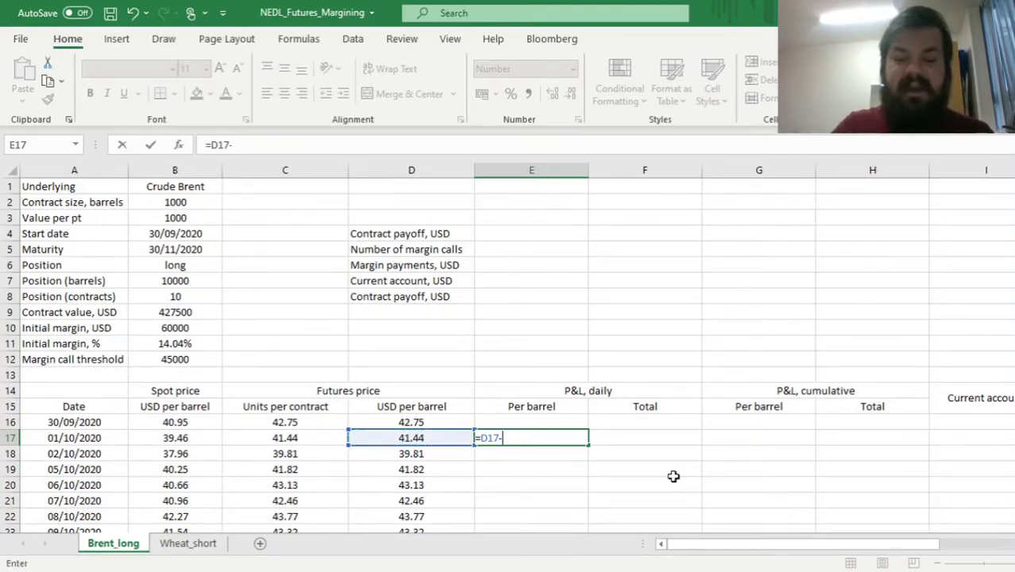
{"action": "left_click", "coordinate": [384, 421]}
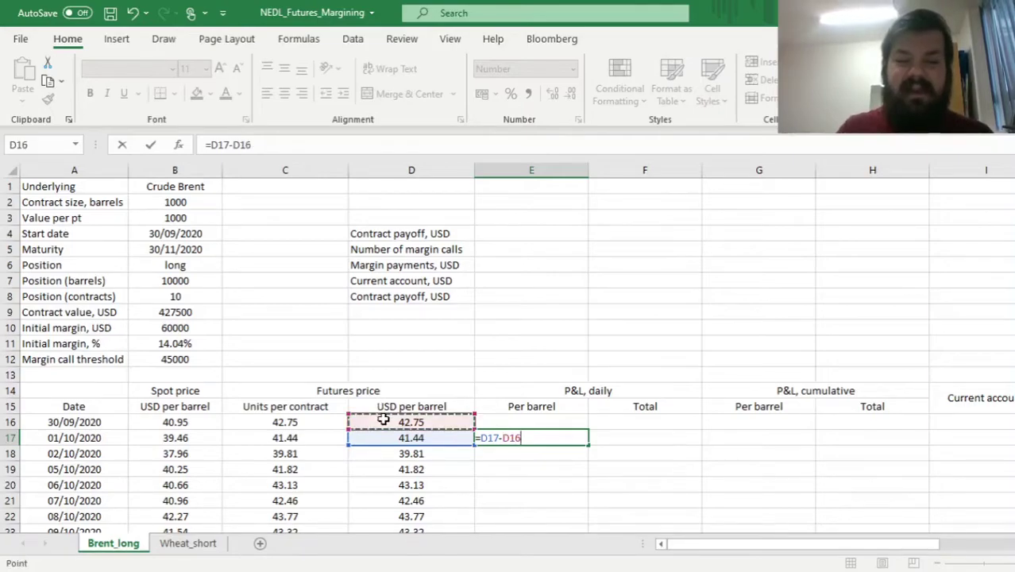
{"action": "key", "text": "Return"}
{"action": "key", "text": "Up"}
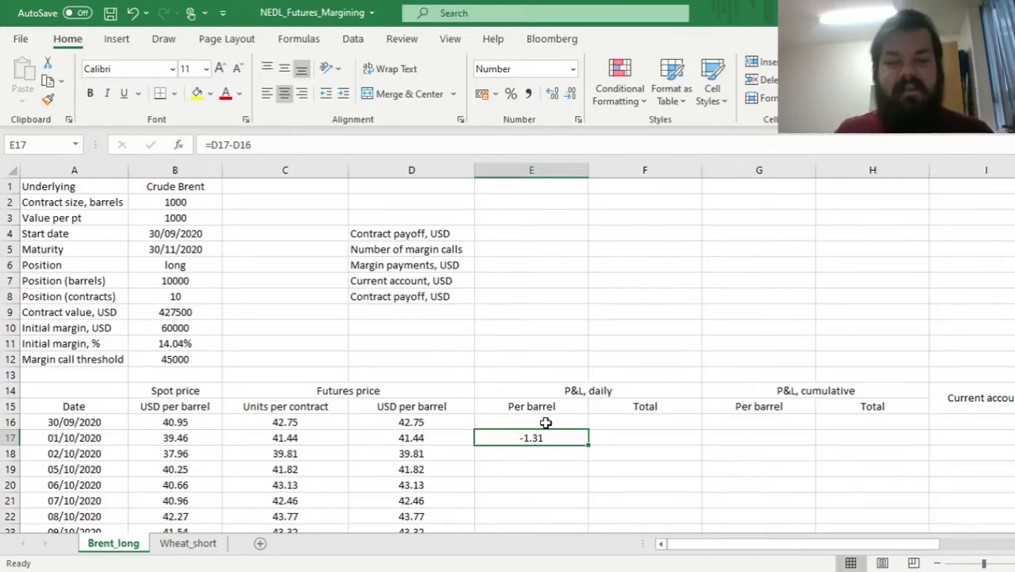
Step: Check the prices behind the E17 formula and fill it down the daily P&L per barrel column
{"action": "left_click", "coordinate": [430, 437]}
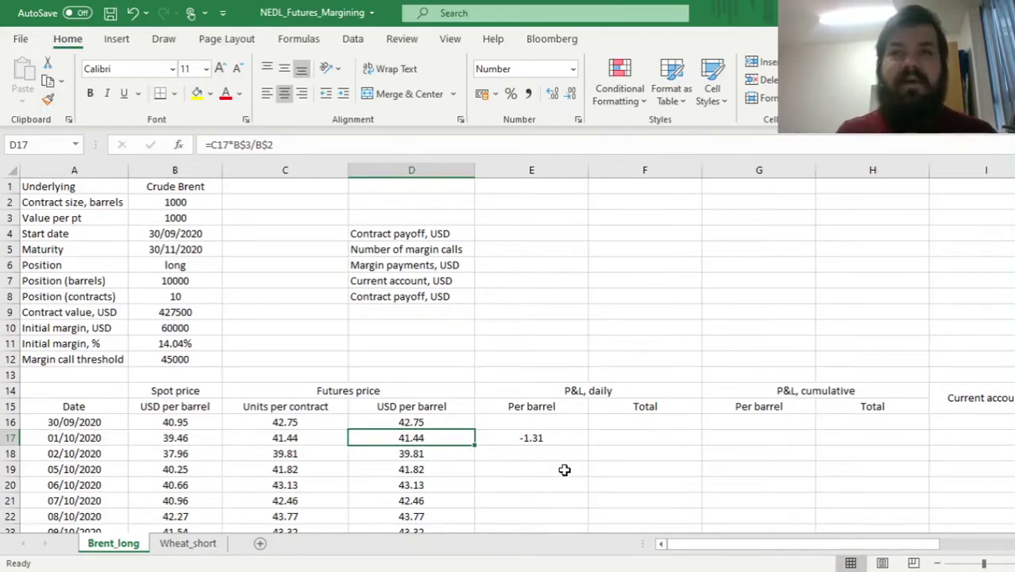
{"action": "left_click", "coordinate": [419, 421]}
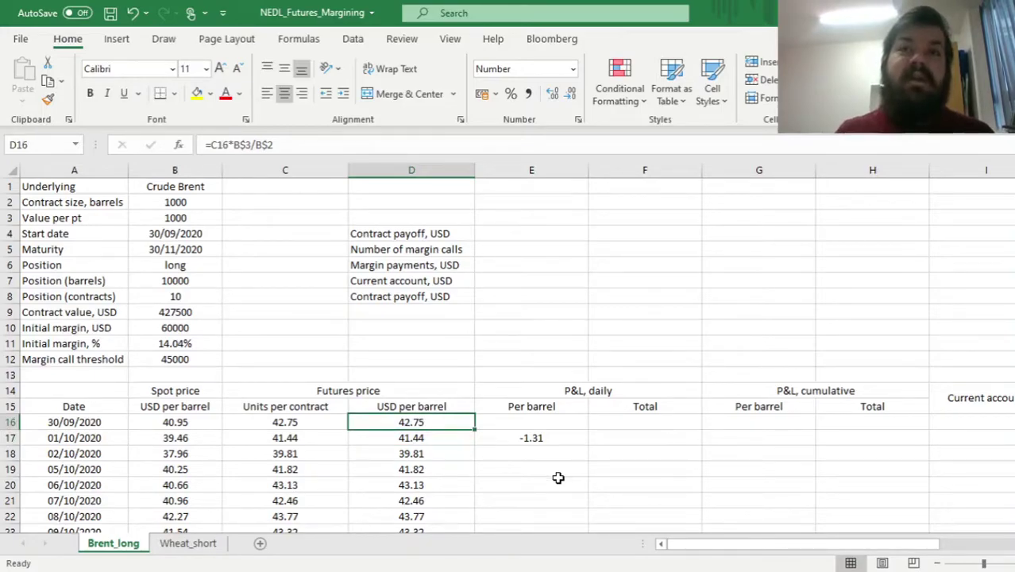
{"action": "left_click", "coordinate": [531, 437]}
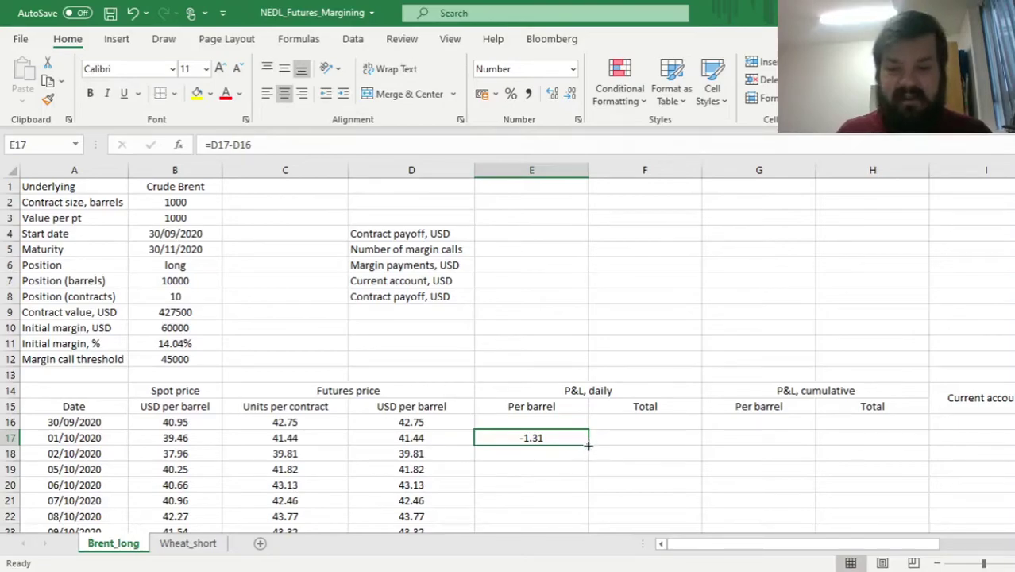
{"action": "double_click", "coordinate": [588, 445]}
{"action": "left_click", "coordinate": [558, 438]}
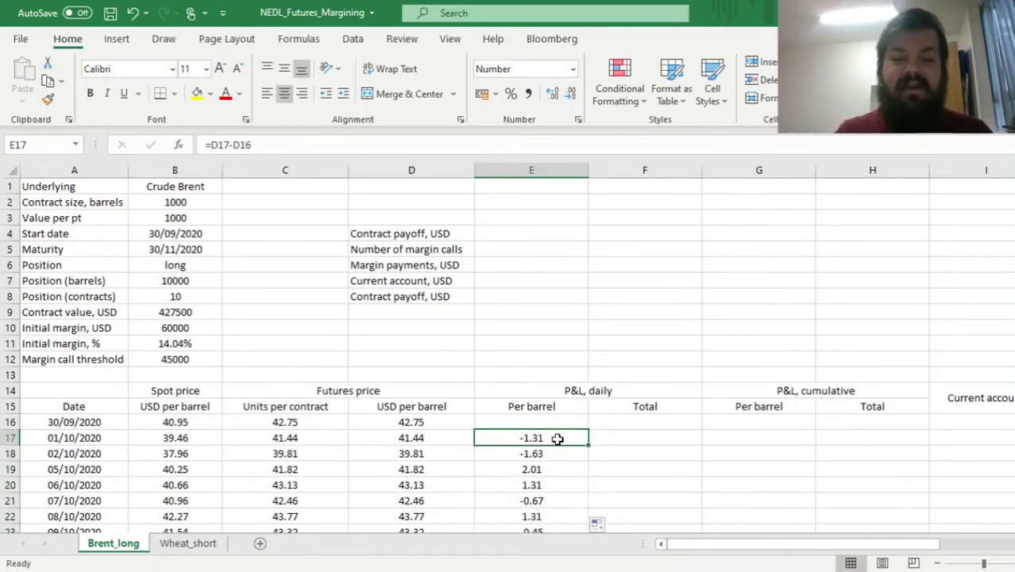
{"action": "left_click", "coordinate": [540, 453]}
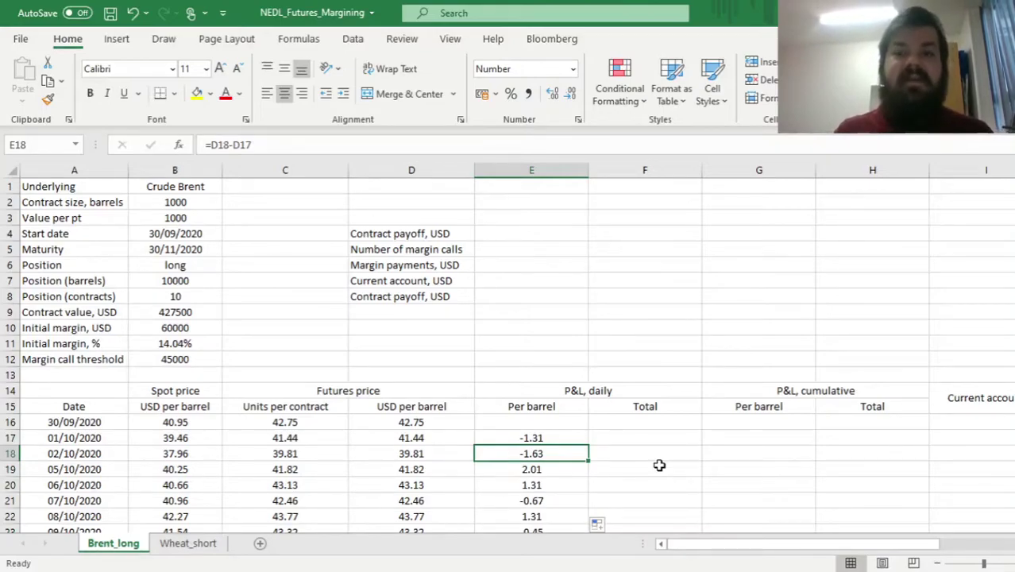
Step: Calculate the first total daily P&L in F17 with =E17*$B$7, keeping the position in barrels as an absolute reference
{"action": "left_click", "coordinate": [627, 440]}
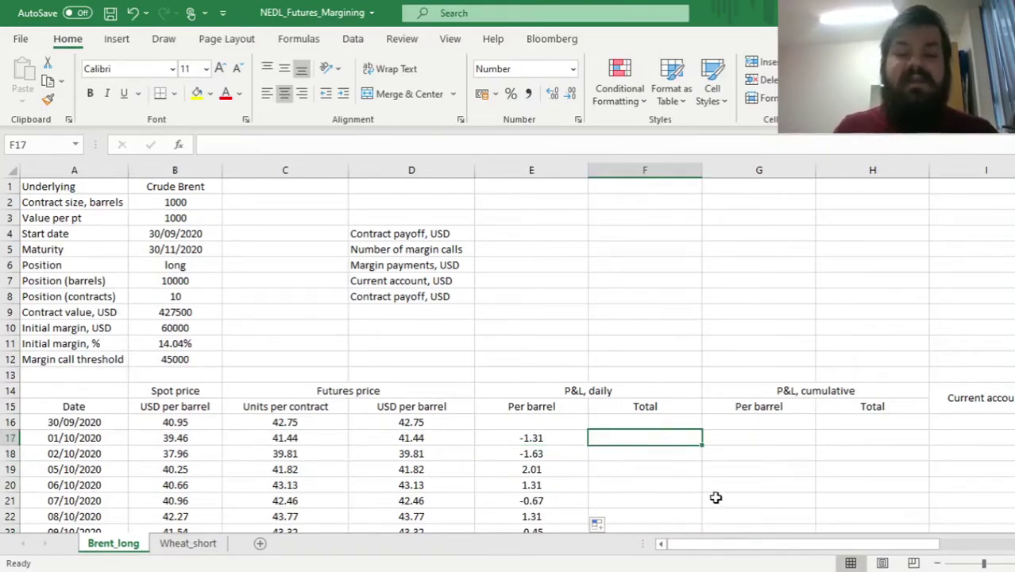
{"action": "type", "text": "="}
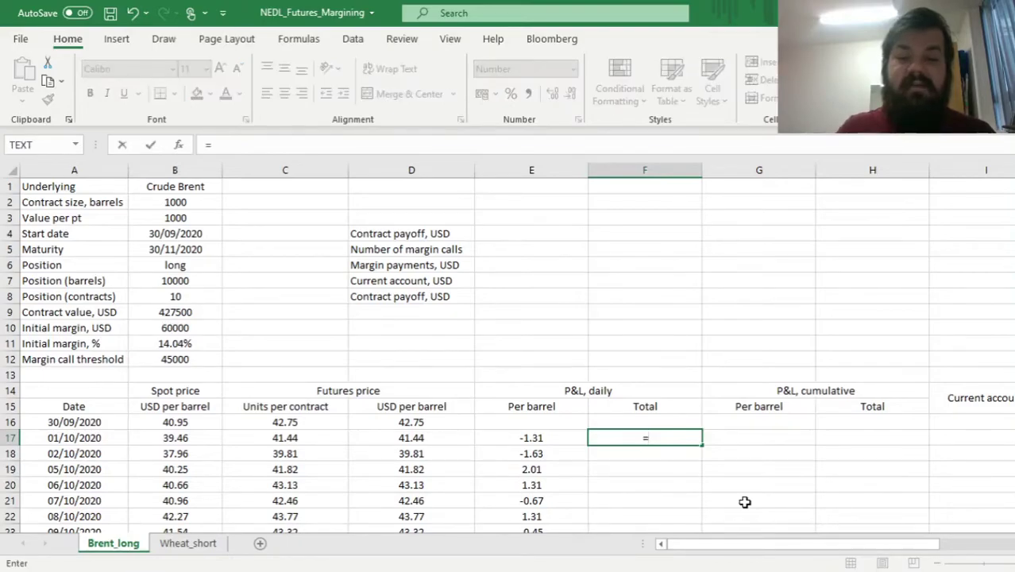
{"action": "key", "text": "Left"}
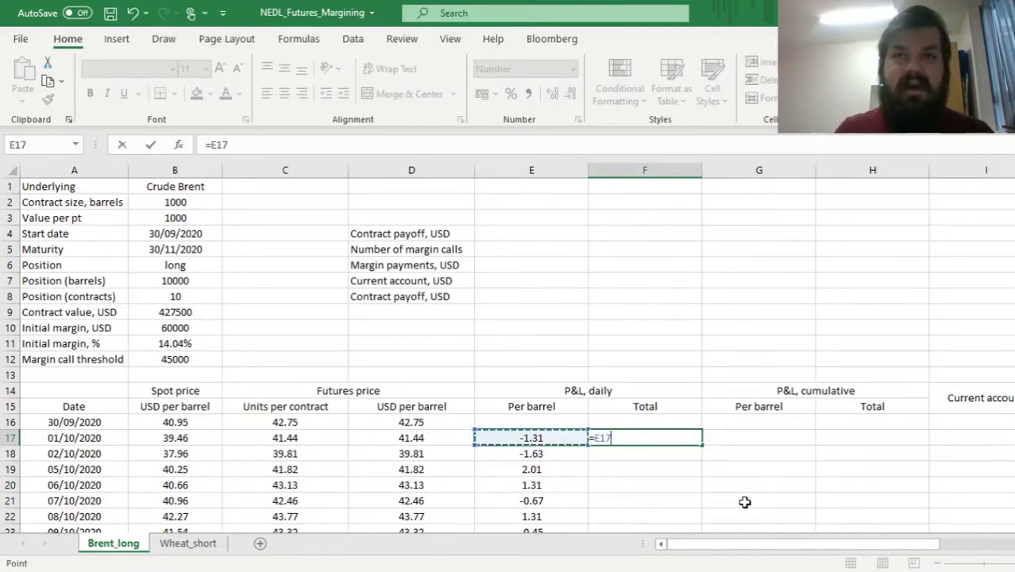
{"action": "type", "text": "*"}
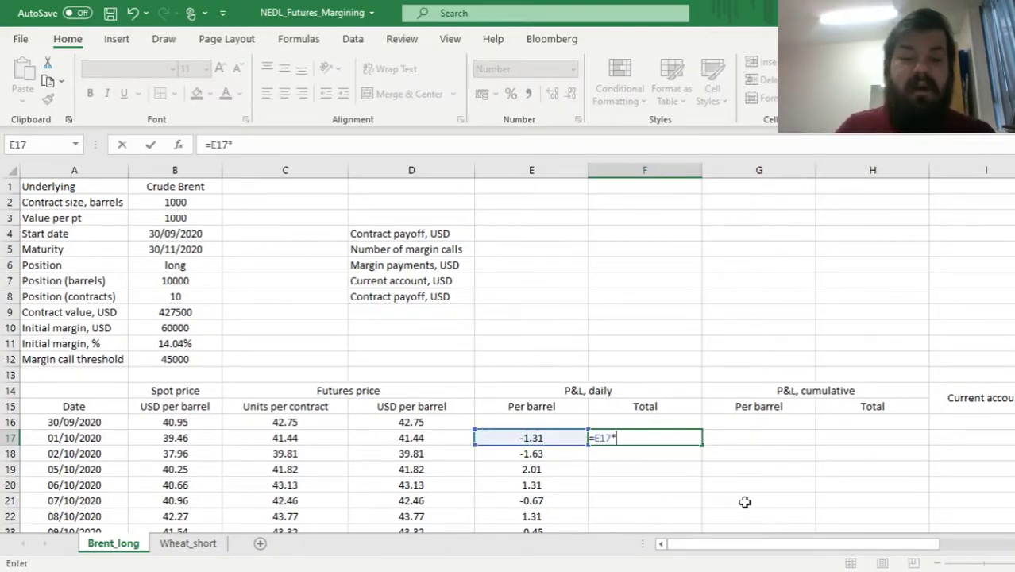
{"action": "left_click", "coordinate": [185, 279]}
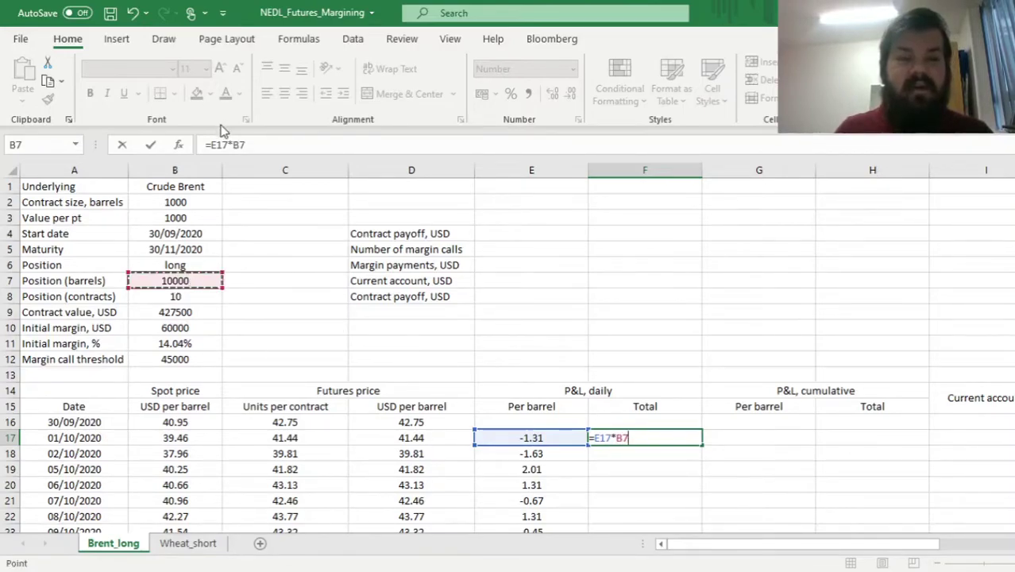
{"action": "left_click", "coordinate": [232, 145]}
{"action": "type", "text": "$"}
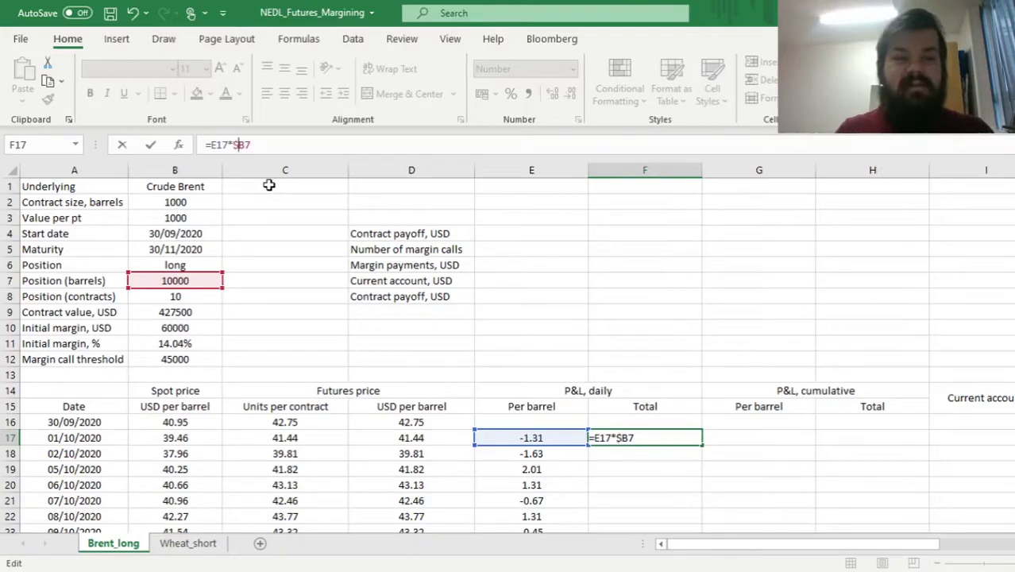
{"action": "key", "text": "Right"}
{"action": "type", "text": "$"}
{"action": "key", "text": "ctrl+Return"}
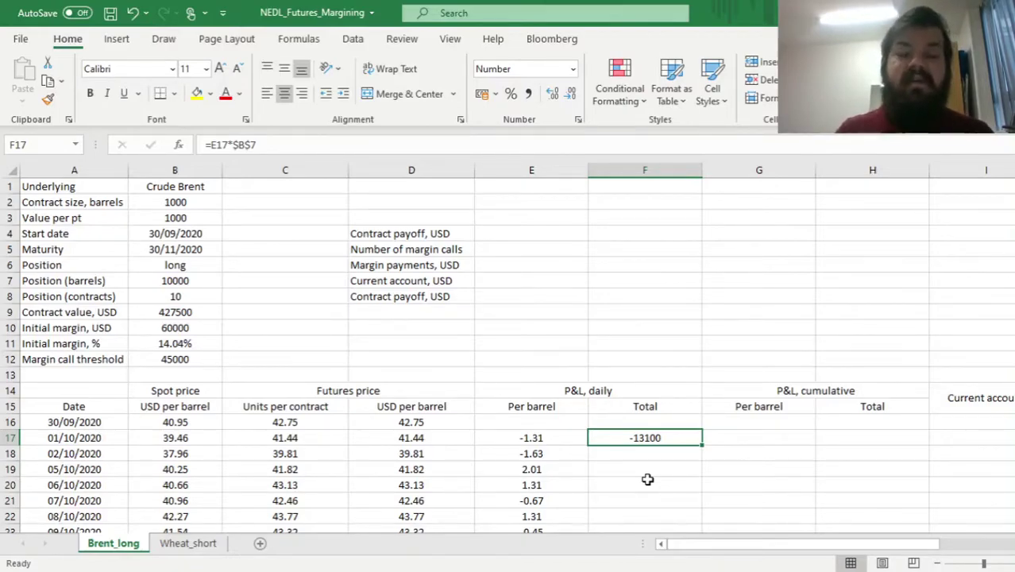
Step: Fill the F17 formula down the total daily P&L column for all remaining dates
{"action": "left_click", "coordinate": [397, 437]}
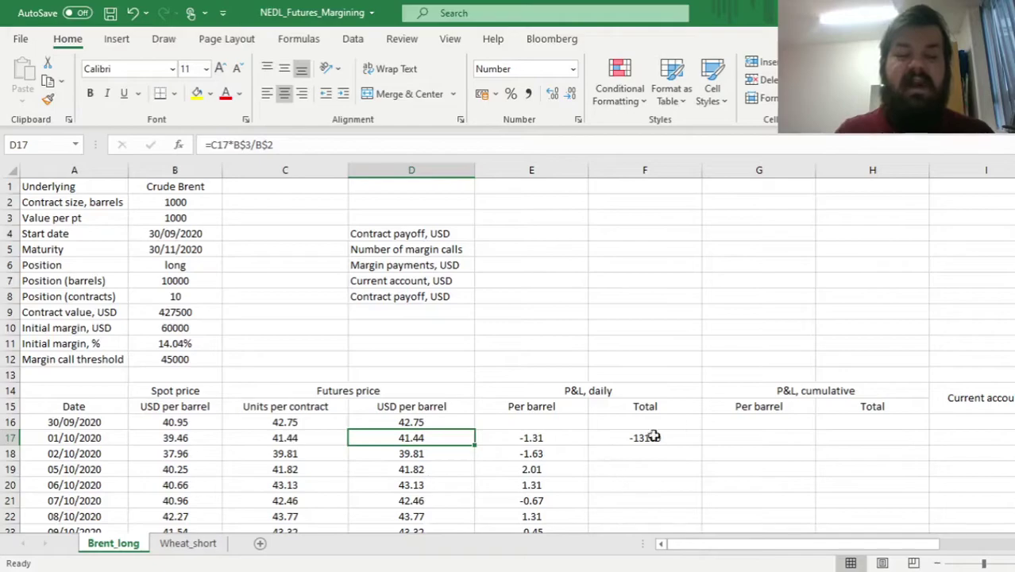
{"action": "left_click", "coordinate": [612, 433]}
{"action": "double_click", "coordinate": [703, 444]}
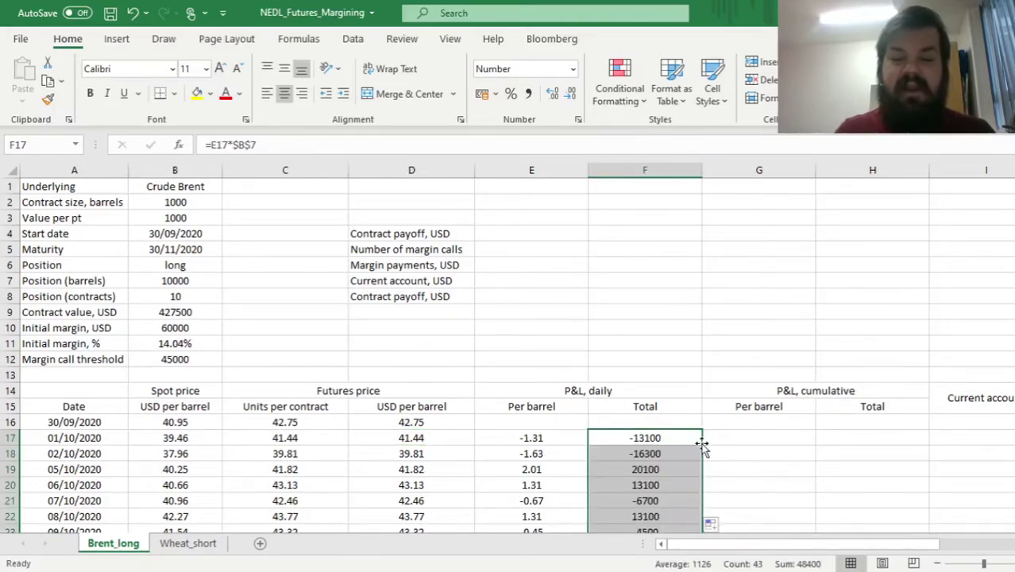
{"action": "left_click", "coordinate": [674, 442]}
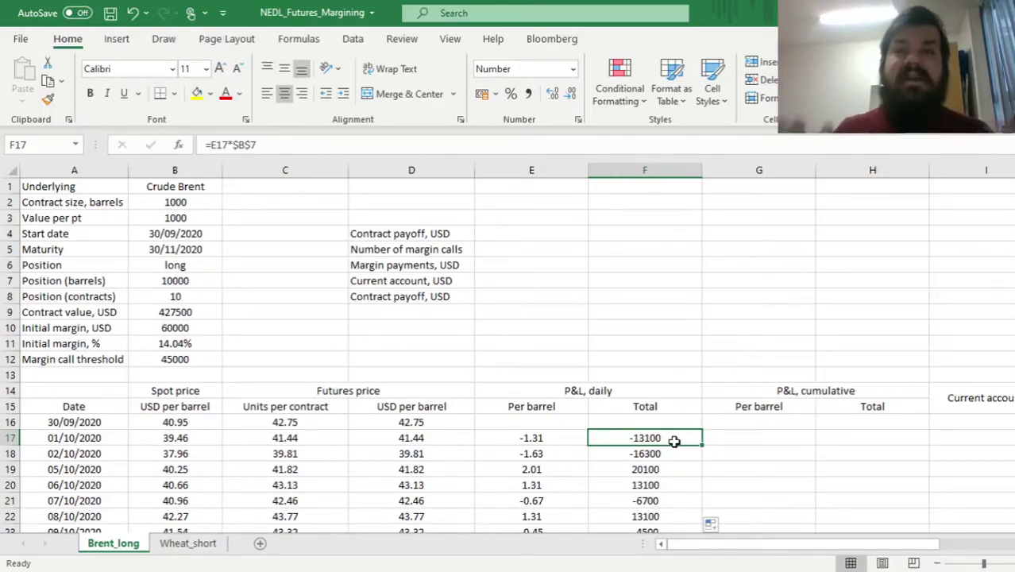
Step: Calculate the cumulative P&L per barrel in G17 with =D17-D$16 and fill it down for all remaining dates
{"action": "key", "text": "Right"}
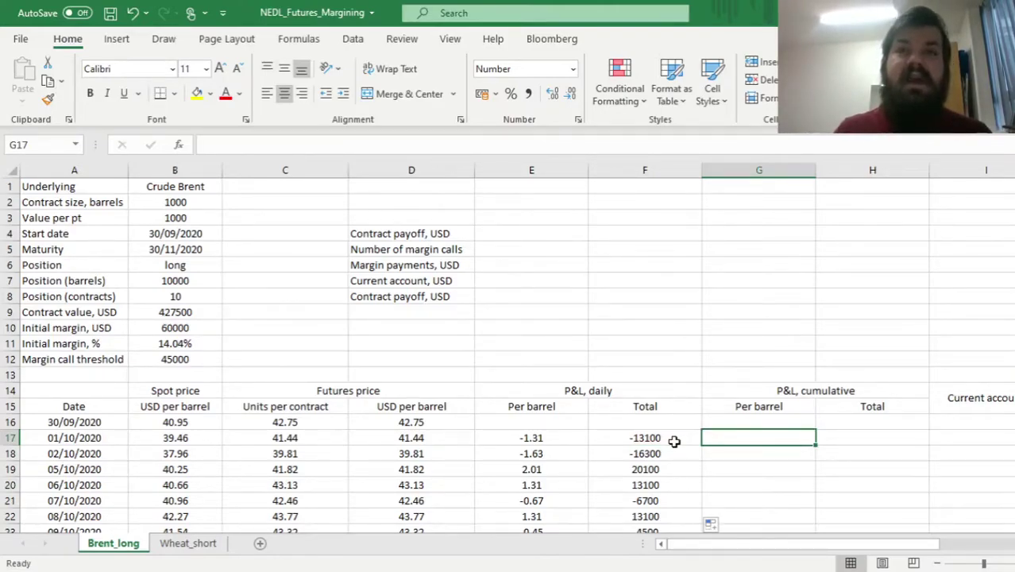
{"action": "type", "text": "="}
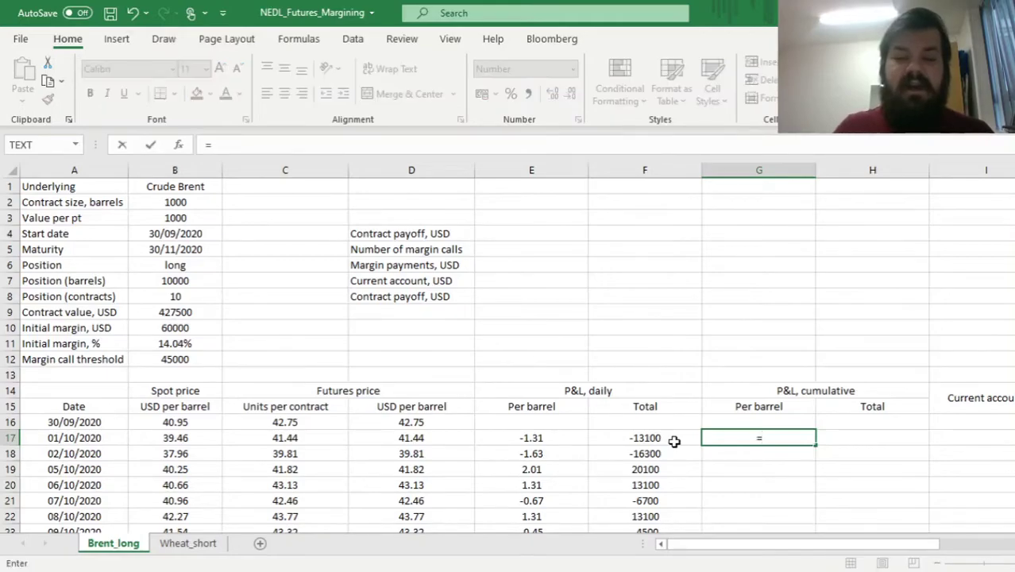
{"action": "left_click", "coordinate": [412, 438]}
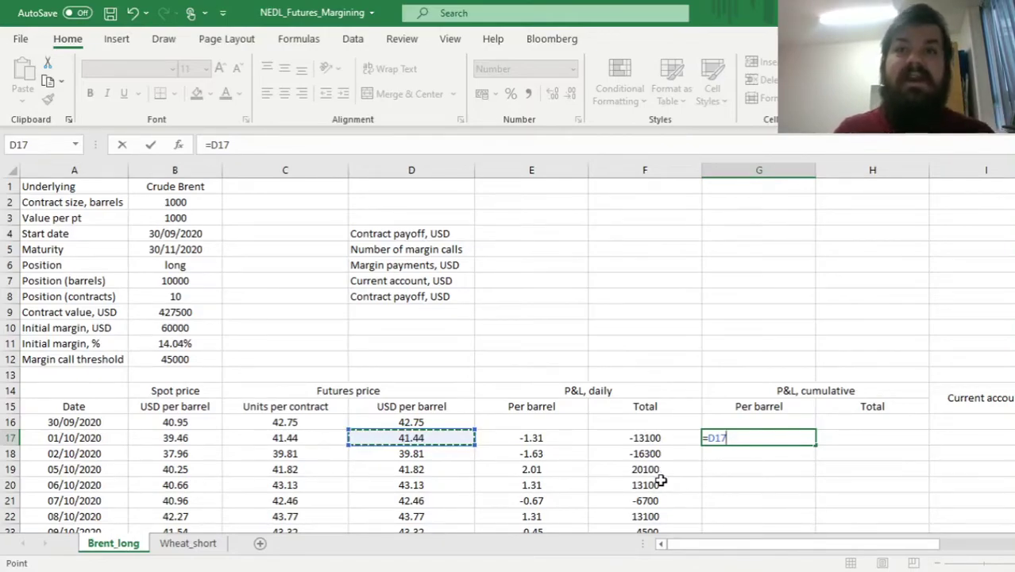
{"action": "type", "text": "-"}
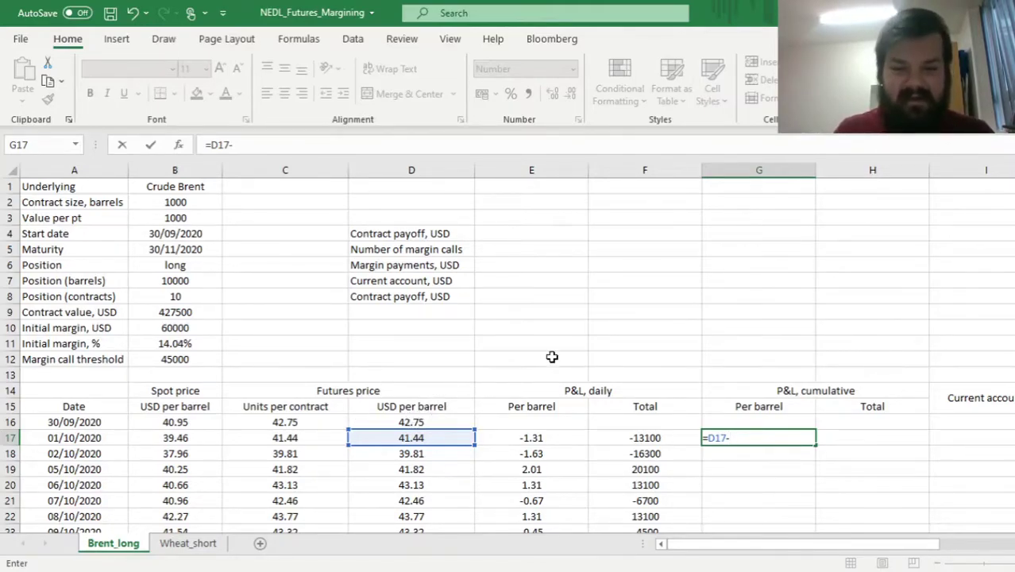
{"action": "left_click", "coordinate": [422, 421]}
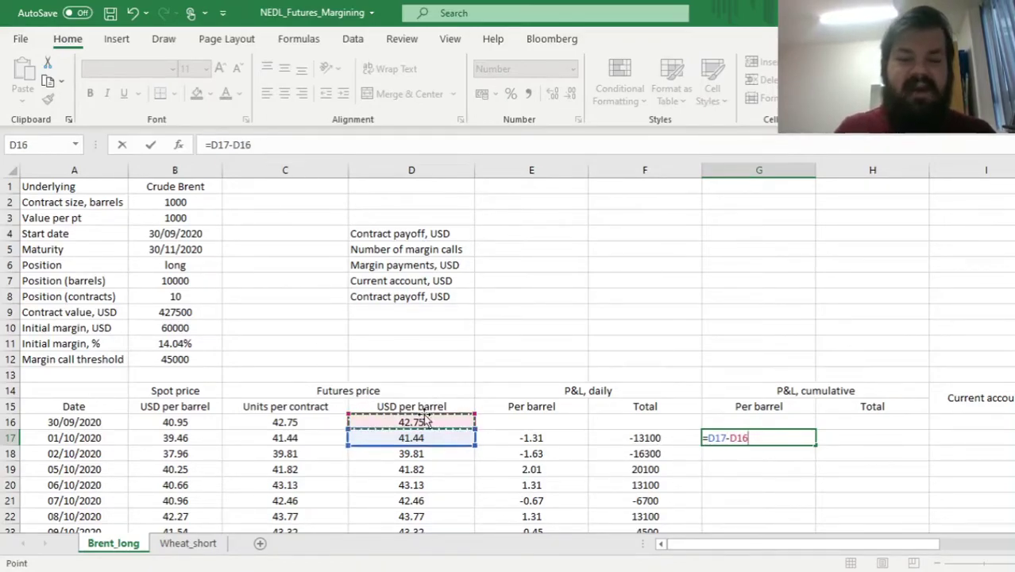
{"action": "left_click", "coordinate": [240, 147]}
{"action": "type", "text": "$"}
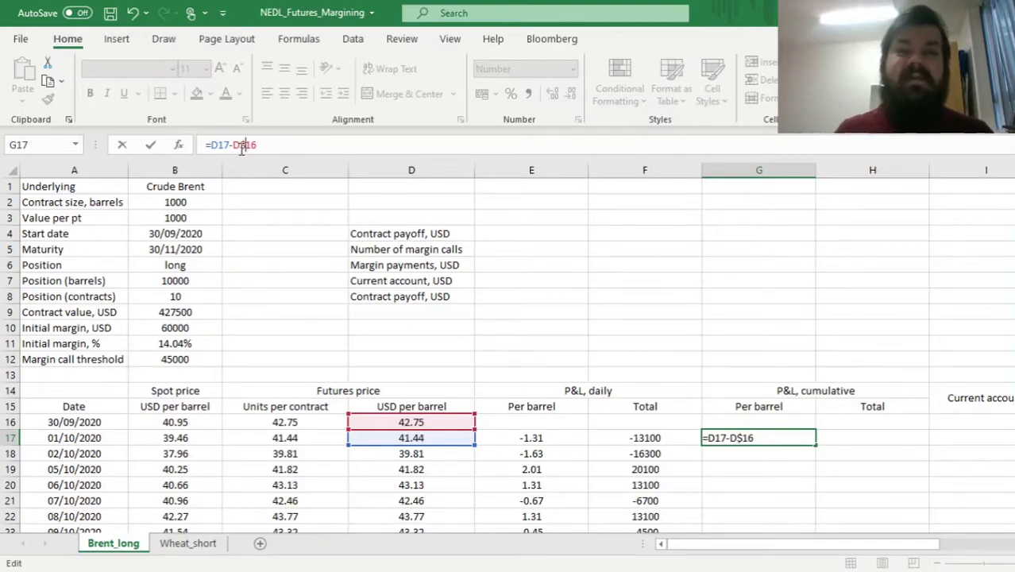
{"action": "key", "text": "Return"}
{"action": "key", "text": "Up"}
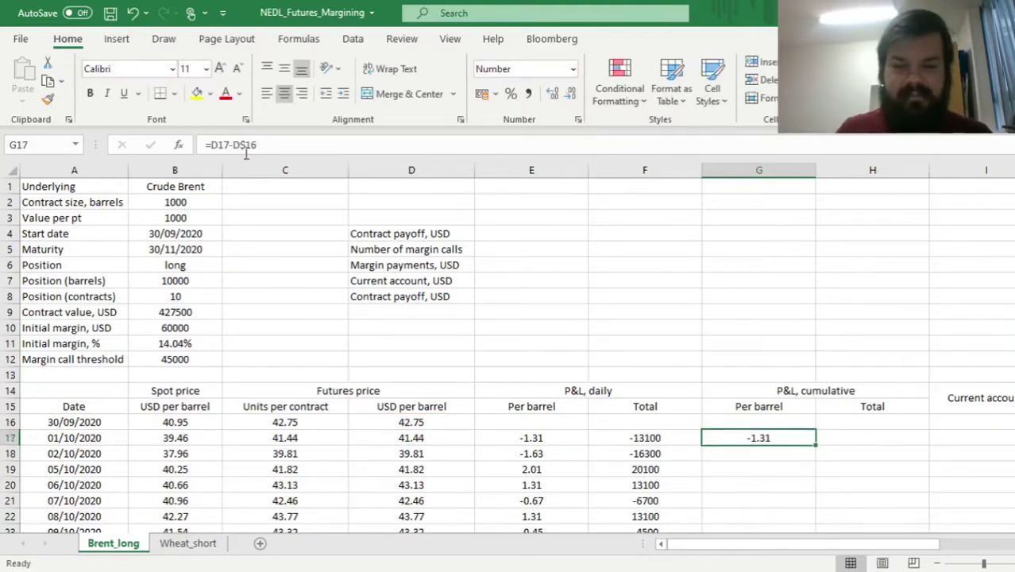
{"action": "double_click", "coordinate": [816, 445]}
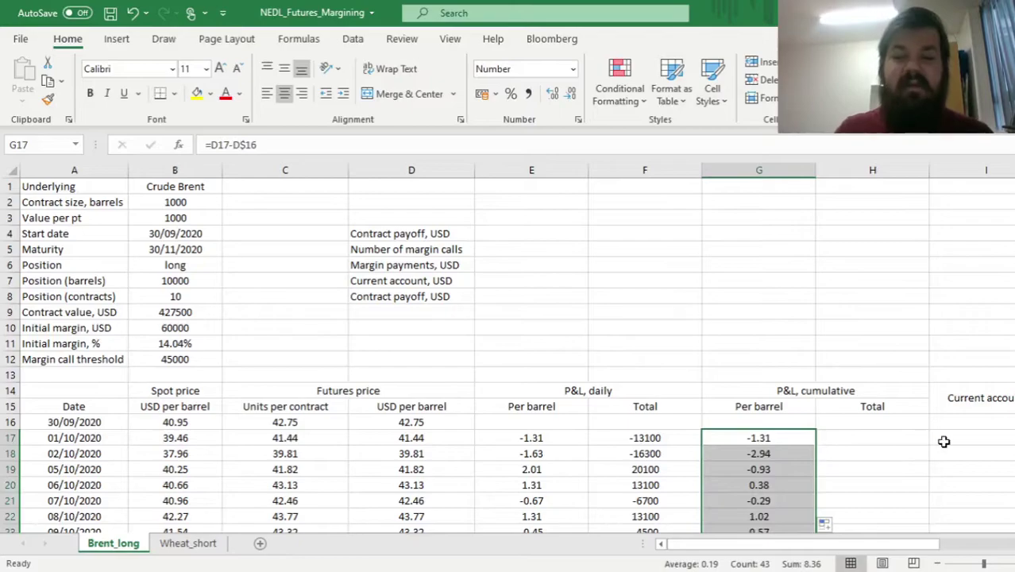
Step: Check the cumulative per-barrel P&L in G18 against the sum of the daily per-barrel values in E17:E18
{"action": "left_click", "coordinate": [756, 455]}
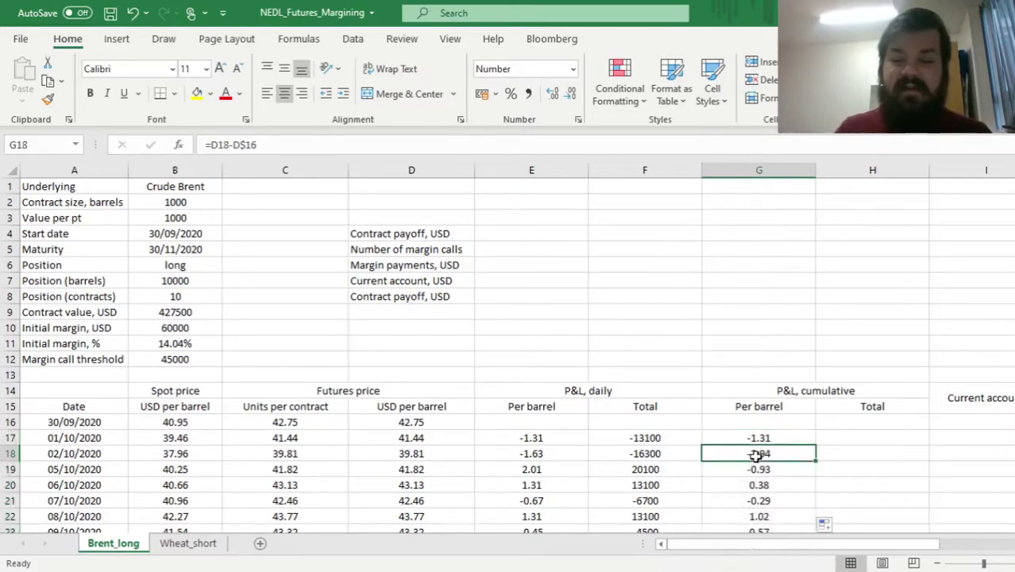
{"action": "left_click", "coordinate": [258, 139]}
{"action": "key", "text": "Escape"}
{"action": "left_click_drag", "start_coordinate": [528, 438], "coordinate": [537, 454]}
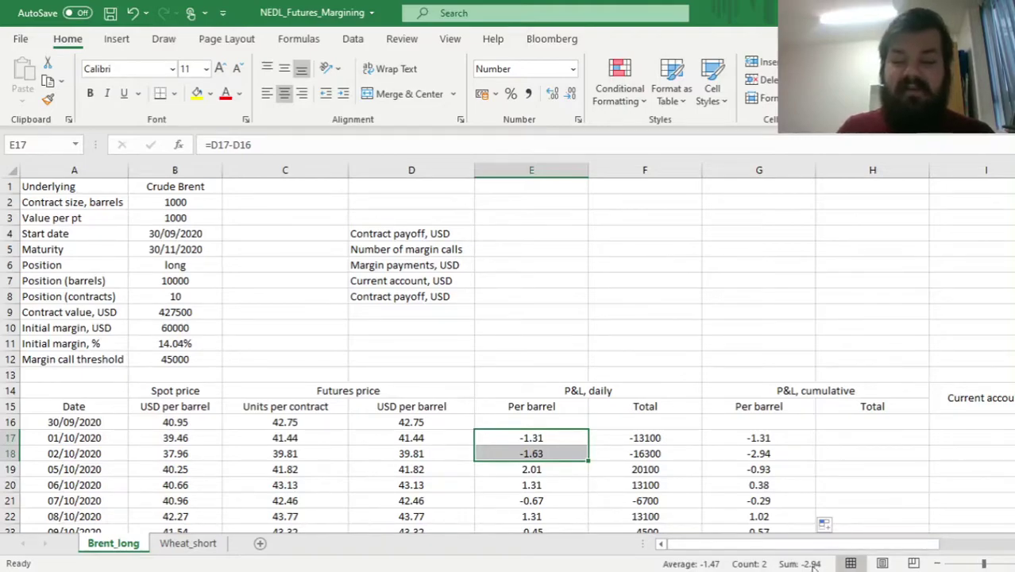
{"action": "left_click", "coordinate": [754, 449]}
Step: Calculate the cumulative total P&L in H17 with =G17*$B$7 and fill it down for all remaining dates
{"action": "left_click", "coordinate": [847, 439]}
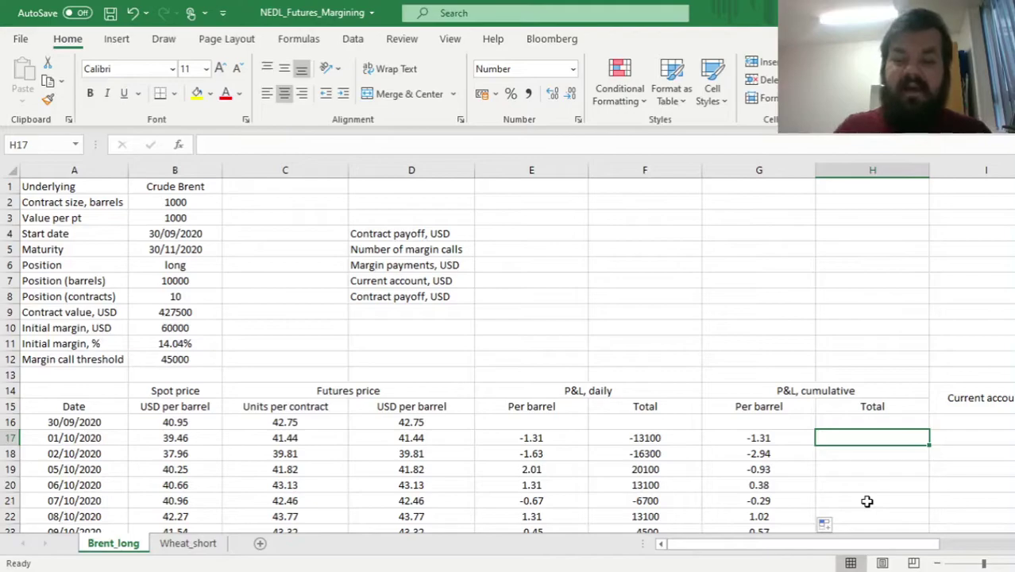
{"action": "type", "text": "="}
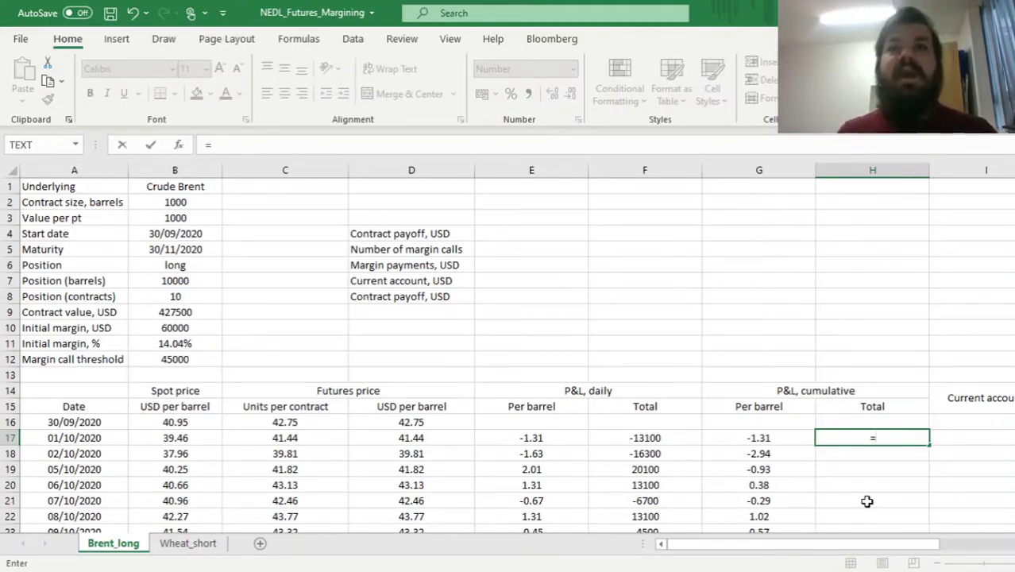
{"action": "key", "text": "Left"}
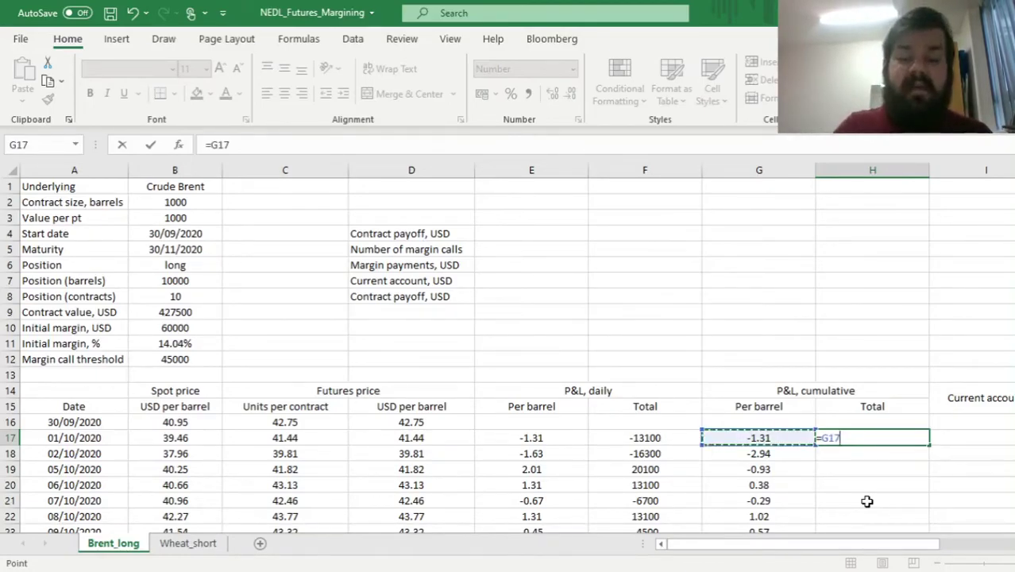
{"action": "type", "text": "*"}
{"action": "left_click", "coordinate": [170, 284]}
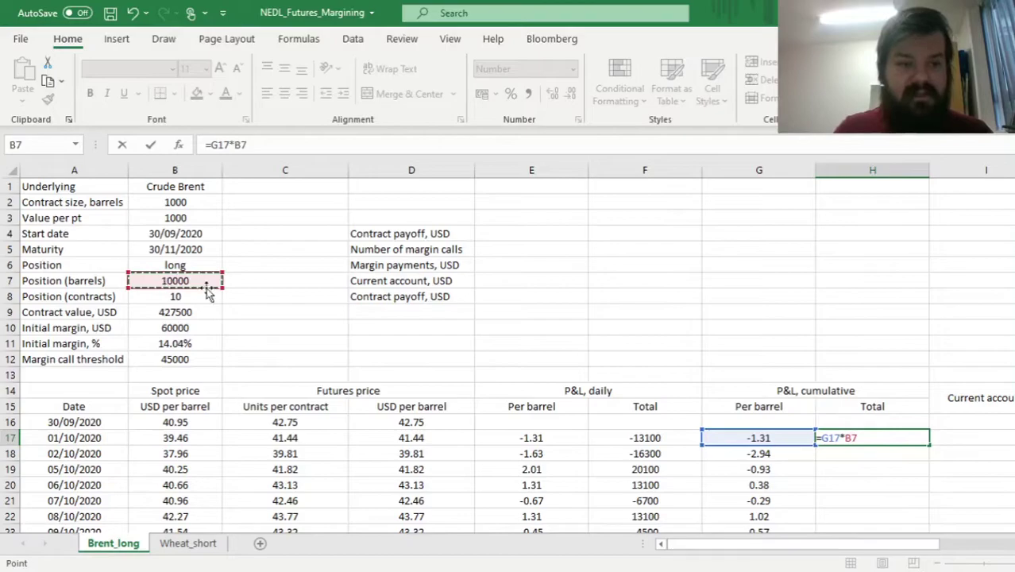
{"action": "left_click", "coordinate": [235, 144]}
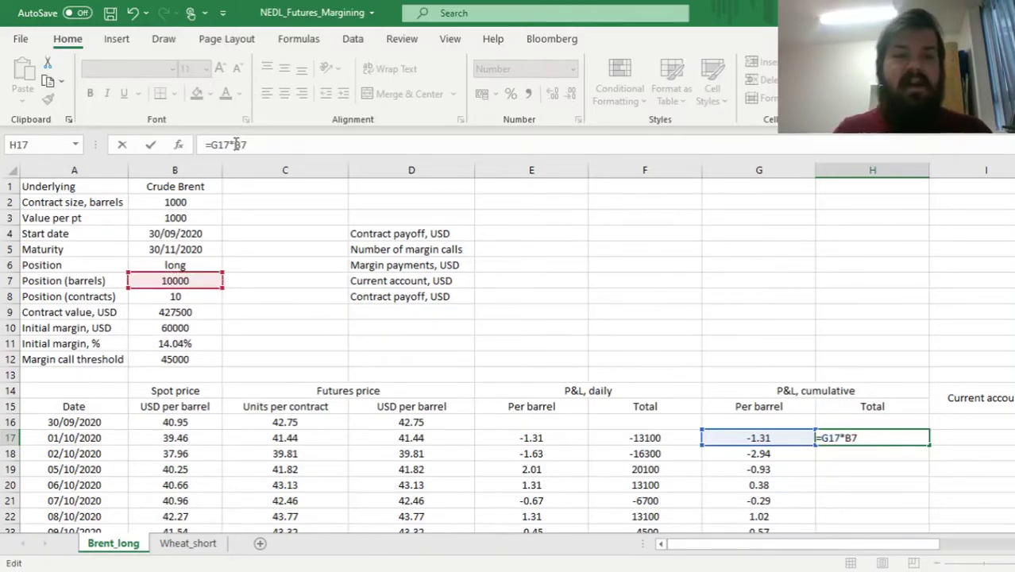
{"action": "type", "text": "$"}
{"action": "key", "text": "Right"}
{"action": "type", "text": "$"}
{"action": "key", "text": "Return"}
{"action": "key", "text": "Up"}
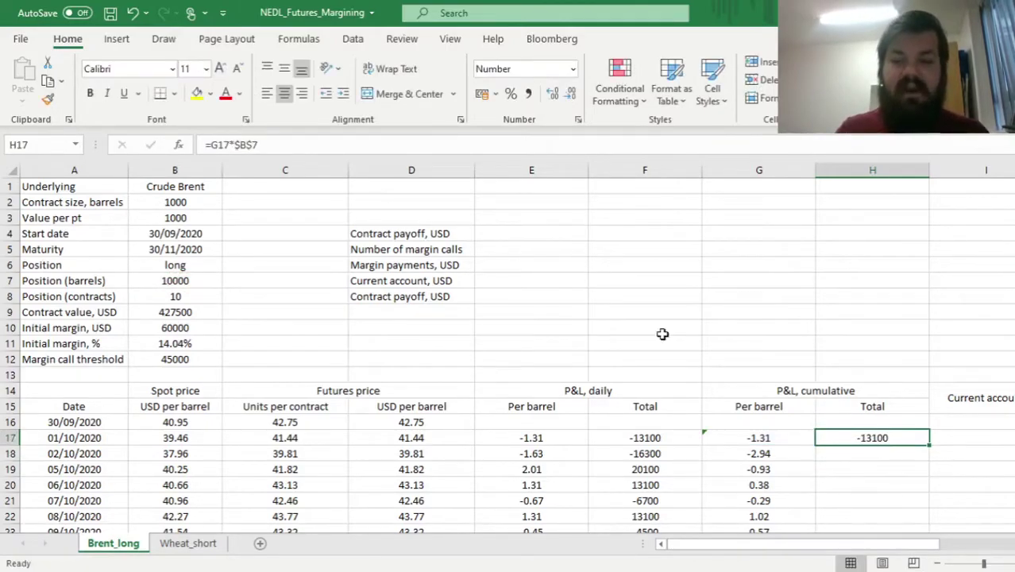
{"action": "double_click", "coordinate": [928, 447]}
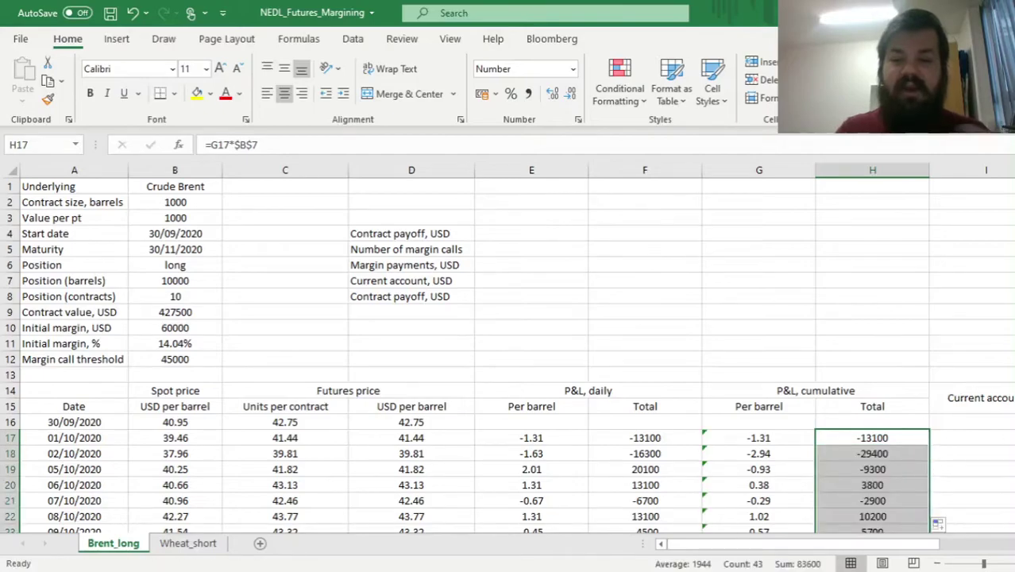
Step: Examine the cumulative total P&L at maturity and compare the first and last futures prices in USD per barrel
{"action": "left_click_drag", "start_coordinate": [862, 438], "coordinate": [553, 429]}
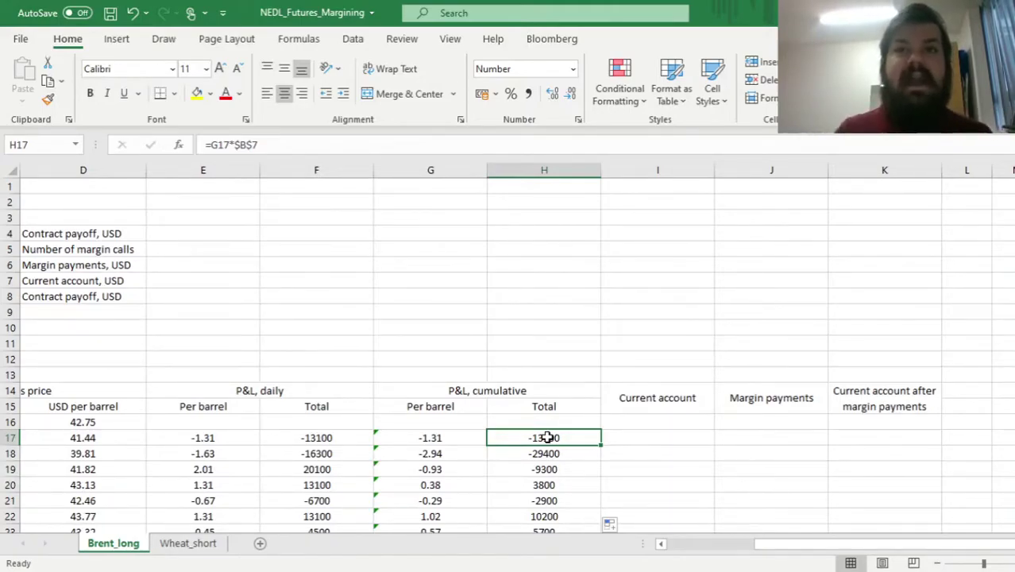
{"action": "key", "text": "ctrl+Down"}
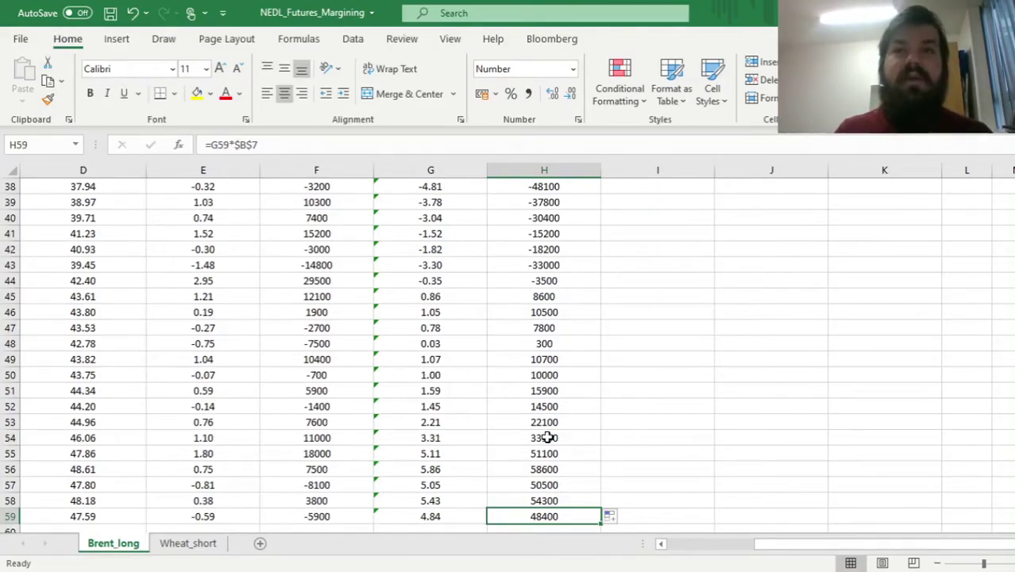
{"action": "key", "text": "Left"}
{"action": "key", "text": "Left"}
{"action": "key", "text": "Left"}
{"action": "key", "text": "Left"}
{"action": "key", "text": "Left"}
{"action": "key", "text": "Left"}
{"action": "key", "text": "Left"}
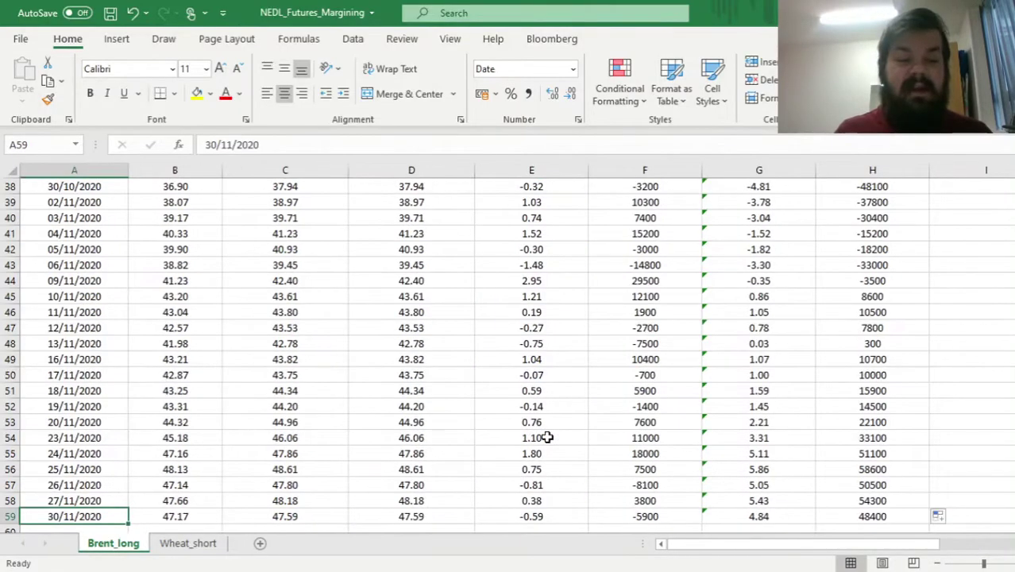
{"action": "key", "text": "Right"}
{"action": "key", "text": "Right"}
{"action": "key", "text": "Right"}
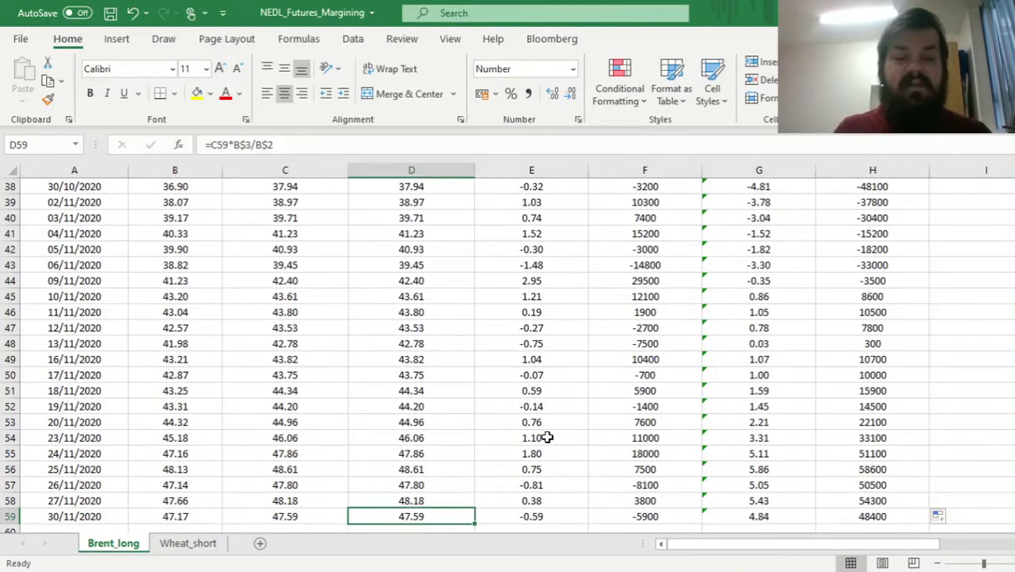
{"action": "key", "text": "ctrl+Up"}
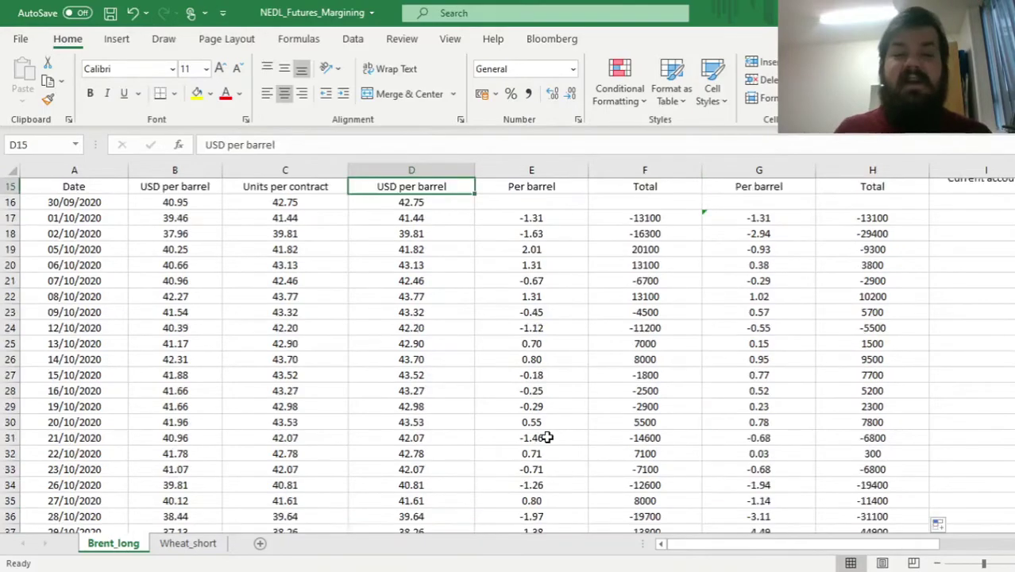
{"action": "key", "text": "Down"}
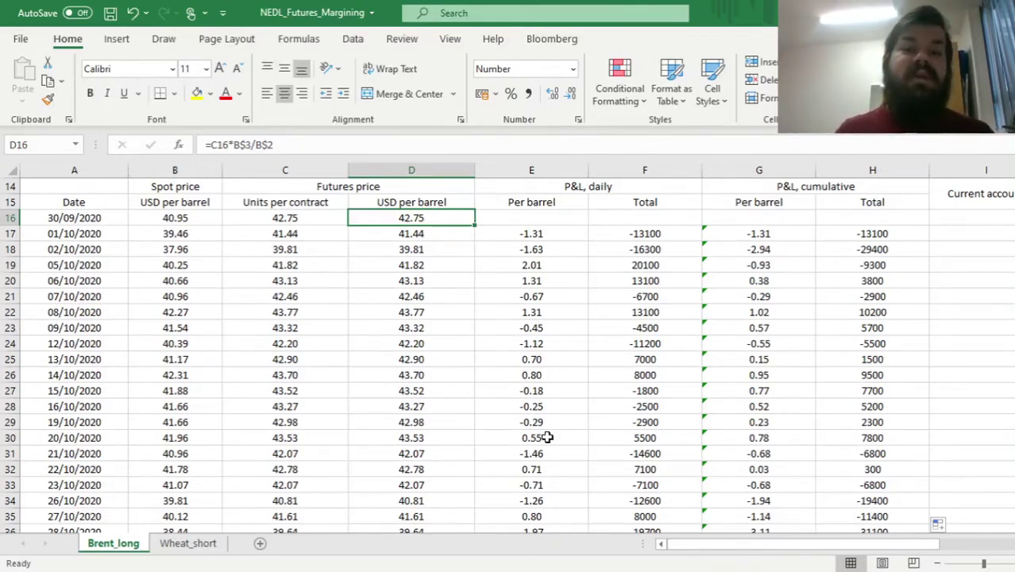
{"action": "key", "text": "ctrl+Down"}
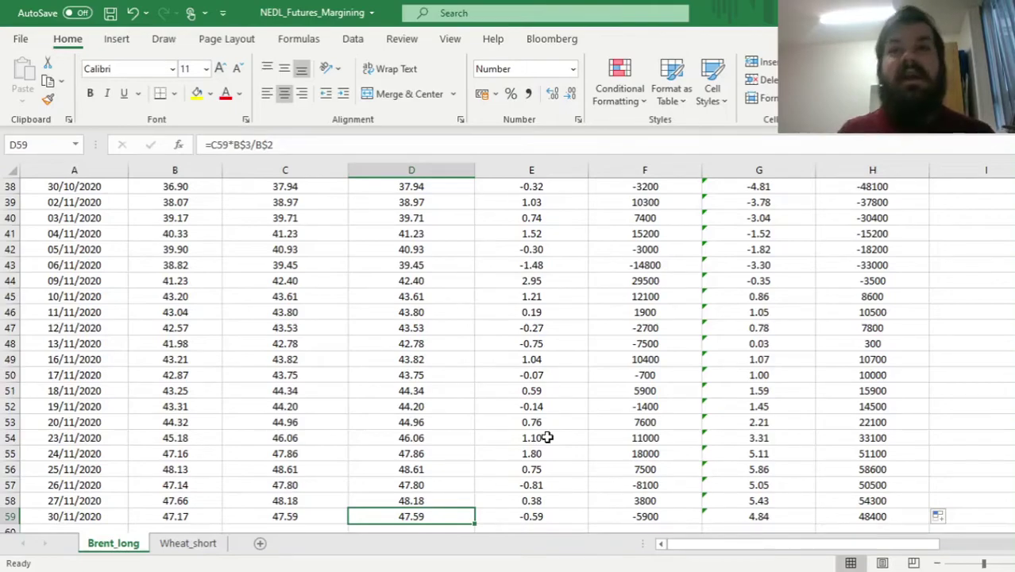
Step: Link the first contract payoff cell, E4, to the final cumulative total P&L with =H59
{"action": "key", "text": "ctrl+Up"}
{"action": "key", "text": "ctrl+Up"}
{"action": "key", "text": "Up"}
{"action": "key", "text": "ctrl+Up"}
{"action": "key", "text": "ctrl+Up"}
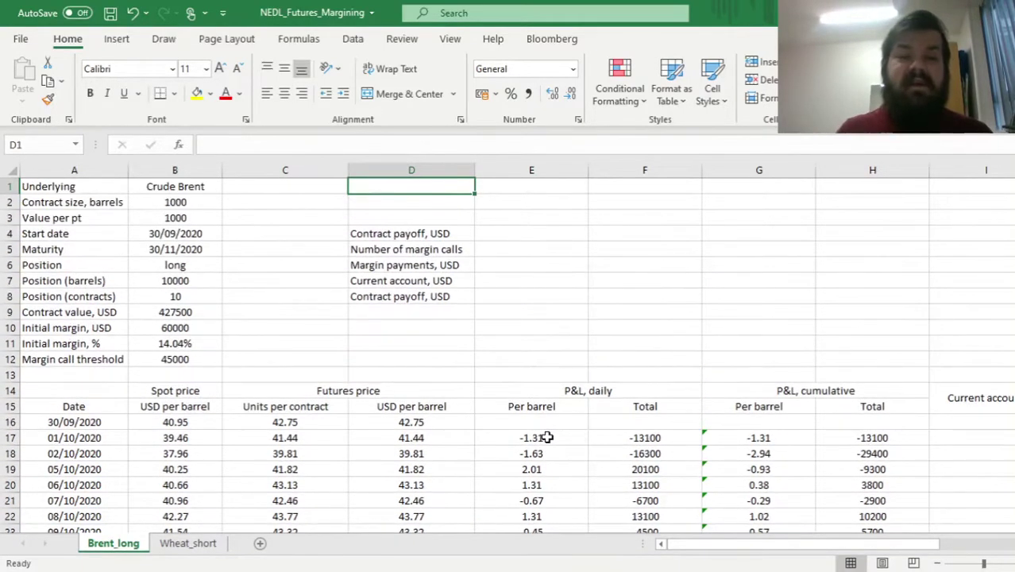
{"action": "key", "text": "Down"}
{"action": "key", "text": "Down"}
{"action": "key", "text": "Down"}
{"action": "key", "text": "Right"}
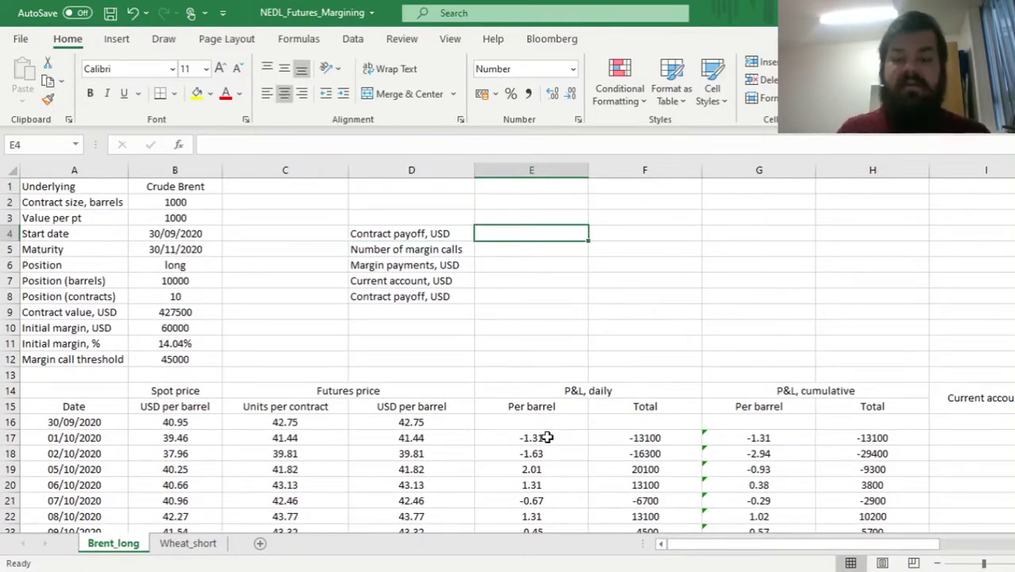
{"action": "type", "text": "="}
{"action": "left_click", "coordinate": [859, 441]}
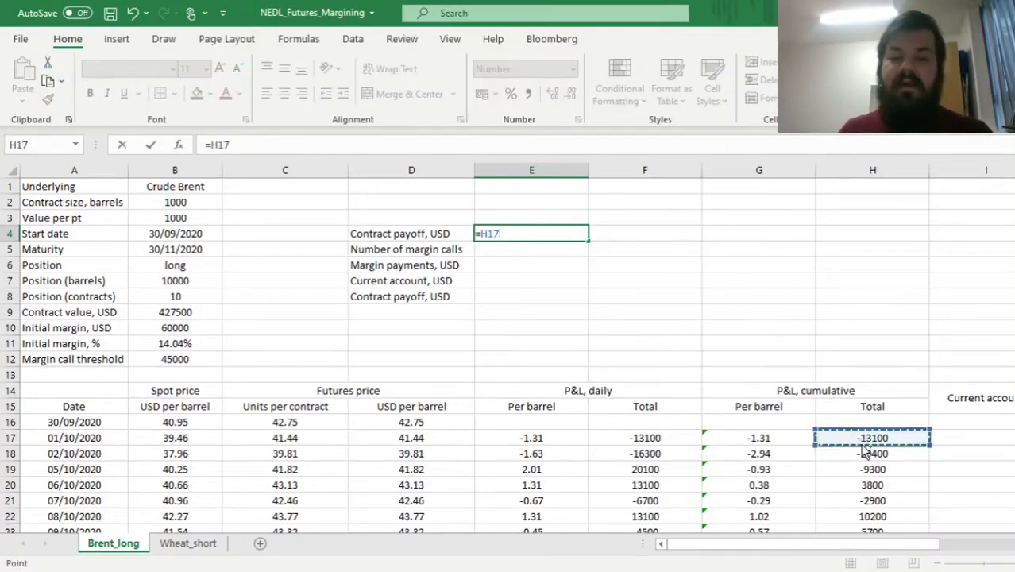
{"action": "key", "text": "ctrl+Down"}
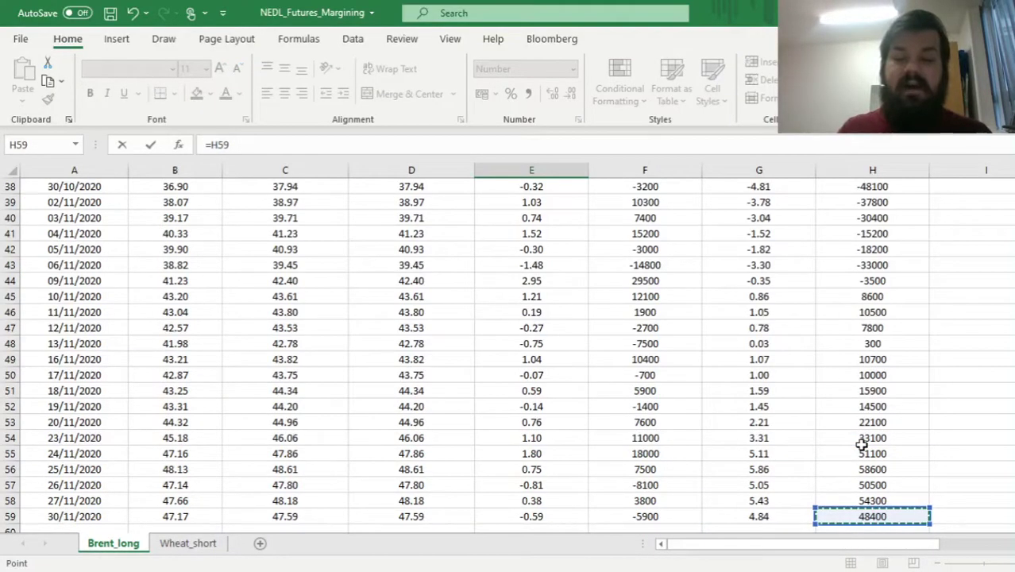
{"action": "key", "text": "Return"}
{"action": "key", "text": "Up"}
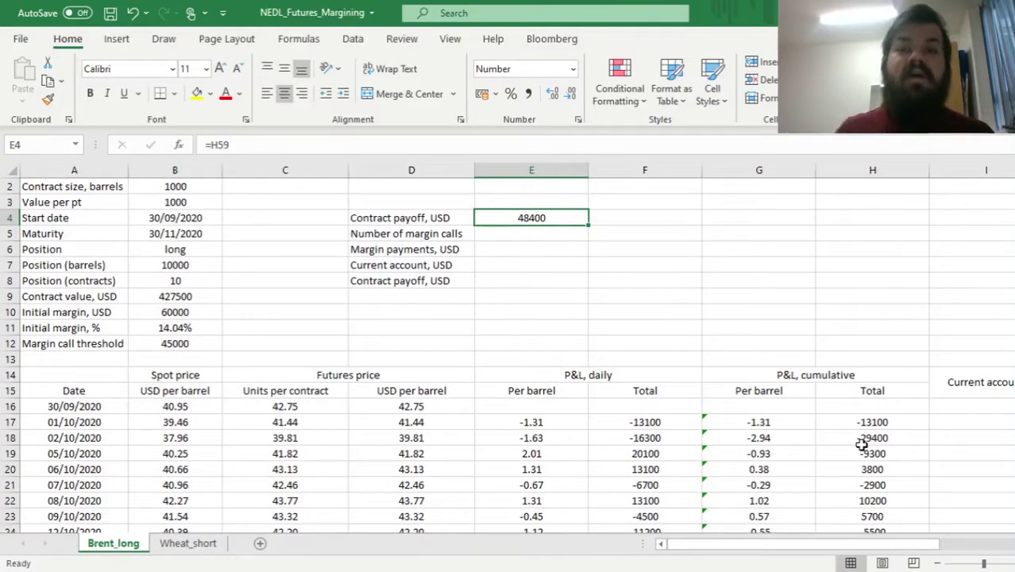
Step: Replace the first contract payoff formula in E4 with the futures price change times the barrel position, =(D59-D16)*B7
{"action": "type", "text": "=("}
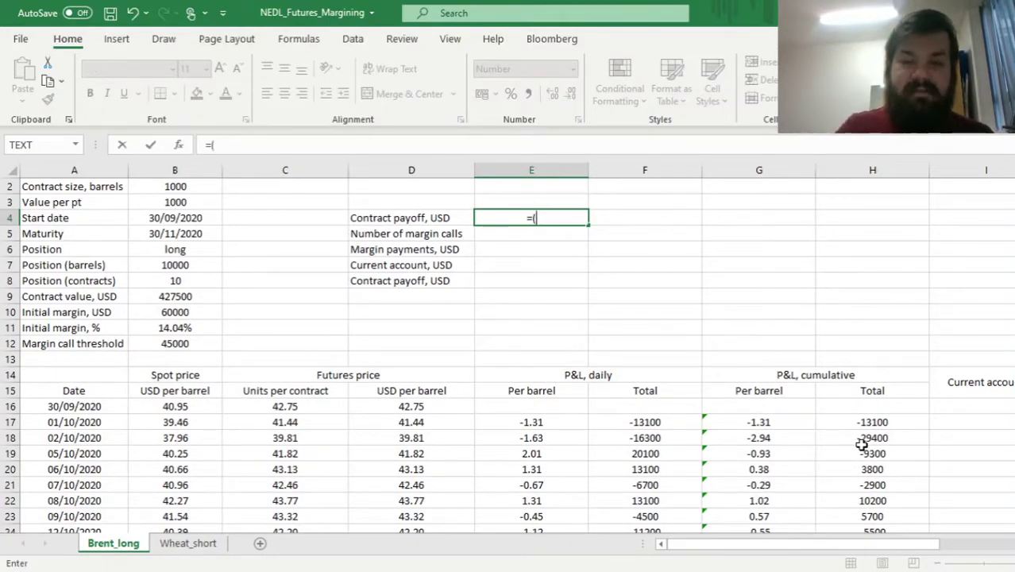
{"action": "left_click", "coordinate": [411, 406]}
{"action": "key", "text": "ctrl+Down"}
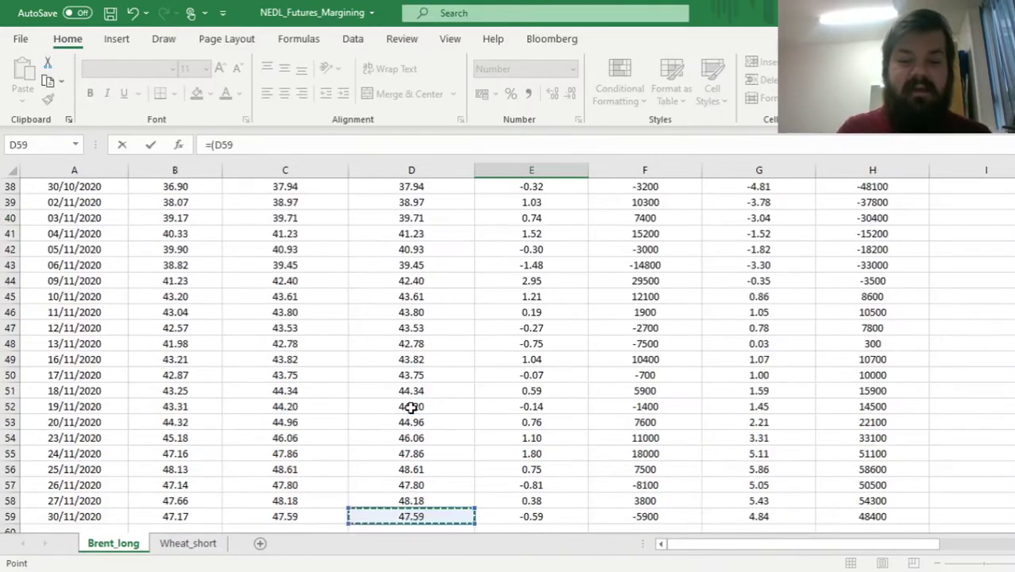
{"action": "type", "text": "-"}
{"action": "left_click", "coordinate": [381, 431]}
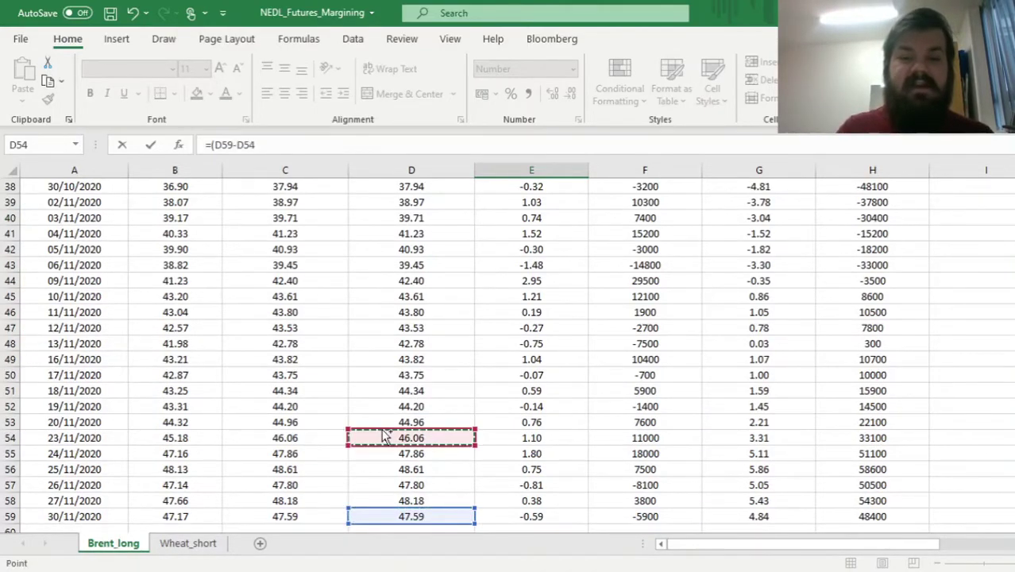
{"action": "key", "text": "ctrl+Up"}
{"action": "type", "text": ")"}
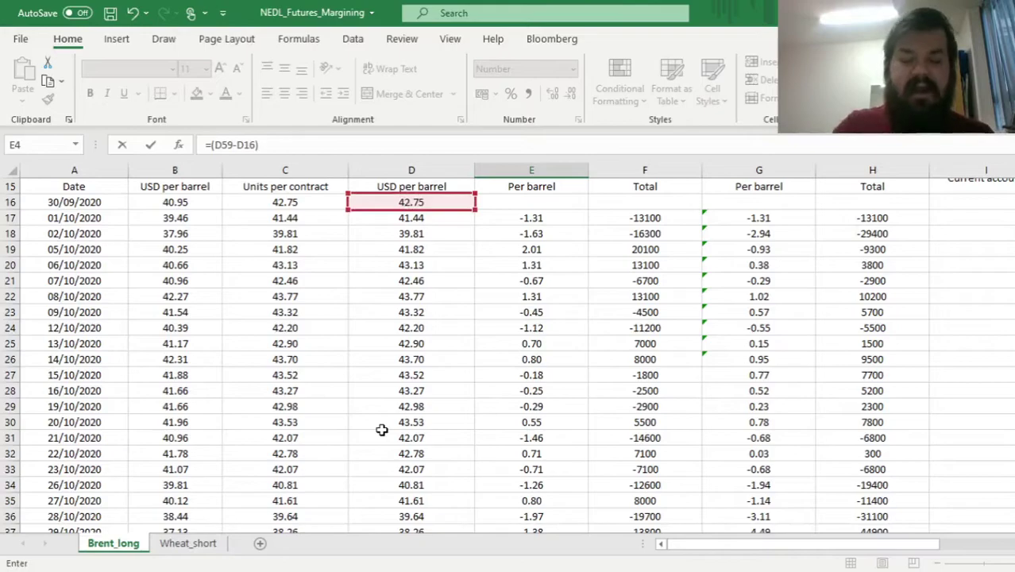
{"action": "left_click", "coordinate": [190, 269]}
{"action": "key", "text": "ctrl+Up"}
{"action": "key", "text": "ctrl+Up"}
{"action": "key", "text": "ctrl+Up"}
{"action": "key", "text": "ctrl+Up"}
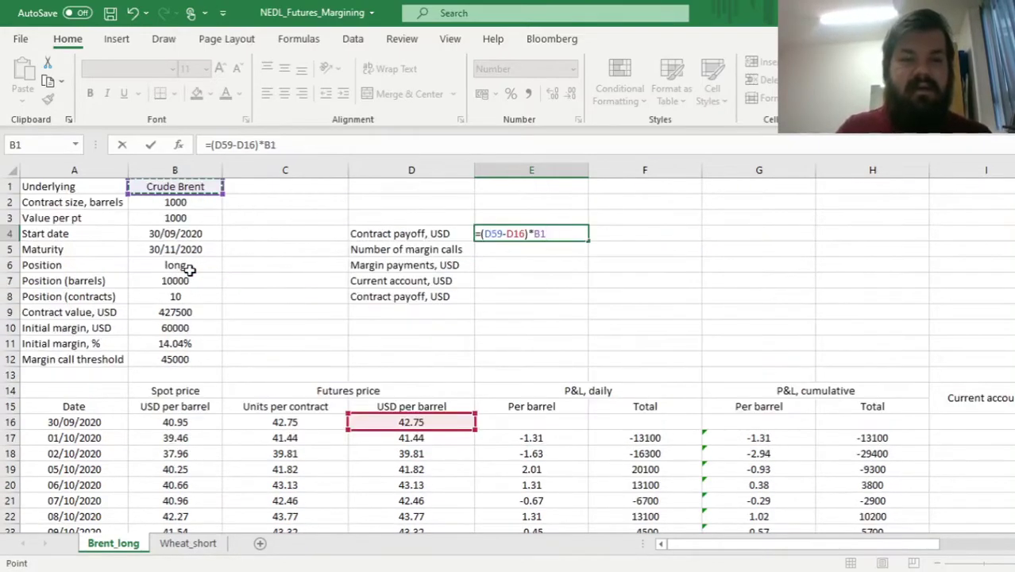
{"action": "left_click", "coordinate": [187, 278]}
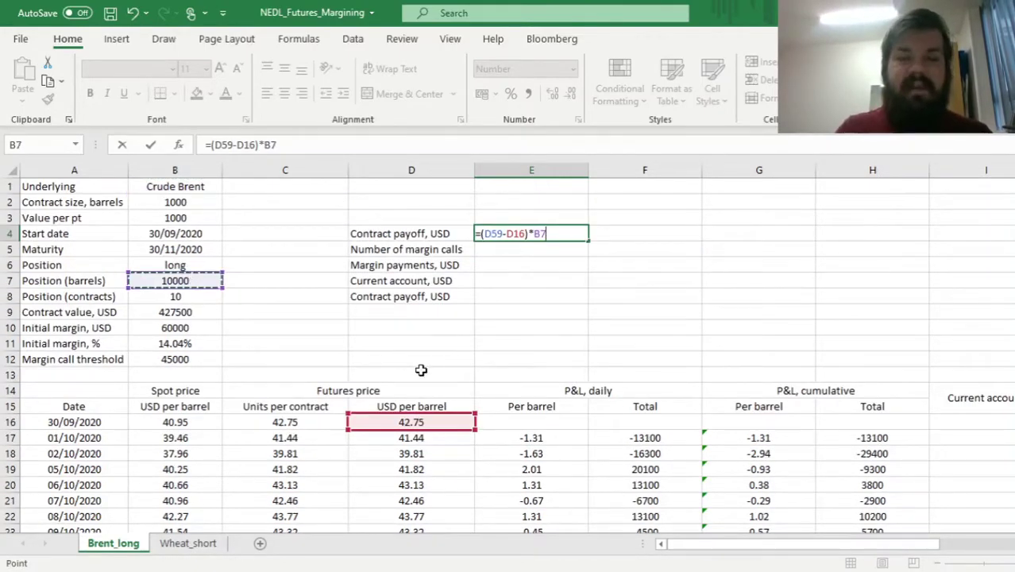
{"action": "key", "text": "Return"}
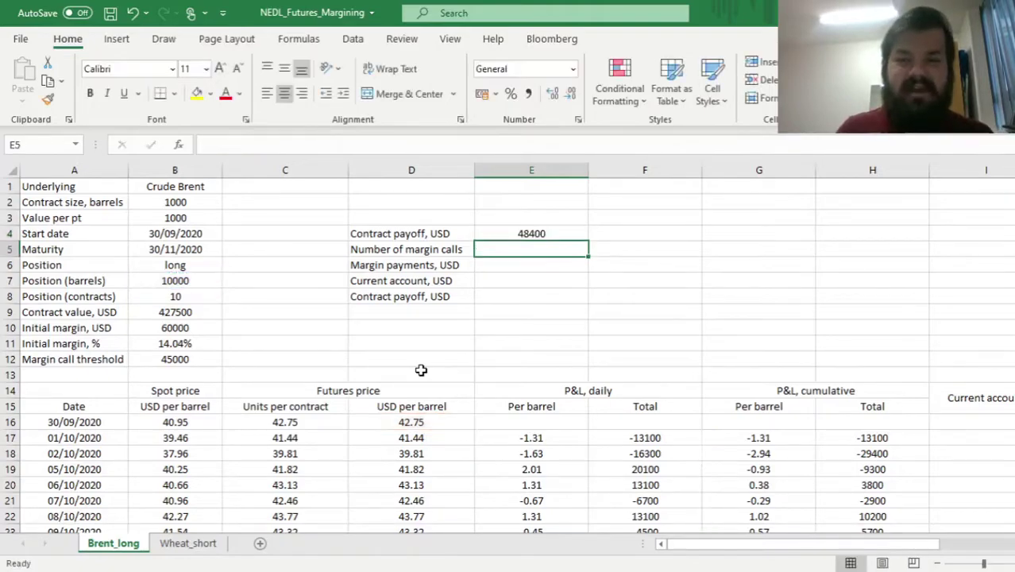
{"action": "key", "text": "Up"}
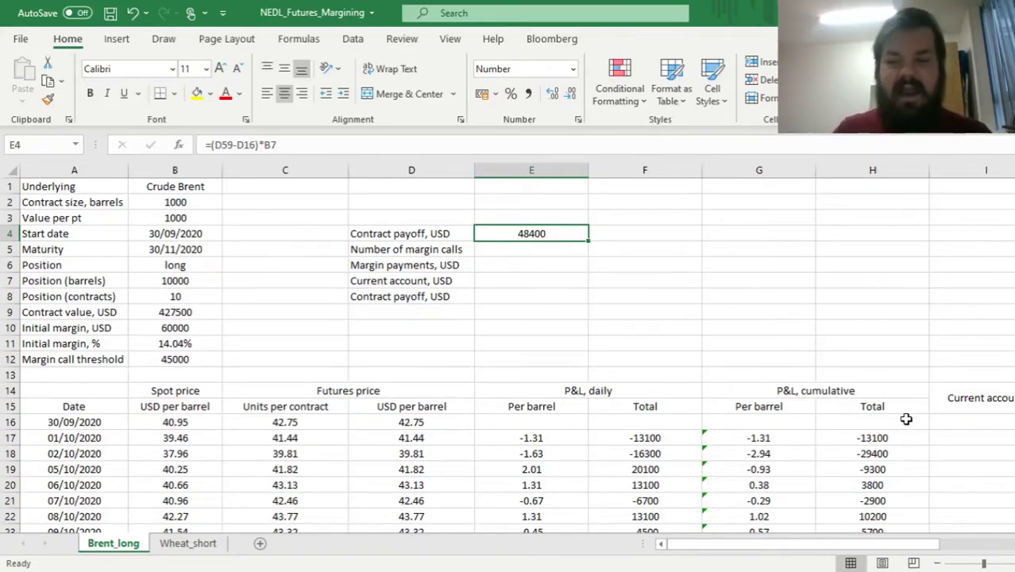
Step: Check the cumulative total P&L in H17 and H18 against the sum of the daily totals in F17:F18
{"action": "left_click", "coordinate": [850, 437]}
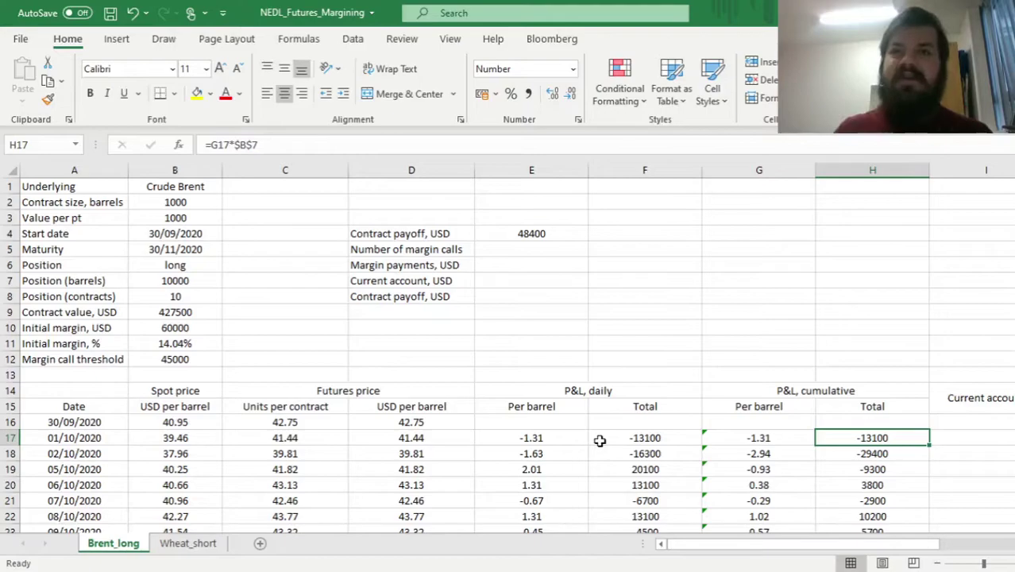
{"action": "left_click_drag", "start_coordinate": [599, 441], "coordinate": [331, 450]}
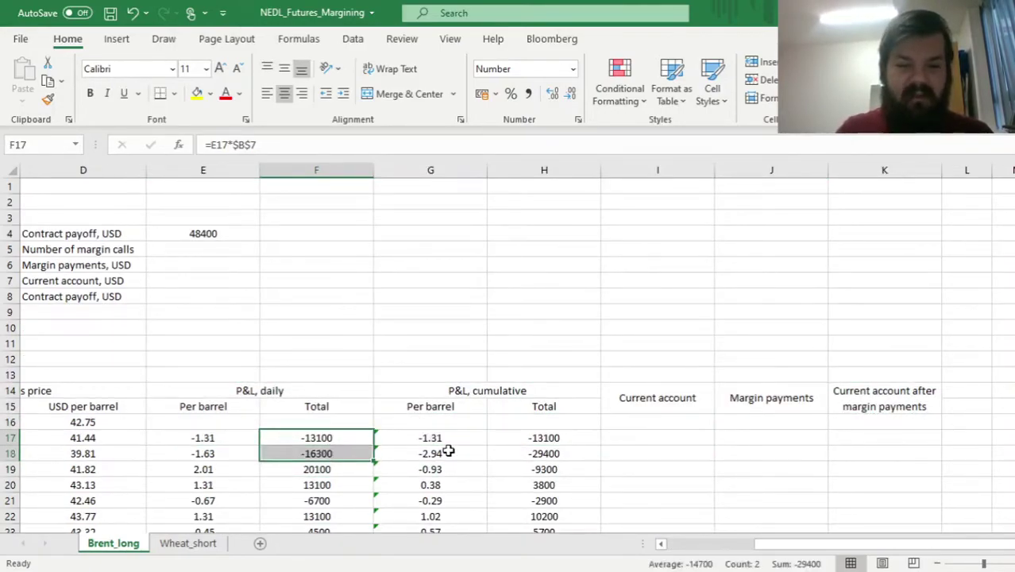
{"action": "left_click", "coordinate": [556, 438]}
{"action": "left_click_drag", "start_coordinate": [555, 437], "coordinate": [556, 451]}
{"action": "left_click", "coordinate": [556, 451]}
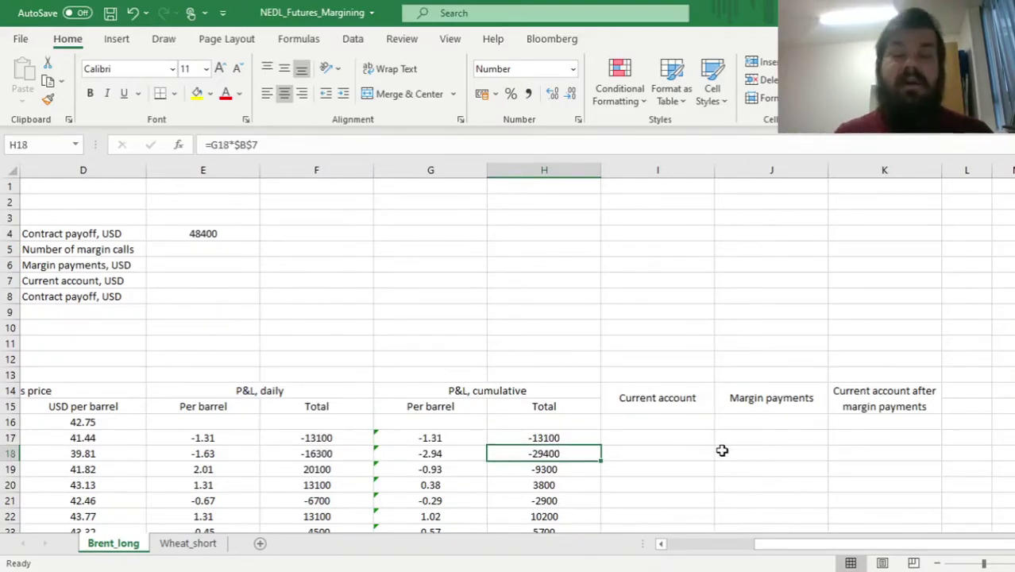
Step: Examine how the cumulative total P&L in column H develops from 02/10/2020 to 22/10/2020
{"action": "key", "text": "Down"}
{"action": "key", "text": "Down"}
{"action": "key", "text": "Down"}
{"action": "key", "text": "Down"}
{"action": "key", "text": "Down"}
{"action": "key", "text": "Down"}
{"action": "key", "text": "Down"}
{"action": "key", "text": "Down"}
{"action": "key", "text": "Down"}
{"action": "key", "text": "Down"}
{"action": "key", "text": "Down"}
{"action": "key", "text": "Down"}
{"action": "key", "text": "Down"}
{"action": "key", "text": "Down"}
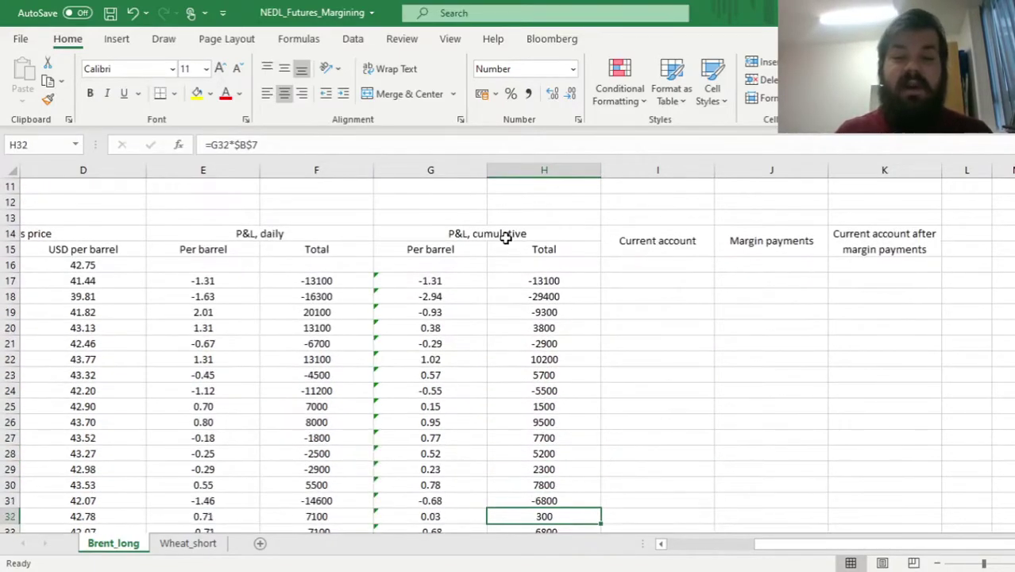
Step: Examine the 02/10/2020 row across spot price, futures price, P&L and the current account and margin payment columns
{"action": "left_click", "coordinate": [545, 294]}
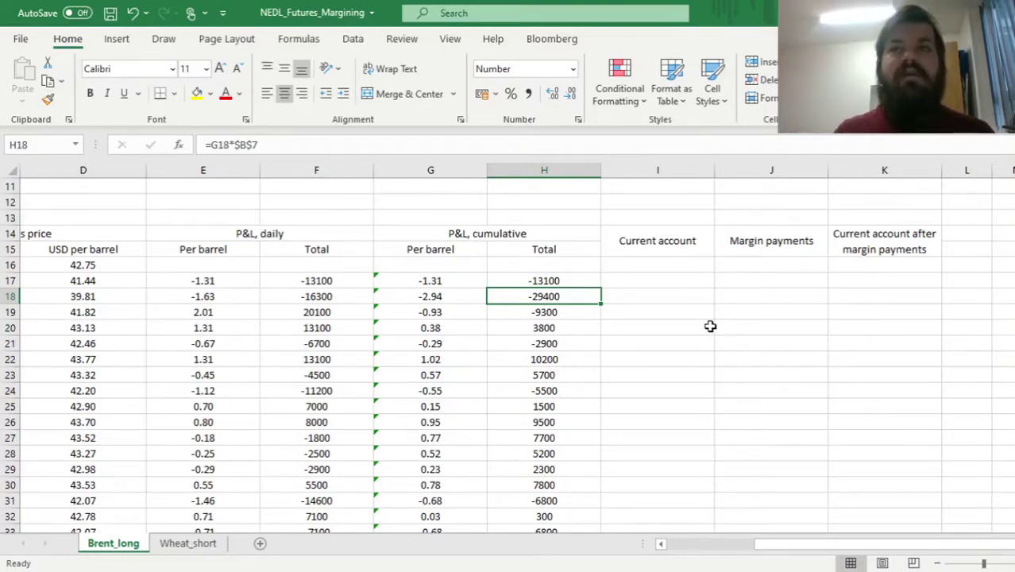
{"action": "key", "text": "Home"}
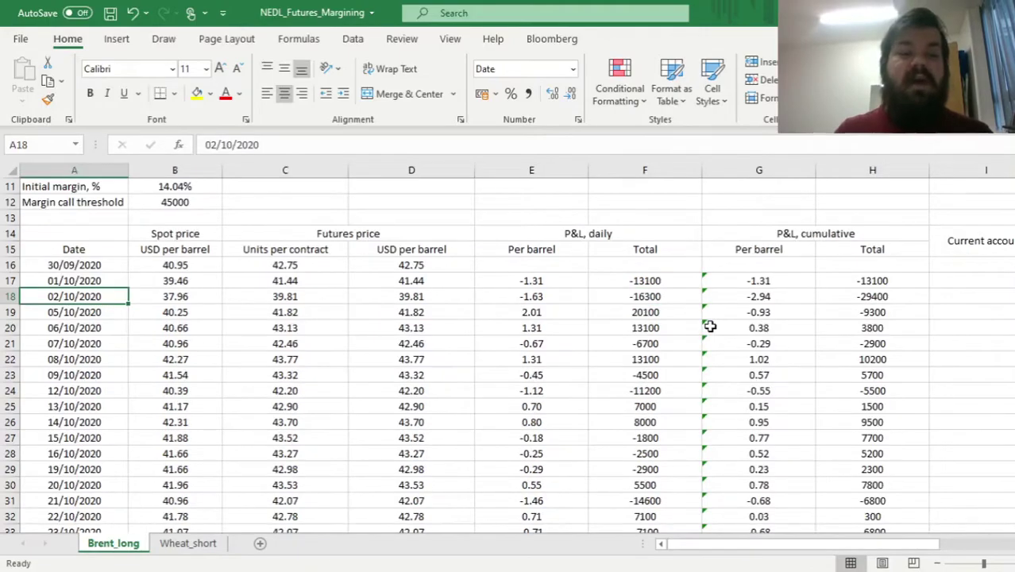
{"action": "key", "text": "Right"}
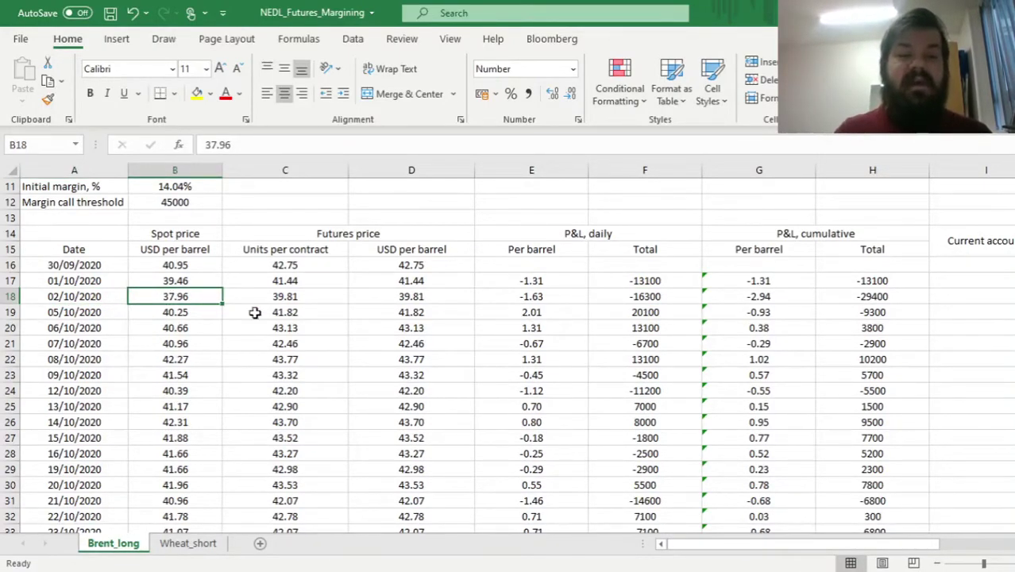
{"action": "left_click", "coordinate": [396, 295]}
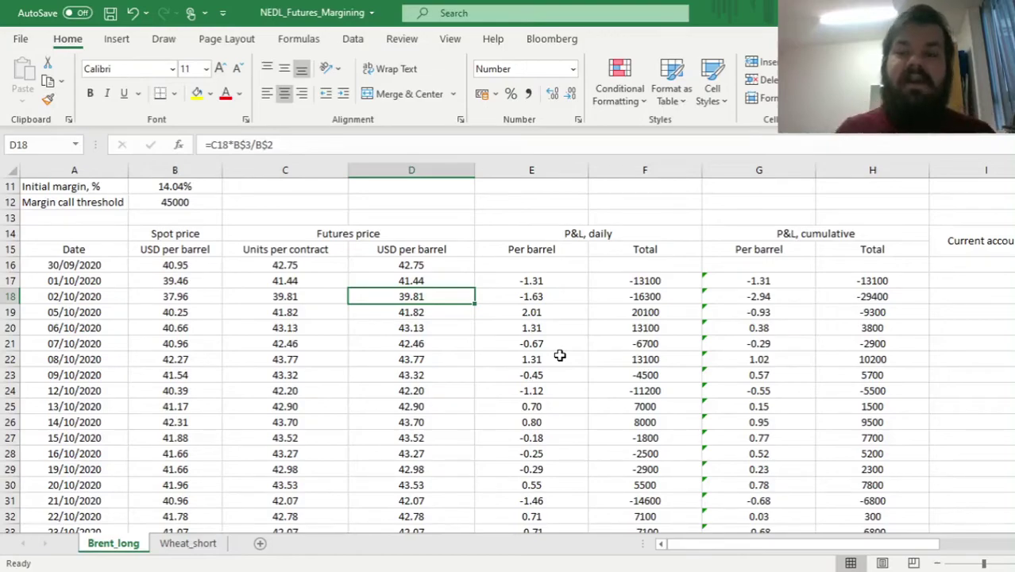
{"action": "key", "text": "Right"}
{"action": "key", "text": "Right"}
{"action": "key", "text": "Right"}
{"action": "key", "text": "Right"}
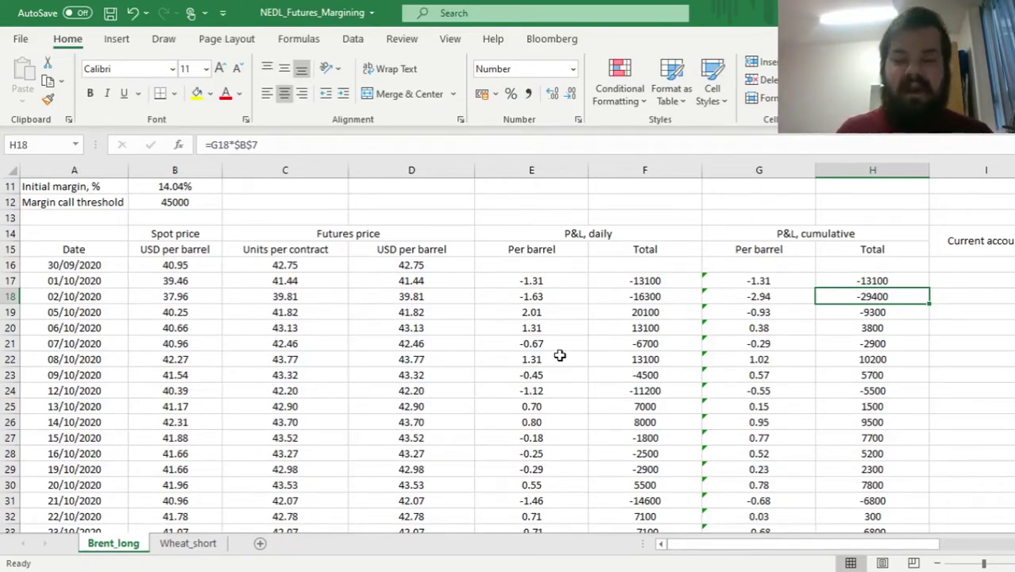
{"action": "key", "text": "Right"}
{"action": "key", "text": "Right"}
{"action": "key", "text": "Right"}
{"action": "key", "text": "Right"}
{"action": "key", "text": "Right"}
{"action": "key", "text": "Right"}
{"action": "key", "text": "Left"}
{"action": "key", "text": "Left"}
{"action": "key", "text": "Left"}
{"action": "key", "text": "Left"}
{"action": "key", "text": "Left"}
{"action": "key", "text": "Left"}
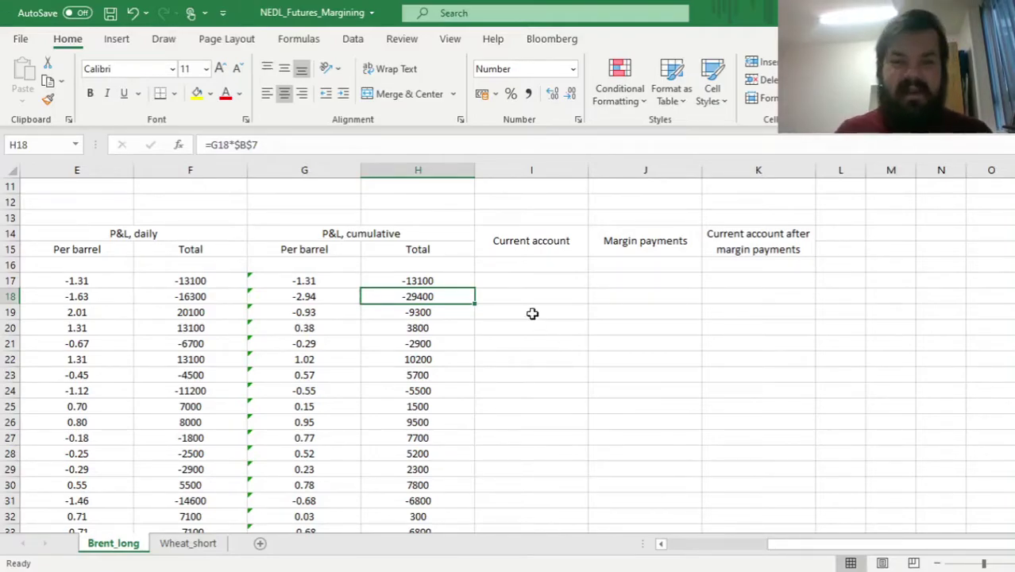
Step: Set the opening current account balance for 30/09/2020 in I16 to 0
{"action": "left_click", "coordinate": [530, 267]}
{"action": "key", "text": "Left"}
{"action": "key", "text": "Left"}
{"action": "key", "text": "Left"}
{"action": "key", "text": "Left"}
{"action": "key", "text": "Left"}
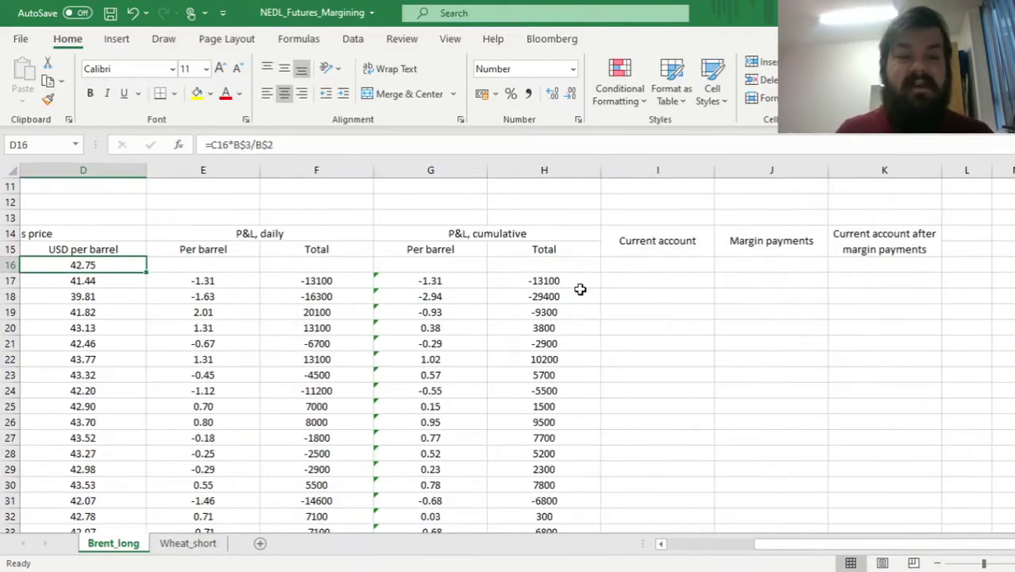
{"action": "key", "text": "Right"}
{"action": "key", "text": "Right"}
{"action": "key", "text": "Right"}
{"action": "key", "text": "Right"}
{"action": "key", "text": "Right"}
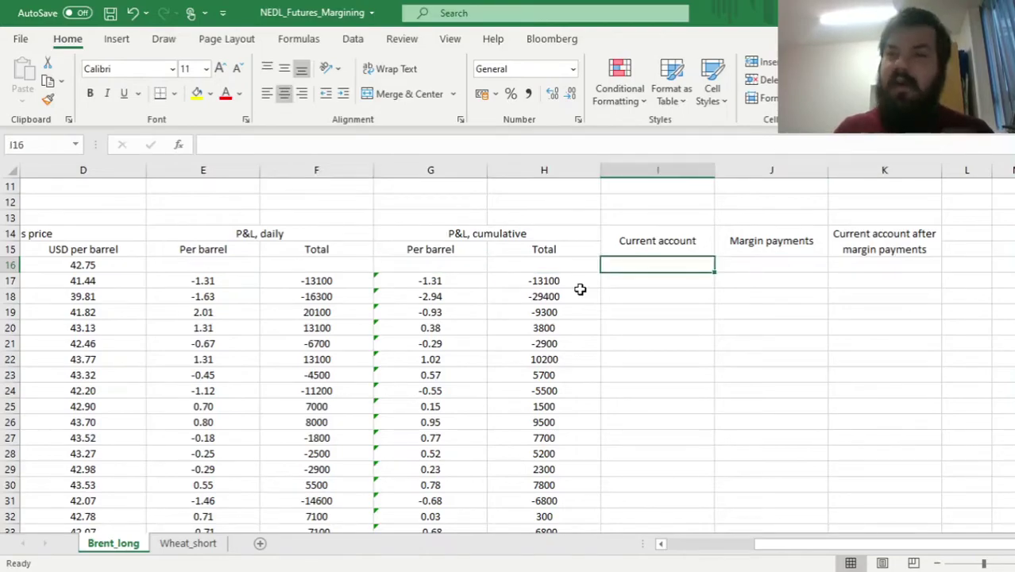
{"action": "type", "text": "0"}
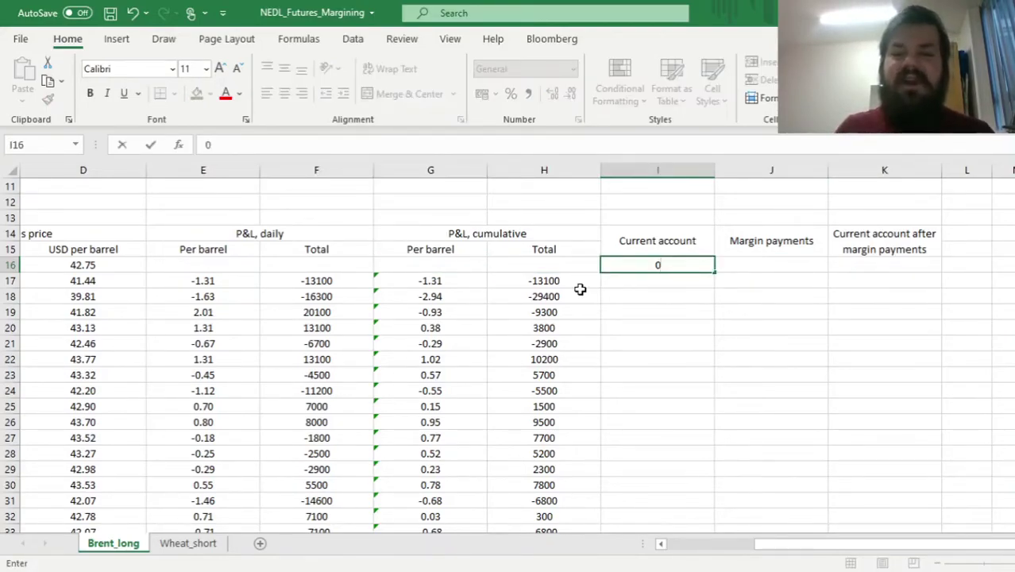
{"action": "key", "text": "ctrl+Return"}
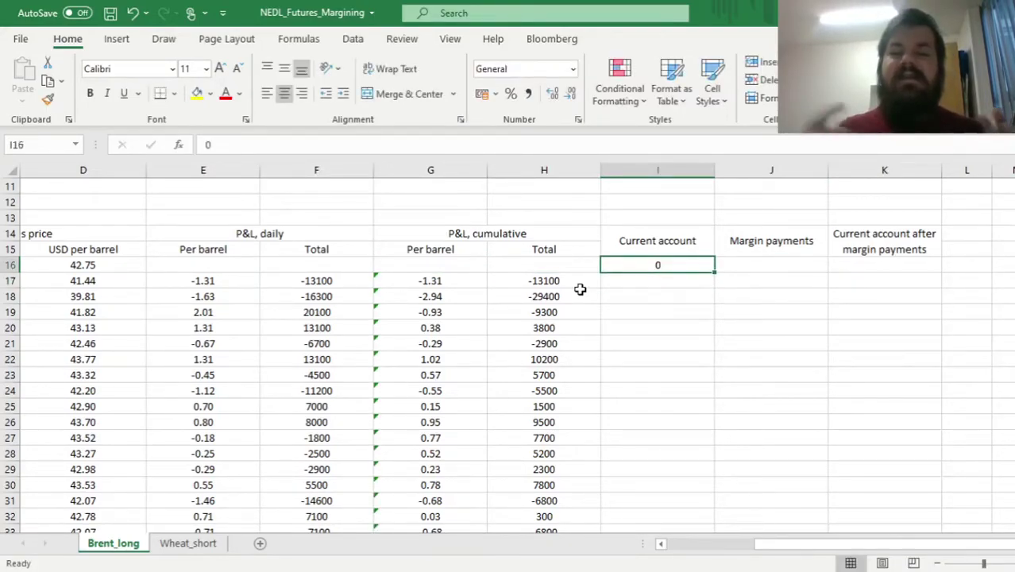
Step: Link the first margin payment in J16 to the initial margin in USD with =B10
{"action": "left_click", "coordinate": [414, 265]}
{"action": "key", "text": "Home"}
{"action": "key", "text": "Up"}
{"action": "left_click_drag", "start_coordinate": [264, 237], "coordinate": [270, 264]}
{"action": "left_click", "coordinate": [176, 202]}
{"action": "left_click", "coordinate": [858, 297]}
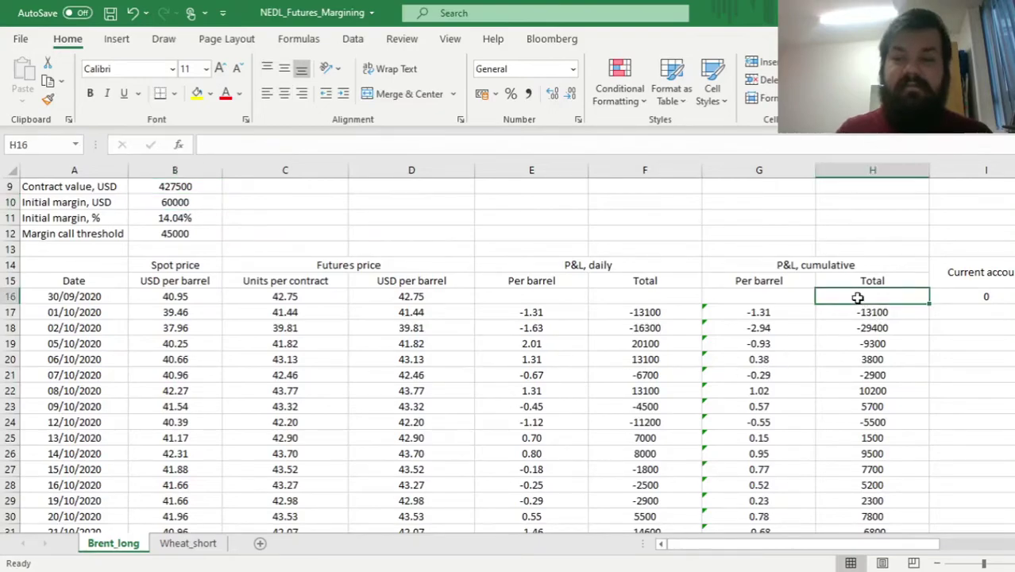
{"action": "key", "text": "Right"}
{"action": "key", "text": "Right"}
{"action": "key", "text": "Right"}
{"action": "key", "text": "Left"}
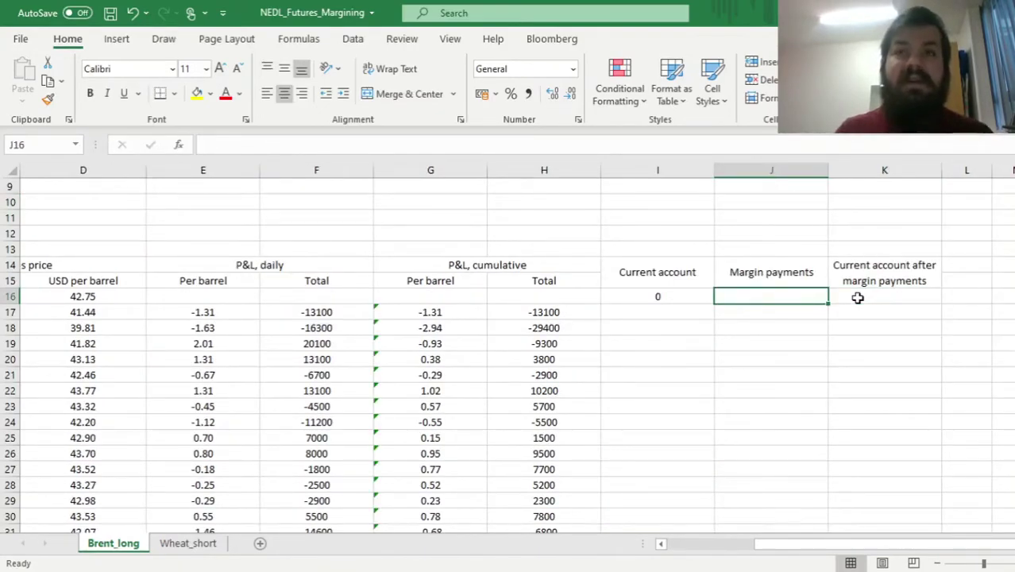
{"action": "type", "text": "="}
{"action": "left_click", "coordinate": [741, 208]}
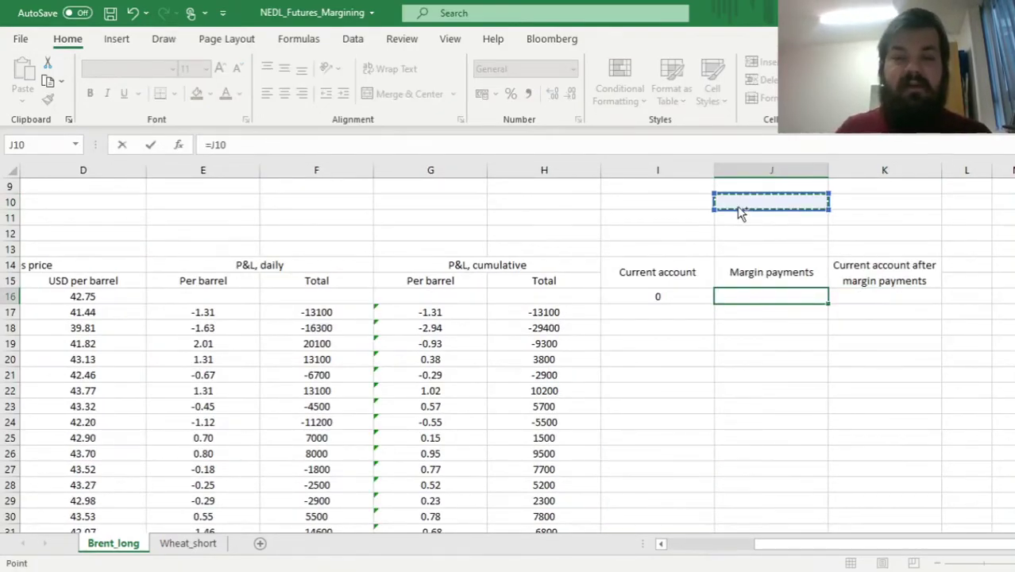
{"action": "key", "text": "ctrl+Left"}
{"action": "key", "text": "Return"}
{"action": "key", "text": "Right"}
{"action": "key", "text": "Right"}
{"action": "key", "text": "Right"}
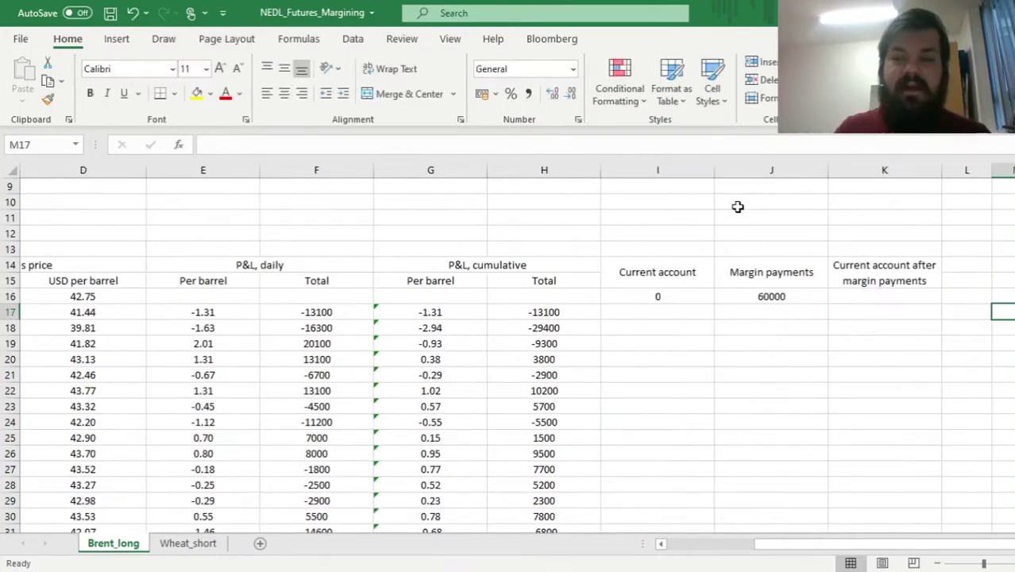
Step: Calculate the opening current account after margin payments in K16 with =I16+J16
{"action": "left_click", "coordinate": [754, 299]}
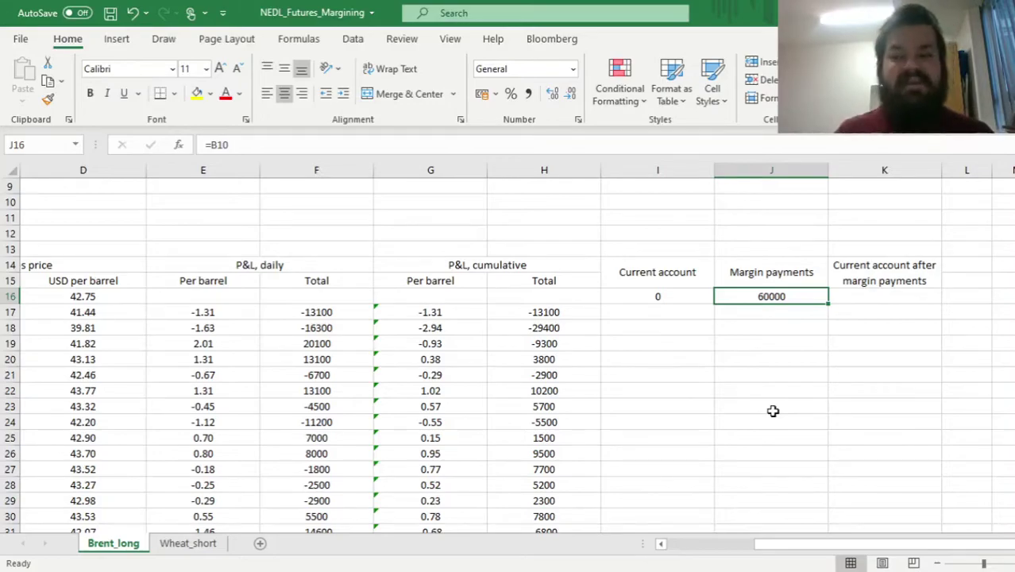
{"action": "key", "text": "Right"}
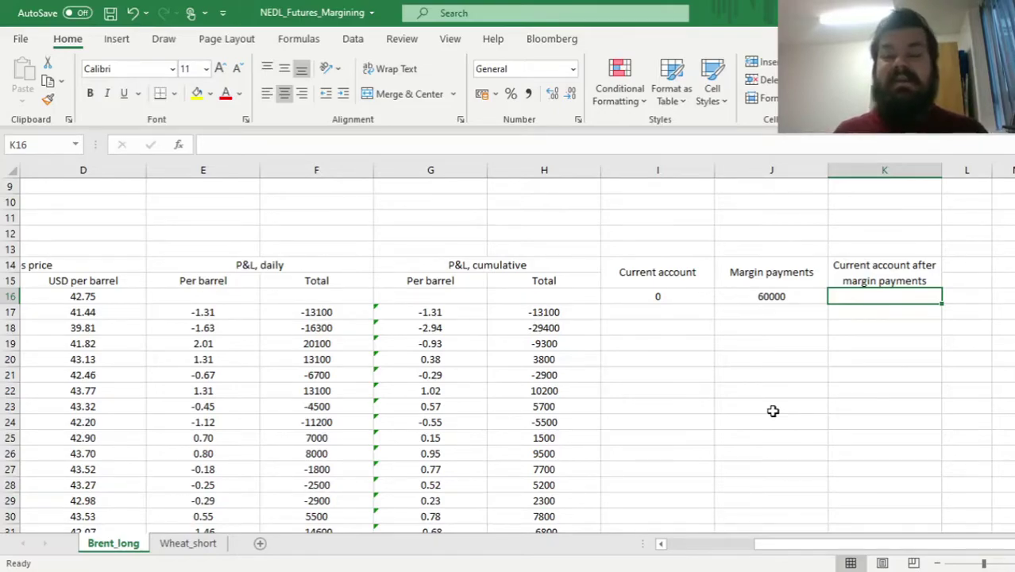
{"action": "type", "text": "="}
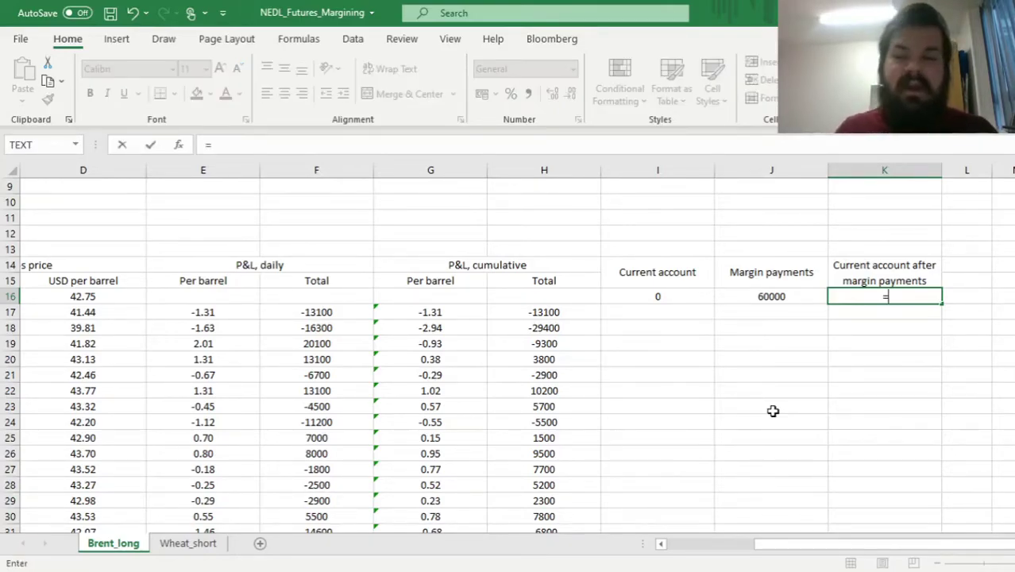
{"action": "key", "text": "Left"}
{"action": "key", "text": "Left"}
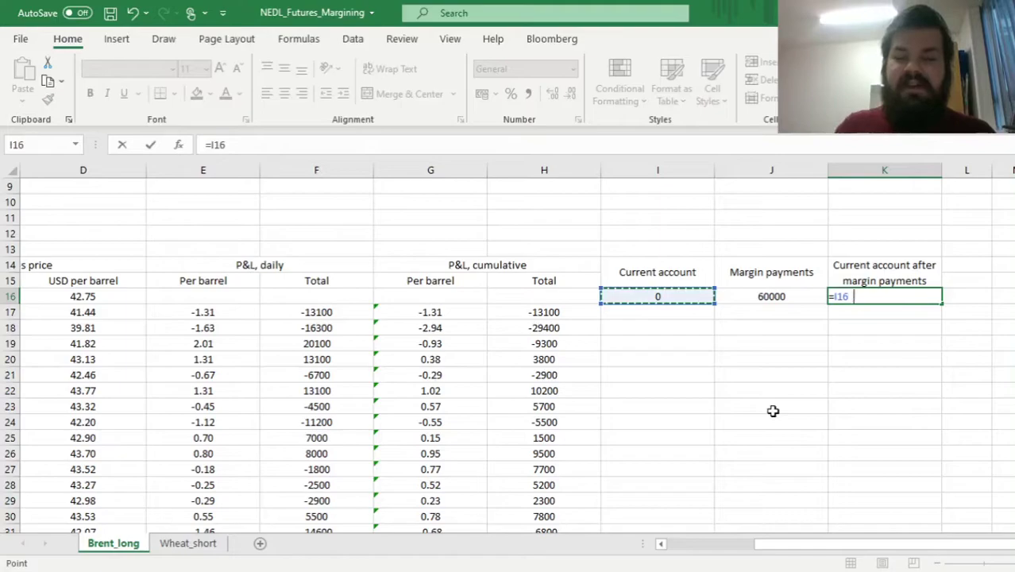
{"action": "type", "text": "+"}
{"action": "key", "text": "Left"}
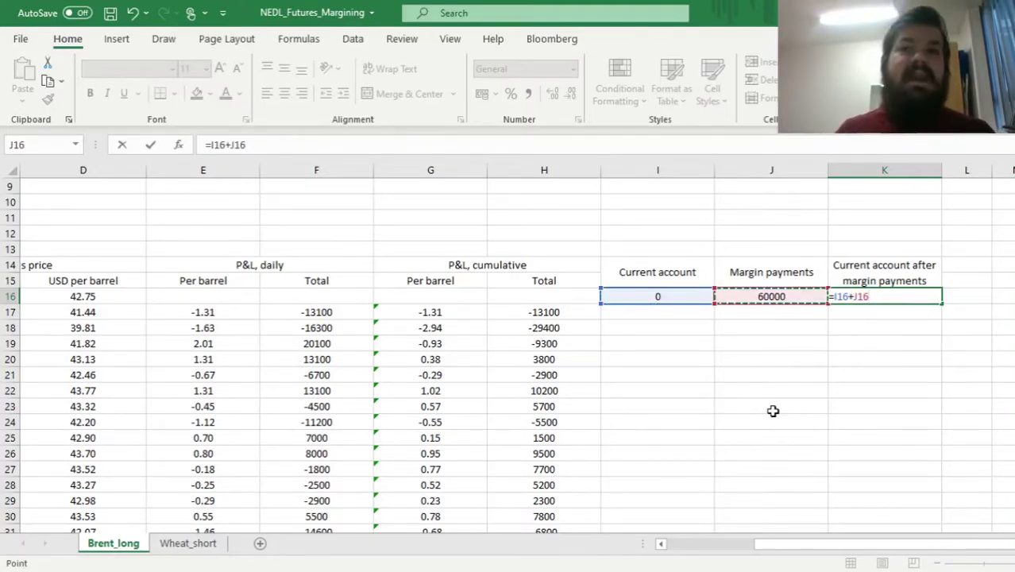
{"action": "key", "text": "Return"}
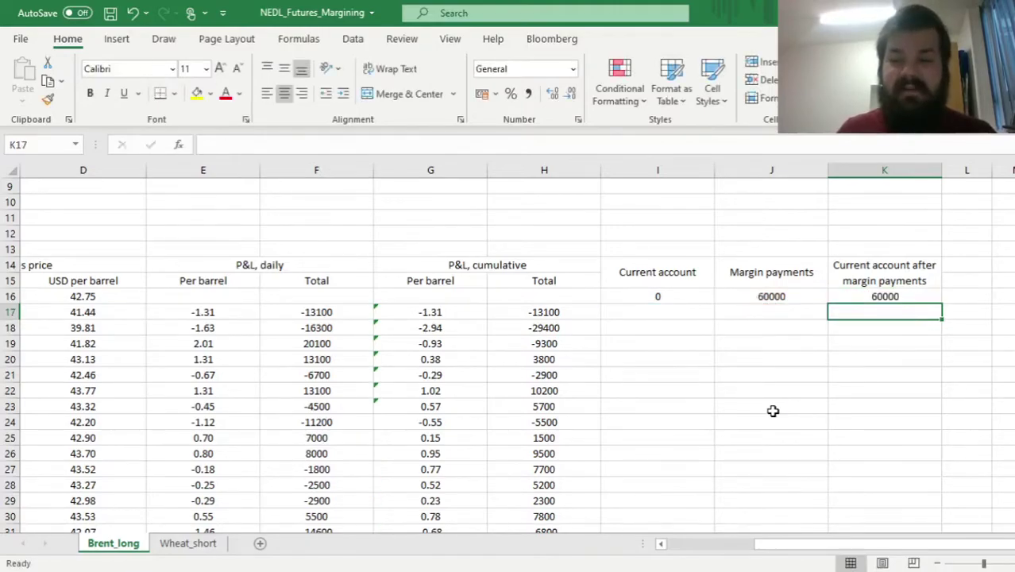
Step: Calculate the 01/10/2020 current account in I17 by adding the daily total P&L to the previous after-payment balance with =K16+F17
{"action": "key", "text": "Left"}
{"action": "key", "text": "Left"}
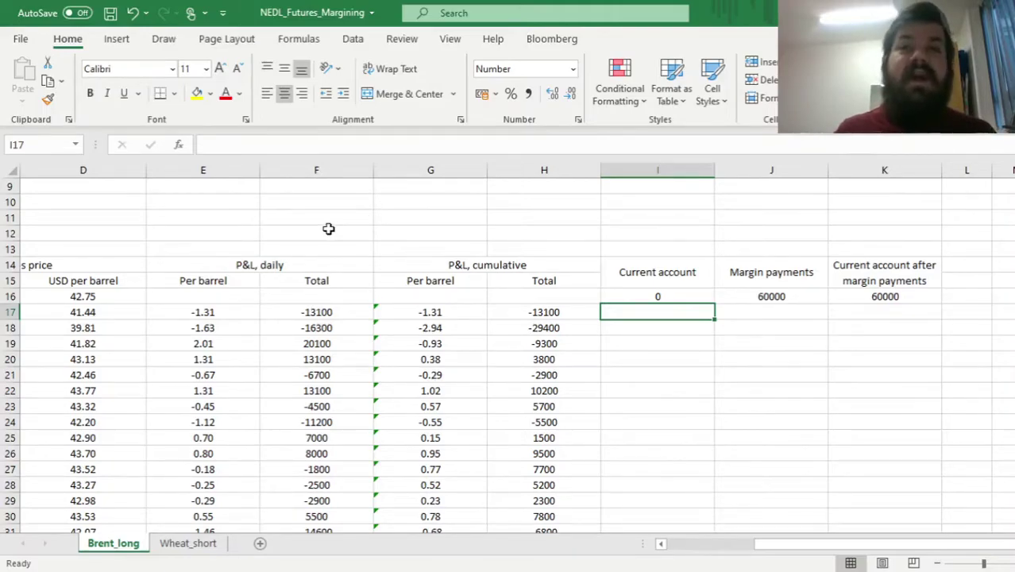
{"action": "type", "text": "="}
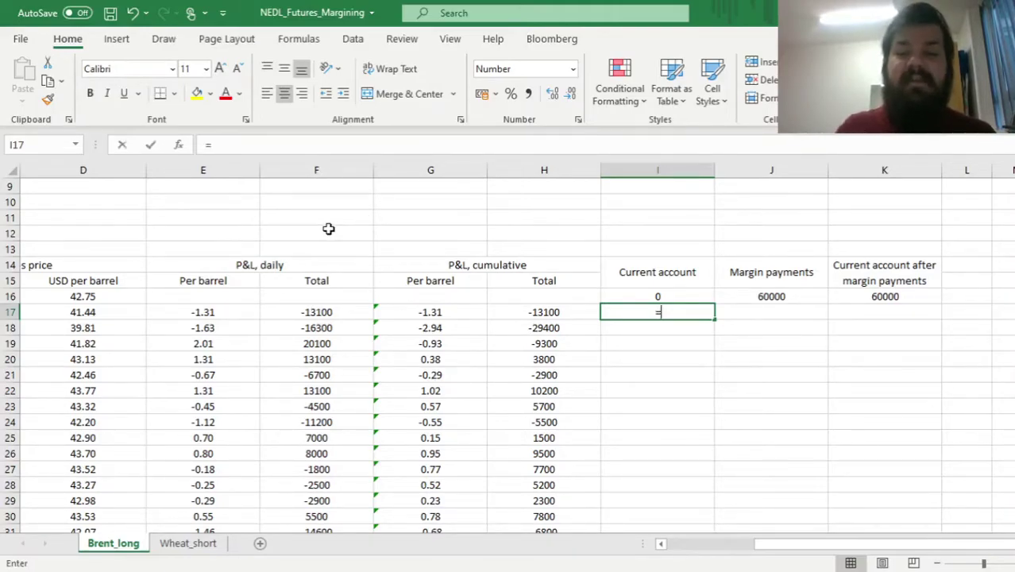
{"action": "key", "text": "Right"}
{"action": "key", "text": "Right"}
{"action": "key", "text": "Up"}
{"action": "type", "text": "+"}
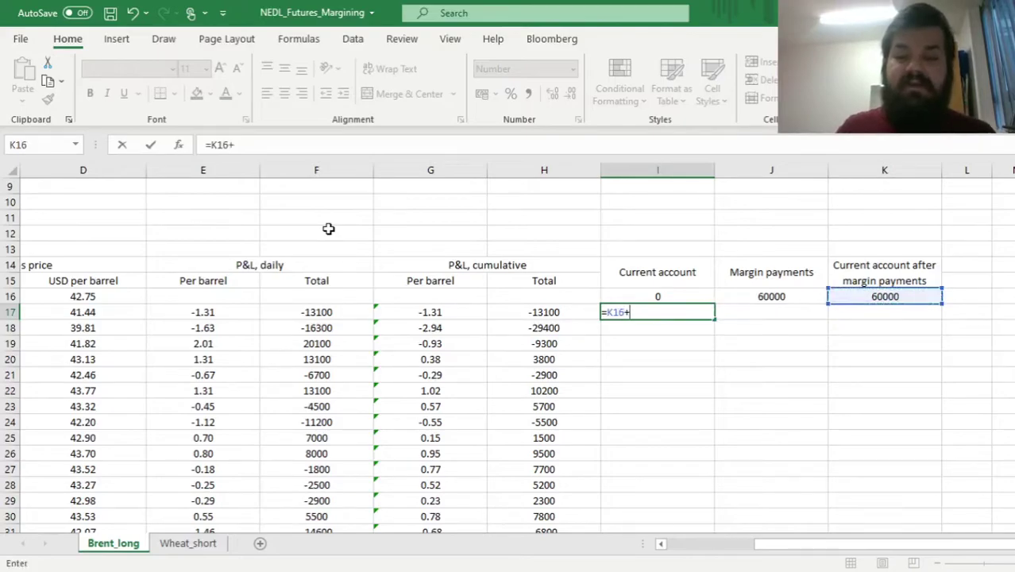
{"action": "key", "text": "Left"}
{"action": "key", "text": "Left"}
{"action": "key", "text": "Left"}
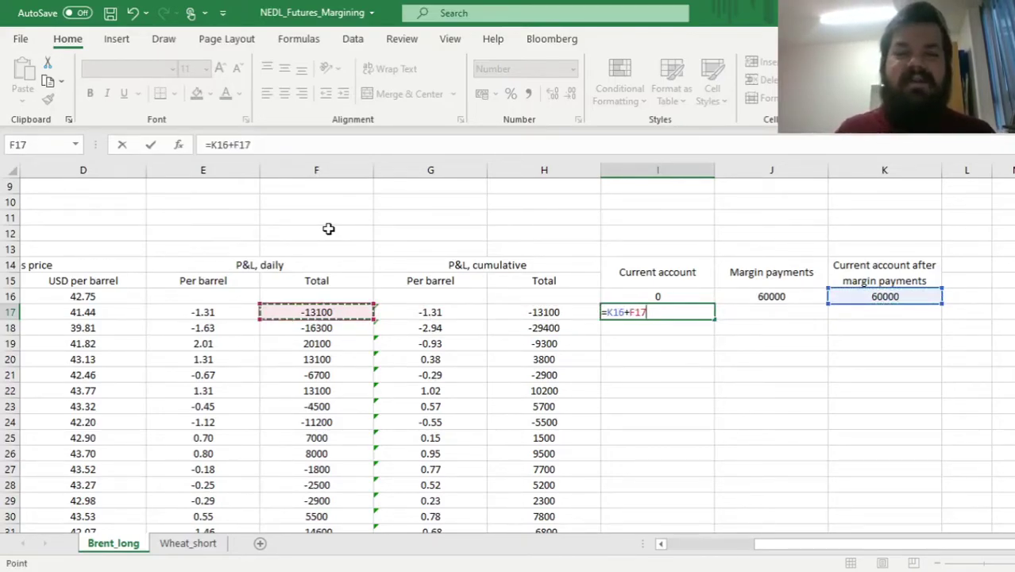
{"action": "key", "text": "Return"}
{"action": "key", "text": "Up"}
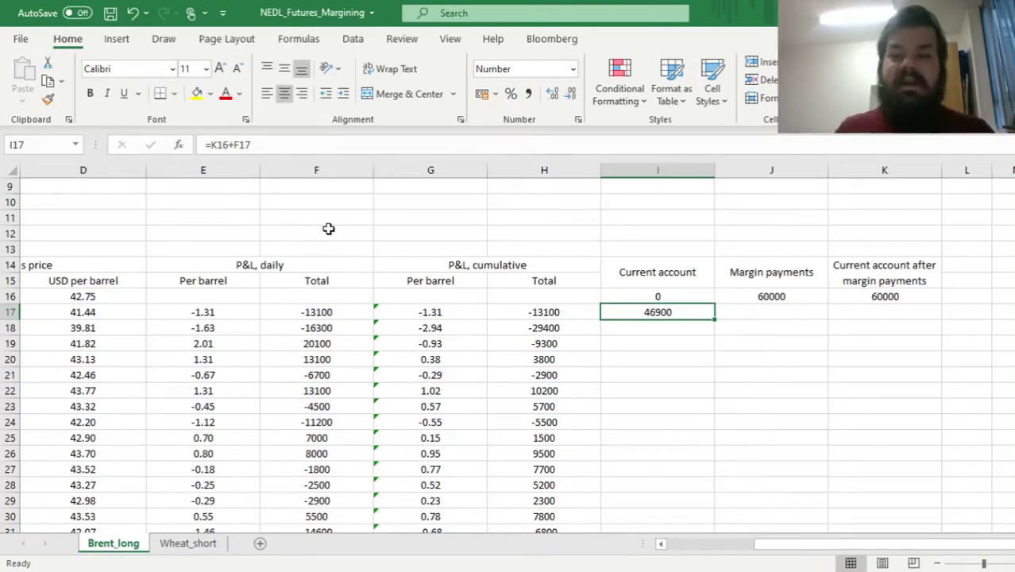
Step: Compare the 01/10/2020 current account with the initial margin in B10 and margin call threshold in B12, and review that day's total P&L
{"action": "left_click", "coordinate": [773, 297]}
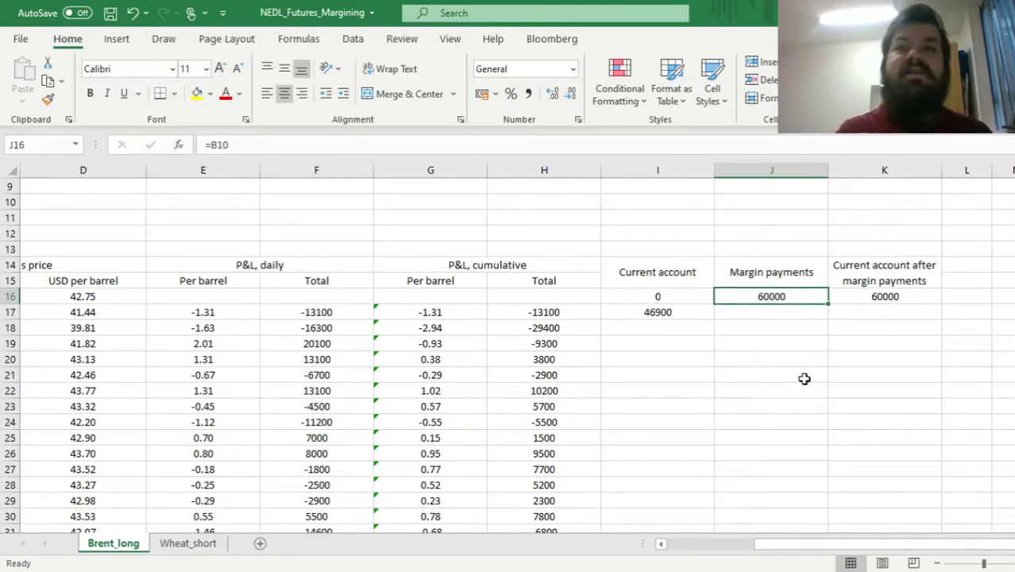
{"action": "left_click", "coordinate": [629, 312]}
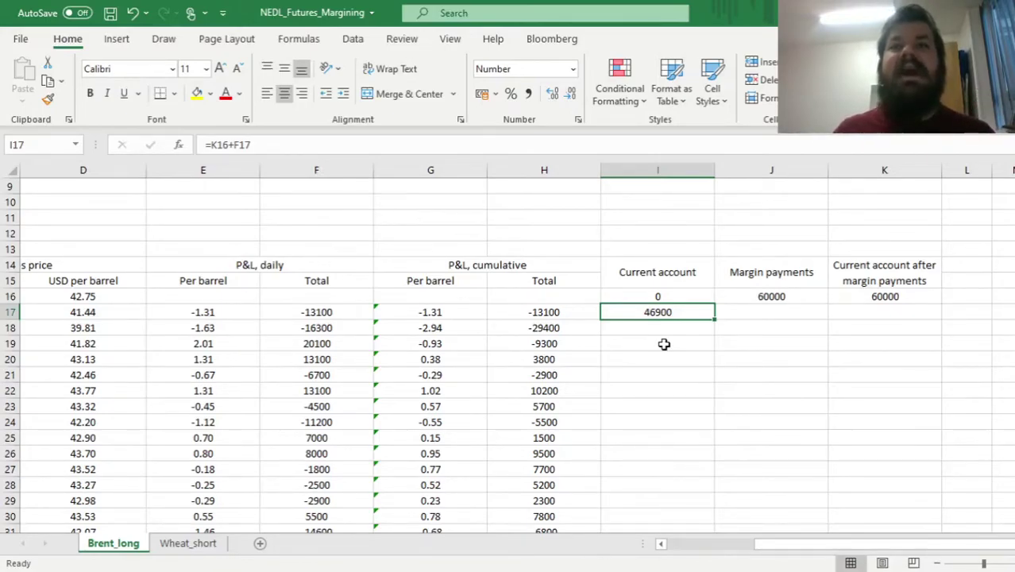
{"action": "key", "text": "Right"}
{"action": "key", "text": "Left"}
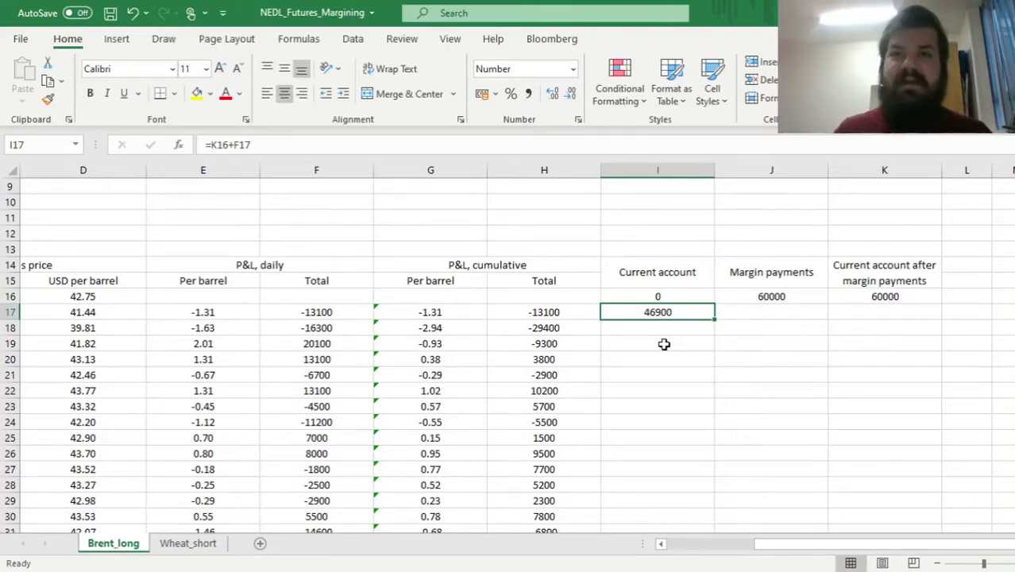
{"action": "left_click", "coordinate": [649, 233]}
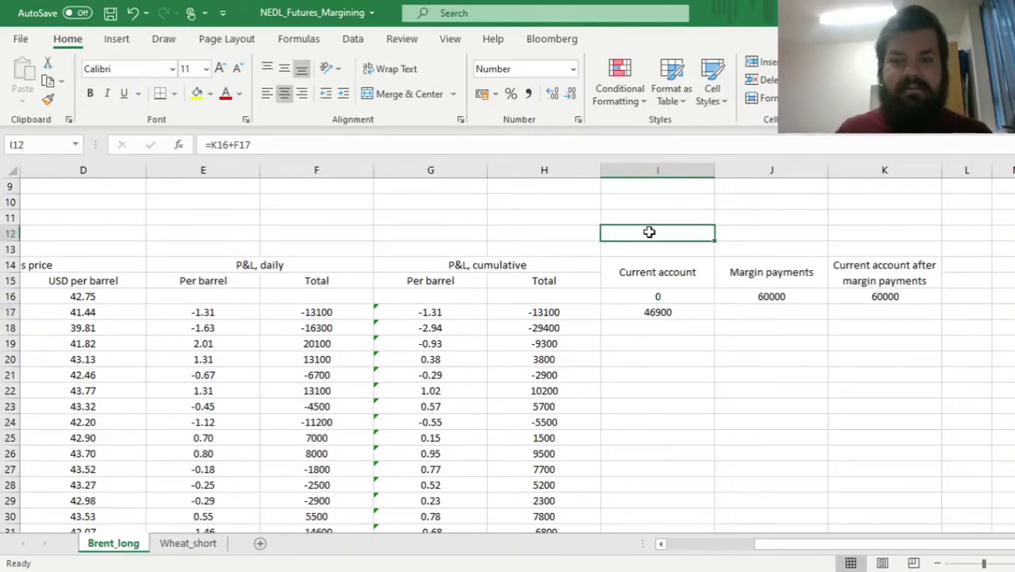
{"action": "key", "text": "Home"}
{"action": "key", "text": "Right"}
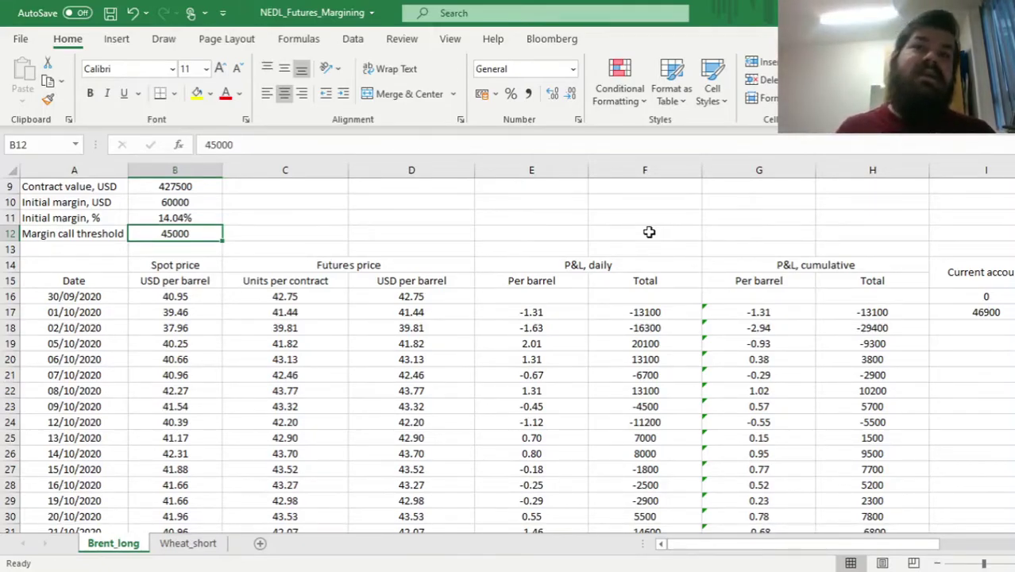
{"action": "left_click", "coordinate": [159, 202]}
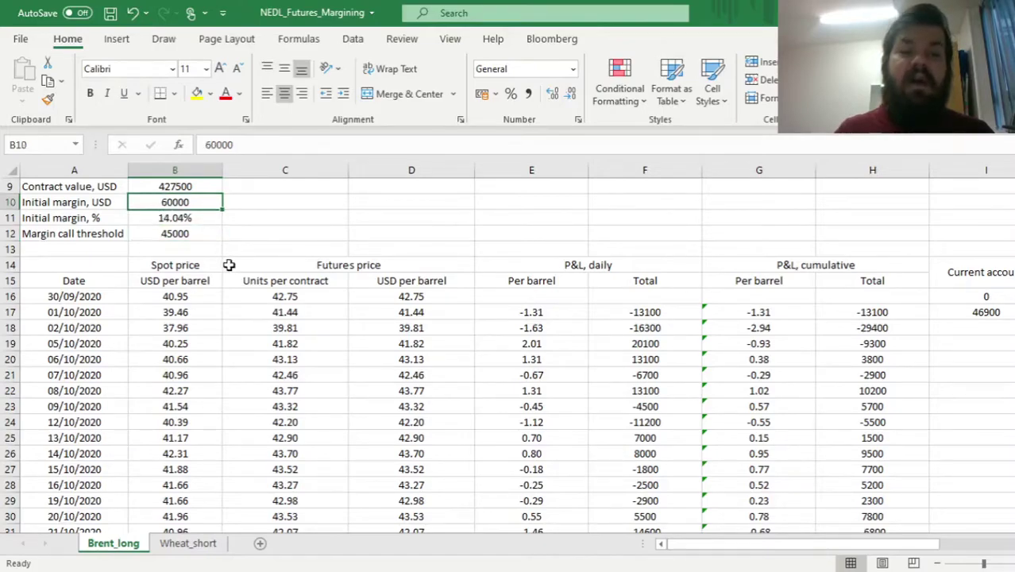
{"action": "left_click", "coordinate": [182, 234]}
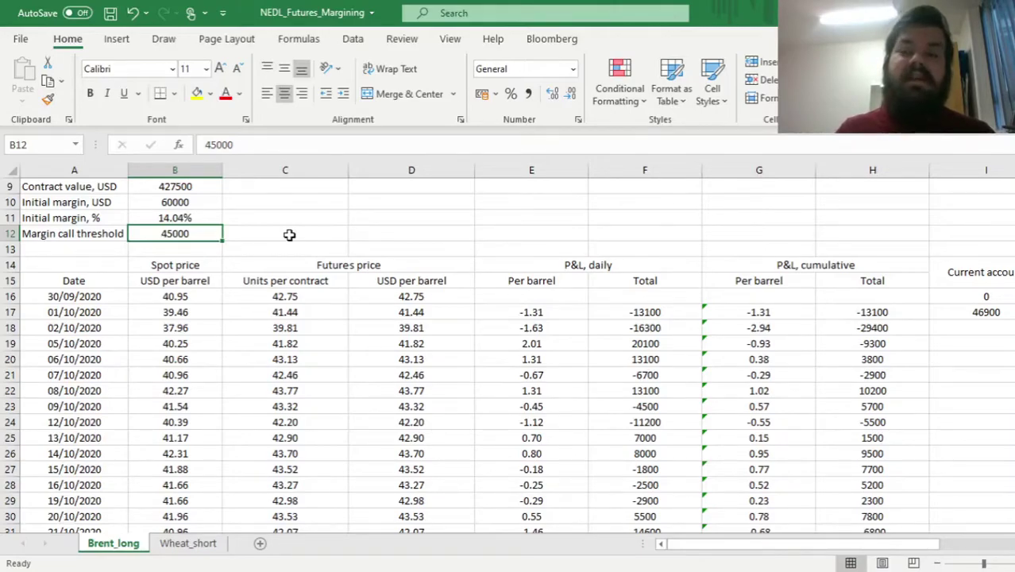
{"action": "left_click_drag", "start_coordinate": [974, 327], "coordinate": [723, 296]}
{"action": "left_click", "coordinate": [664, 310]}
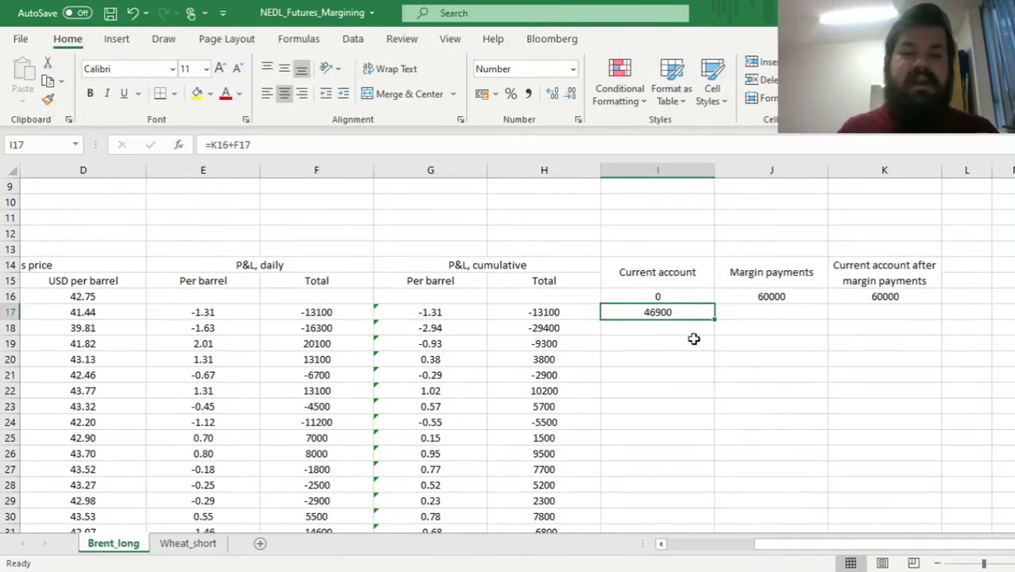
{"action": "left_click", "coordinate": [298, 313]}
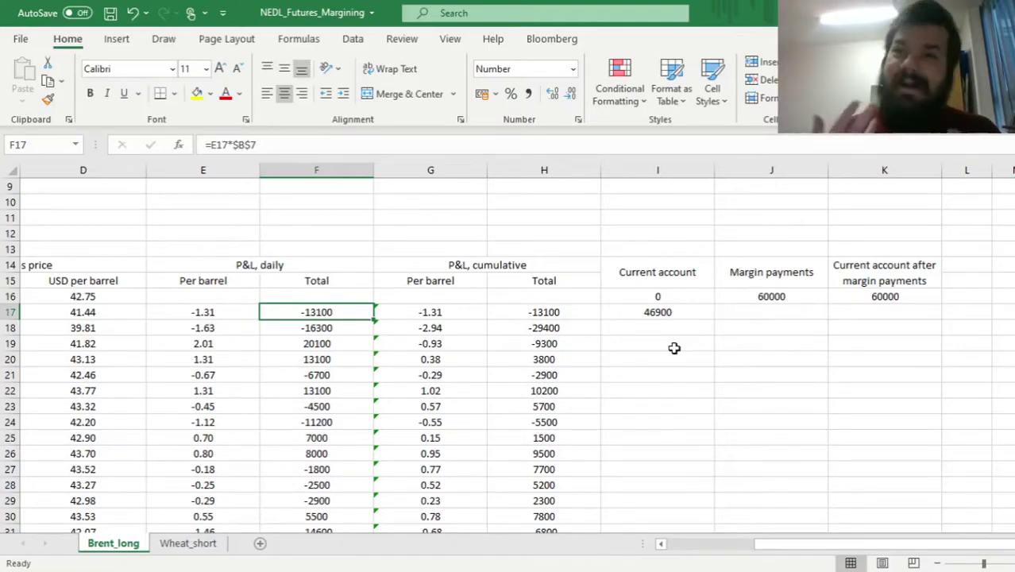
{"action": "left_click", "coordinate": [645, 313]}
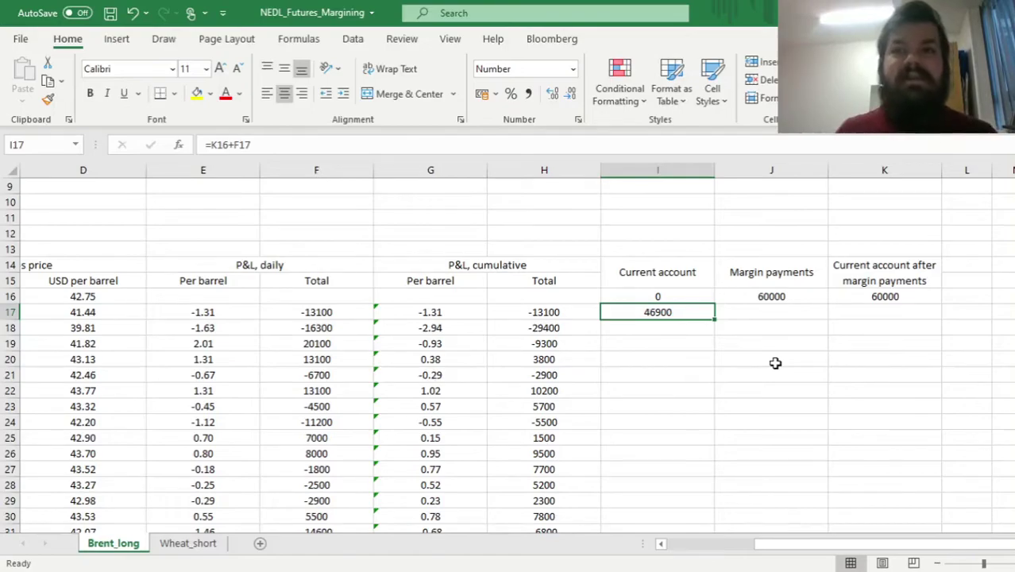
Step: Begin an IF formula in J17 that tests whether the current account is below the margin call threshold, using I17<B$12
{"action": "key", "text": "Right"}
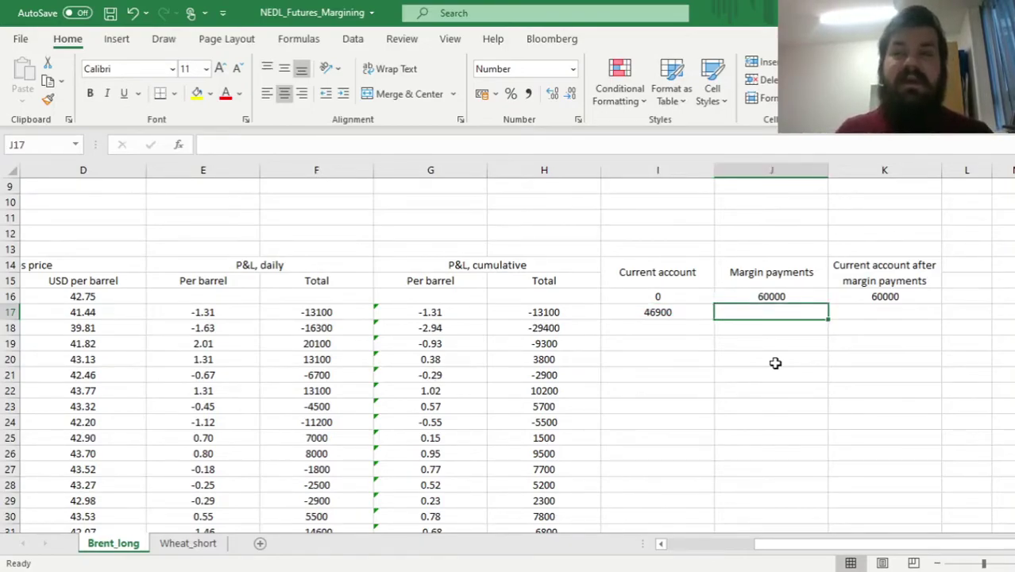
{"action": "type", "text": "=IF("}
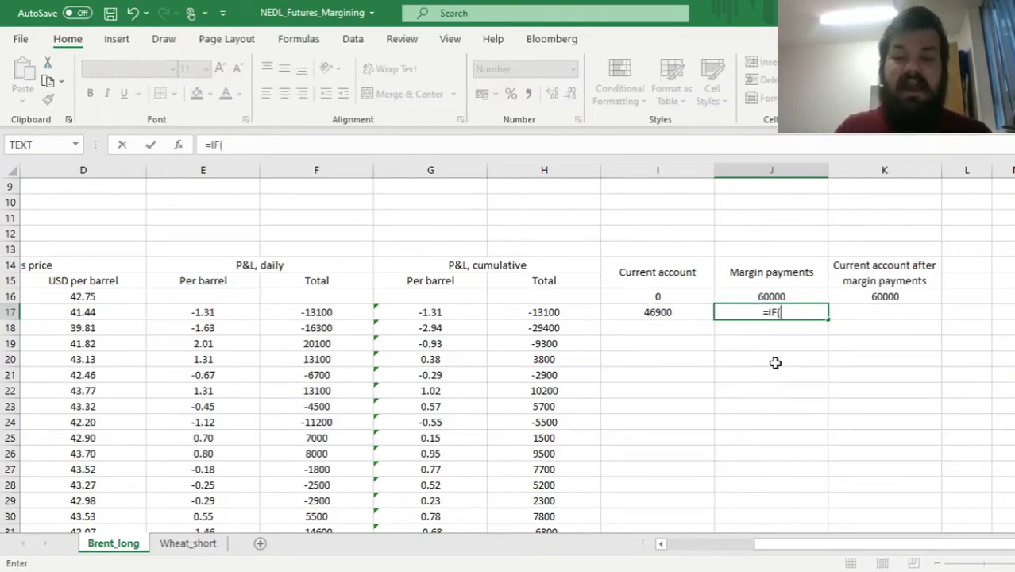
{"action": "key", "text": "Left"}
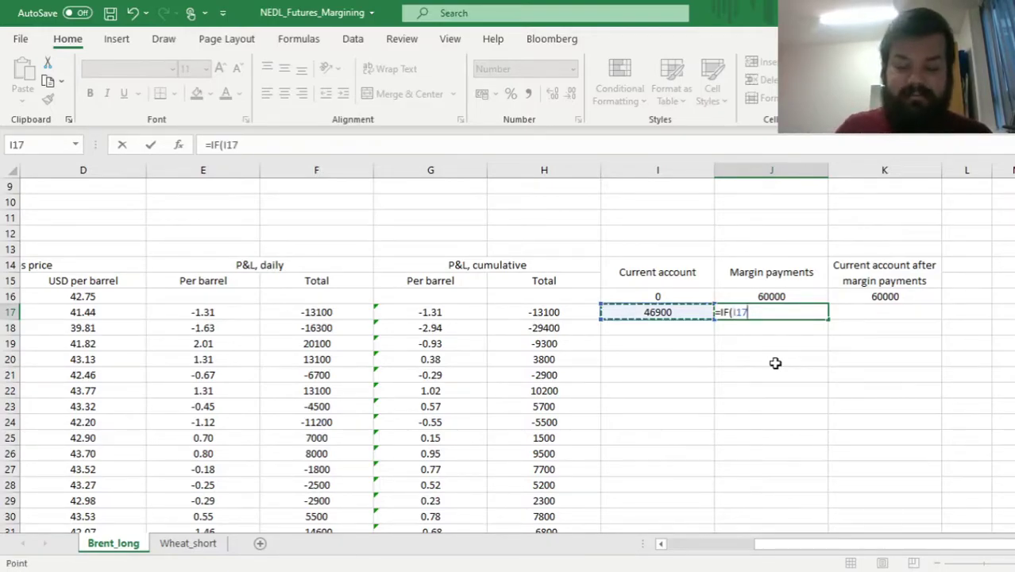
{"action": "type", "text": "<"}
{"action": "left_click", "coordinate": [585, 204]}
{"action": "key", "text": "Left"}
{"action": "key", "text": "Left"}
{"action": "key", "text": "Left"}
{"action": "key", "text": "Left"}
{"action": "key", "text": "Left"}
{"action": "key", "text": "Left"}
{"action": "key", "text": "Left"}
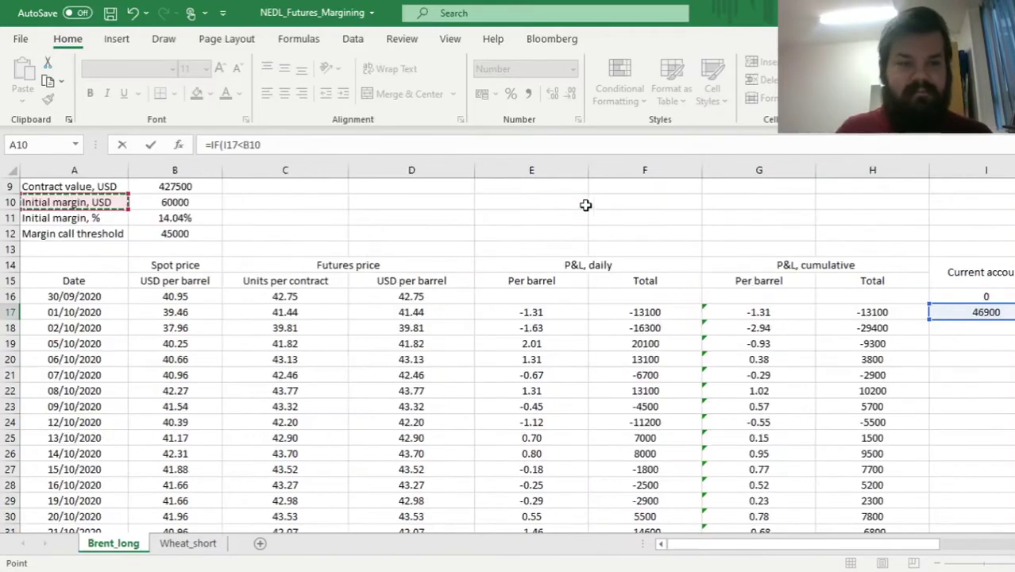
{"action": "key", "text": "Down"}
{"action": "key", "text": "Down"}
{"action": "key", "text": "Right"}
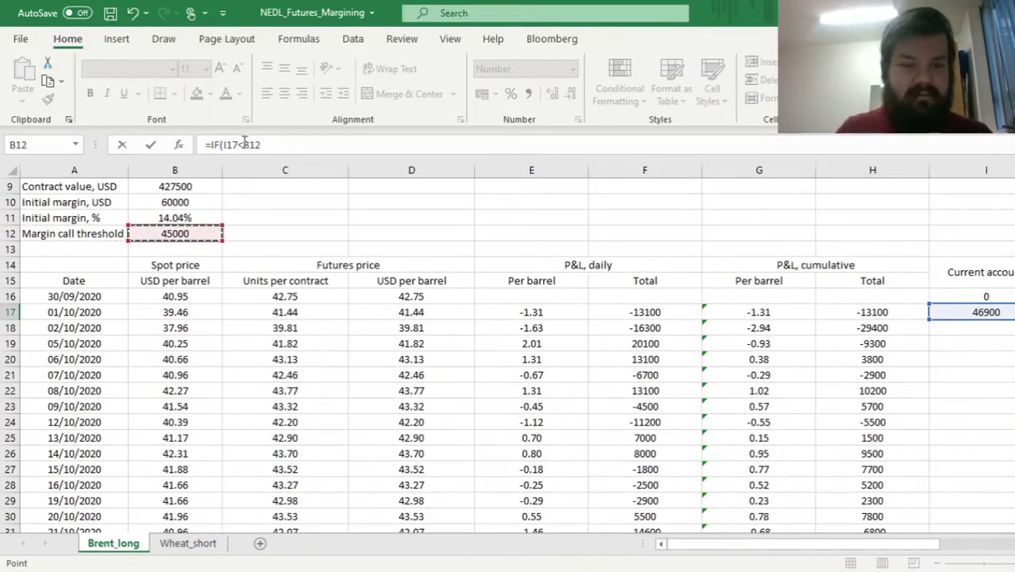
{"action": "left_click", "coordinate": [251, 144]}
{"action": "type", "text": "$"}
{"action": "key", "text": "End"}
{"action": "type", "text": ","}
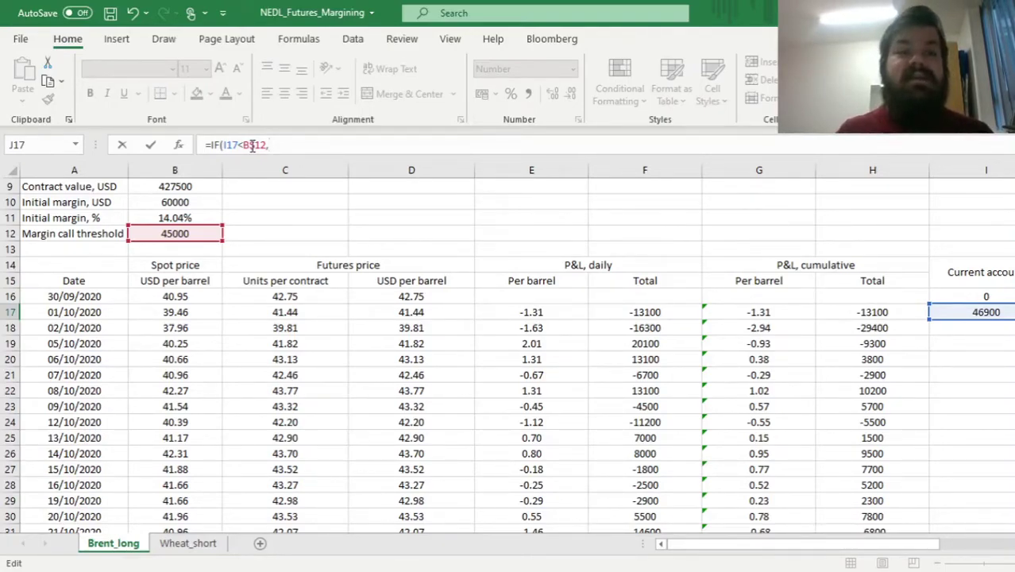
Step: Complete the J17 margin payment formula to return B$10-I17 when the condition is met and 0 otherwise
{"action": "left_click", "coordinate": [179, 202]}
{"action": "left_click", "coordinate": [274, 144]}
{"action": "type", "text": "$10"}
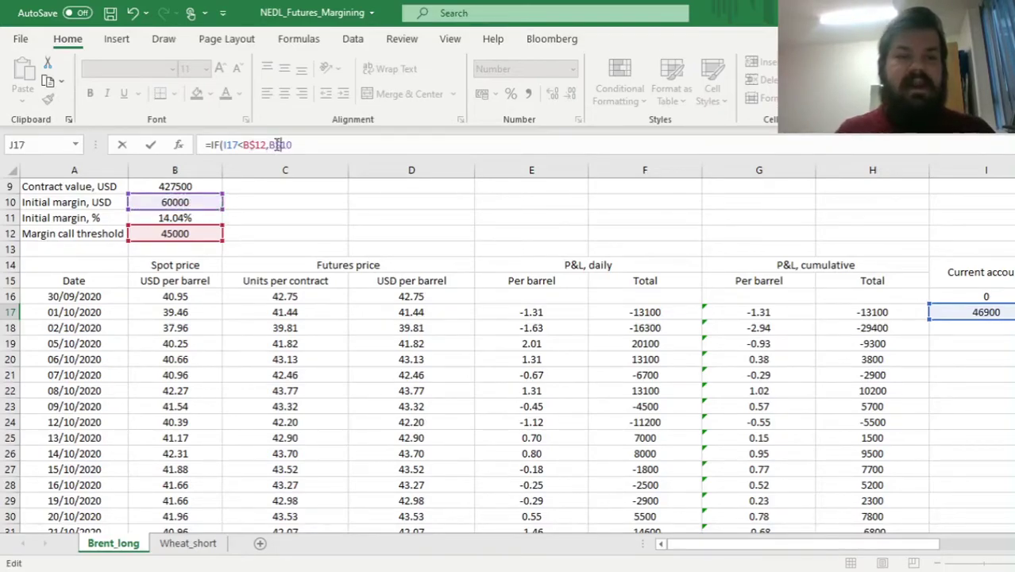
{"action": "key", "text": "End"}
{"action": "type", "text": "-"}
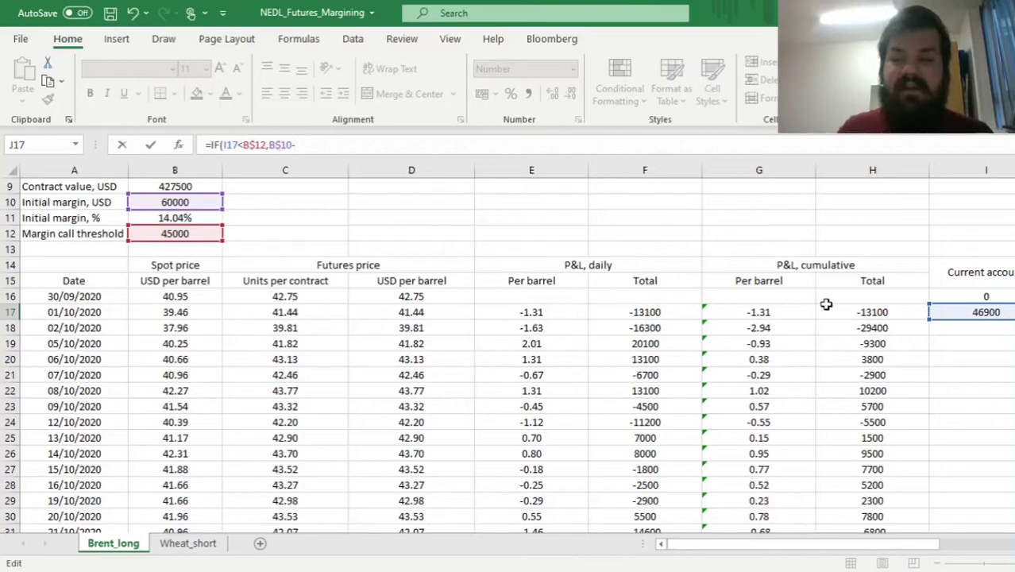
{"action": "left_click", "coordinate": [953, 310]}
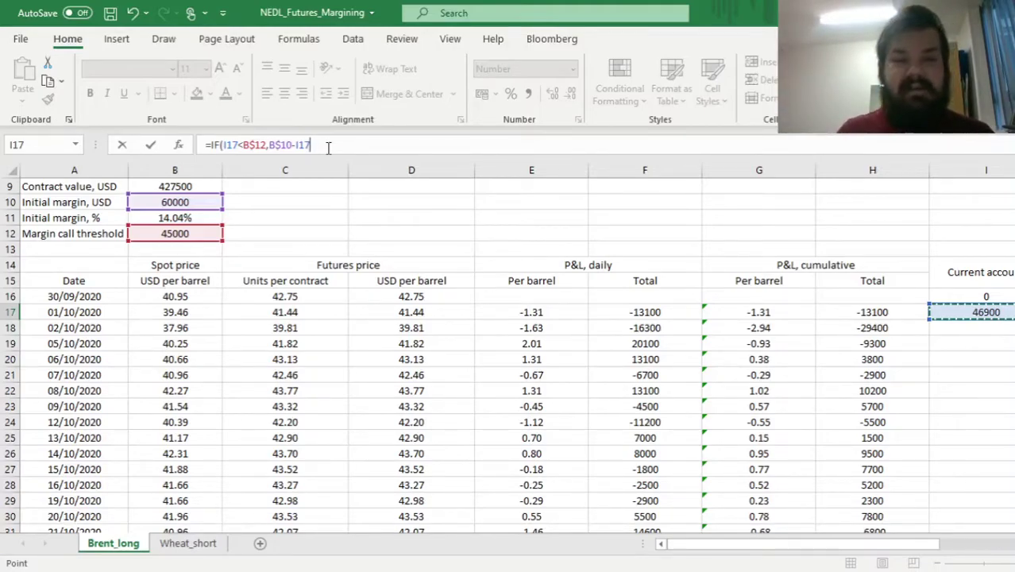
{"action": "type", "text": ","}
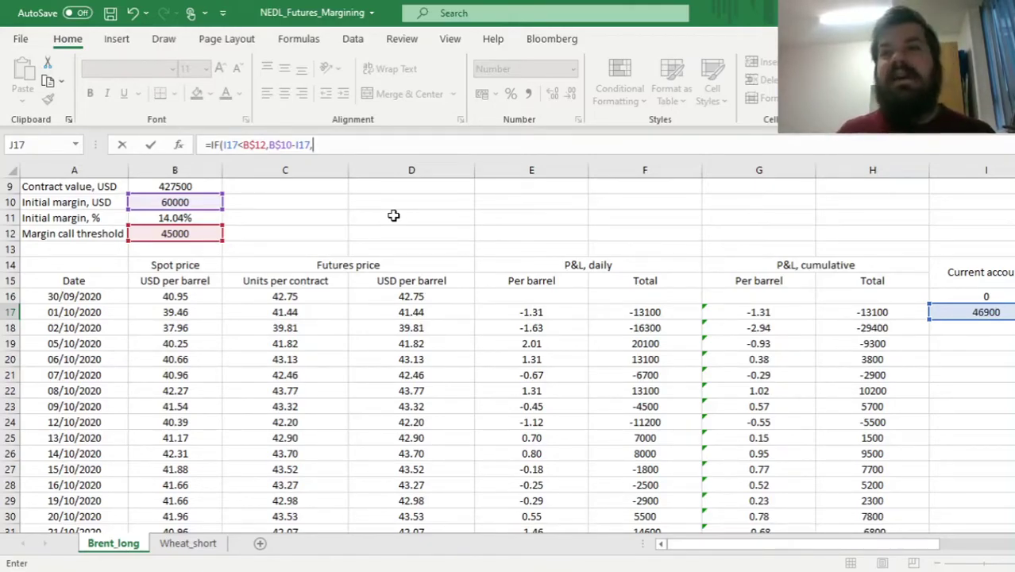
{"action": "type", "text": "0)"}
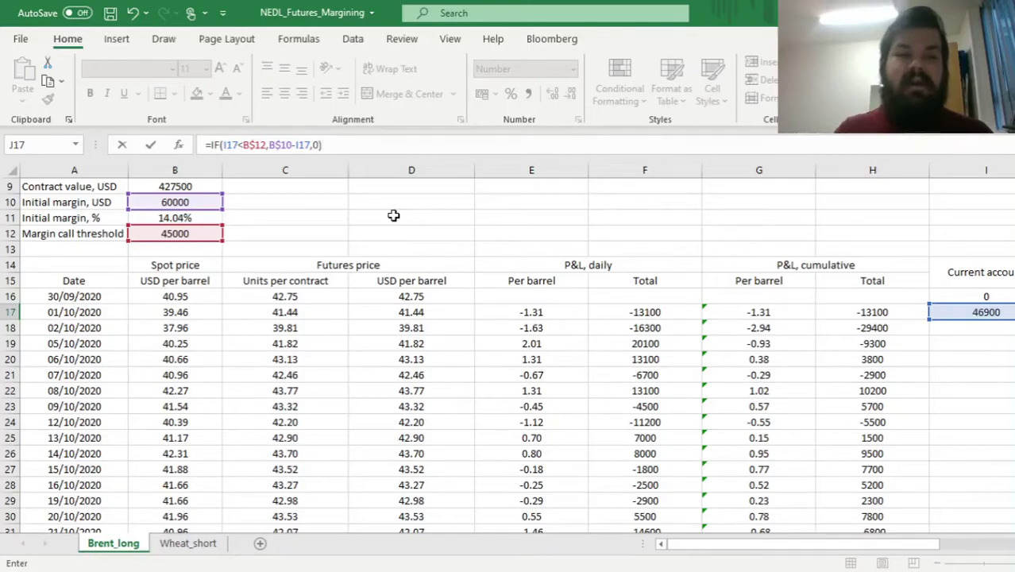
{"action": "key", "text": "Return"}
Step: Calculate the 01/10/2020 current account after margin payments in K17 with =I17+J17
{"action": "key", "text": "Right"}
{"action": "key", "text": "Up"}
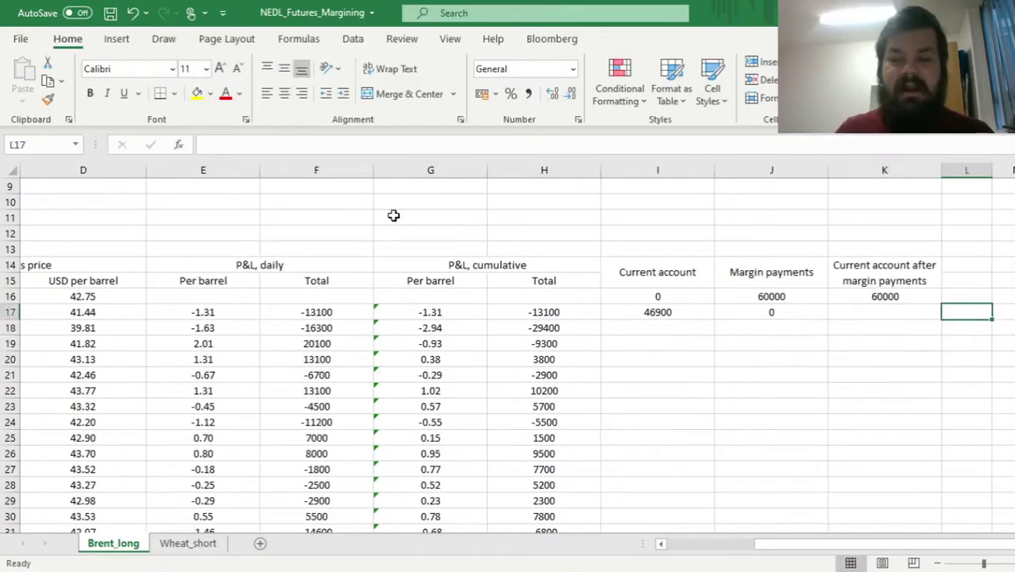
{"action": "type", "text": "="}
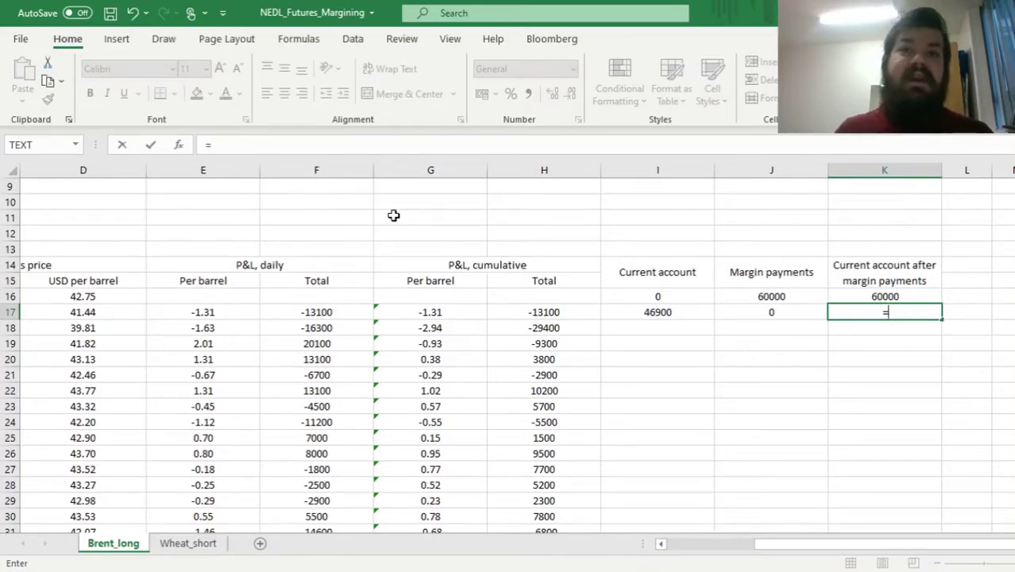
{"action": "key", "text": "Left"}
{"action": "key", "text": "Left"}
{"action": "type", "text": "+"}
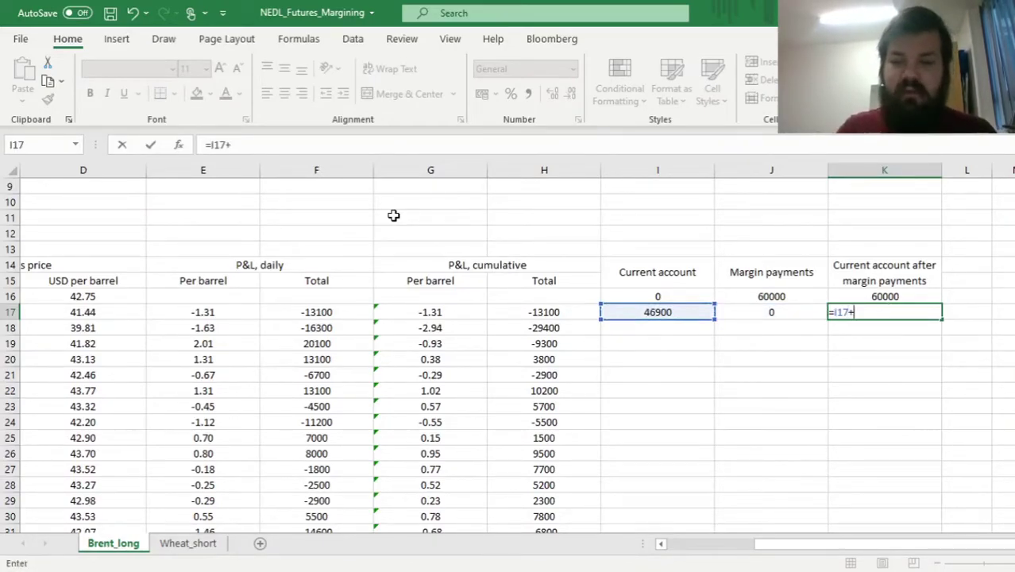
{"action": "key", "text": "Left"}
{"action": "key", "text": "Return"}
{"action": "key", "text": "Up"}
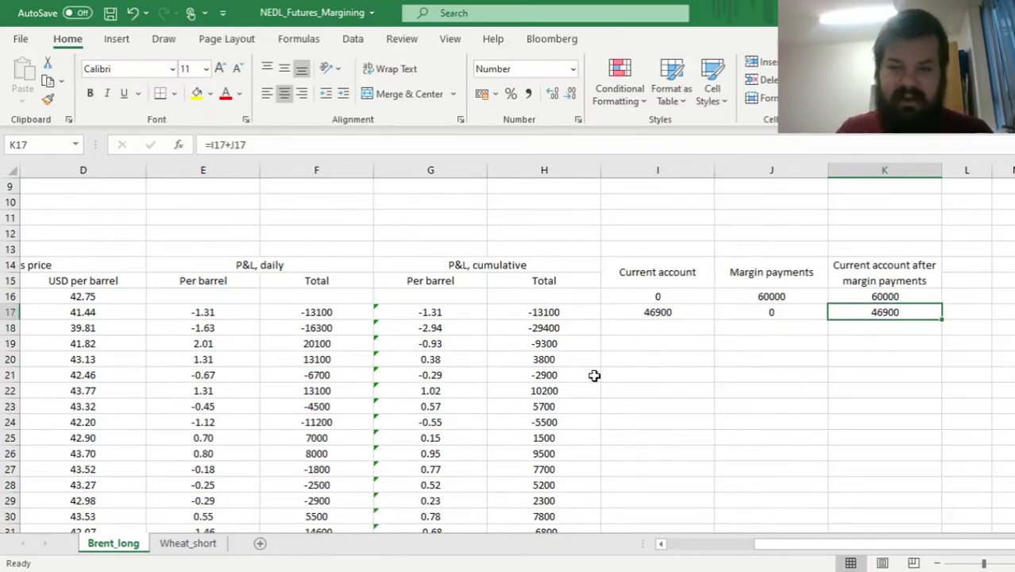
Step: Fill the formulas in I17:K17 down the table and check the 02/10/2020 margin payment against the cumulative P&L and futures prices
{"action": "left_click_drag", "start_coordinate": [667, 310], "coordinate": [881, 309]}
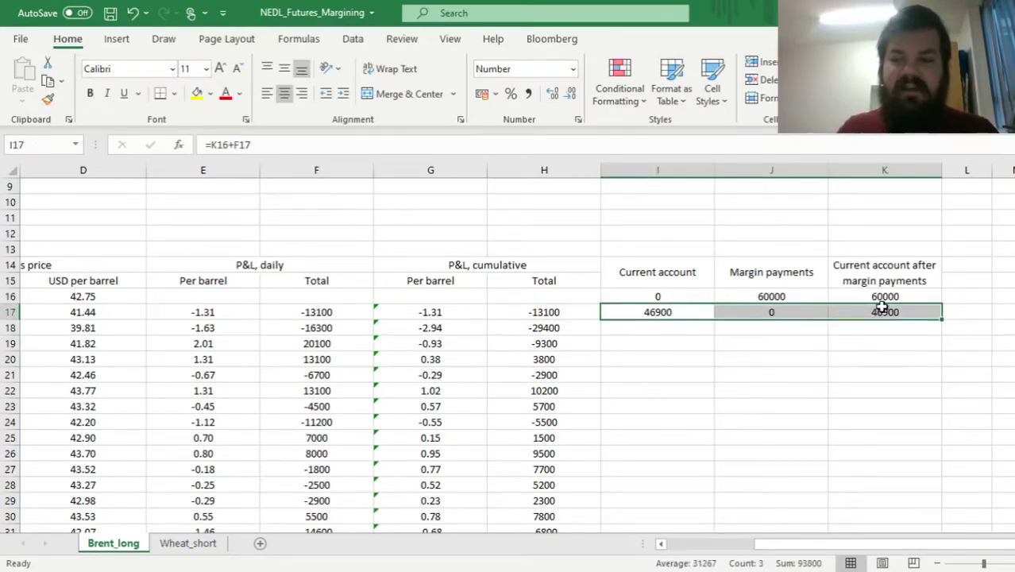
{"action": "double_click", "coordinate": [941, 318]}
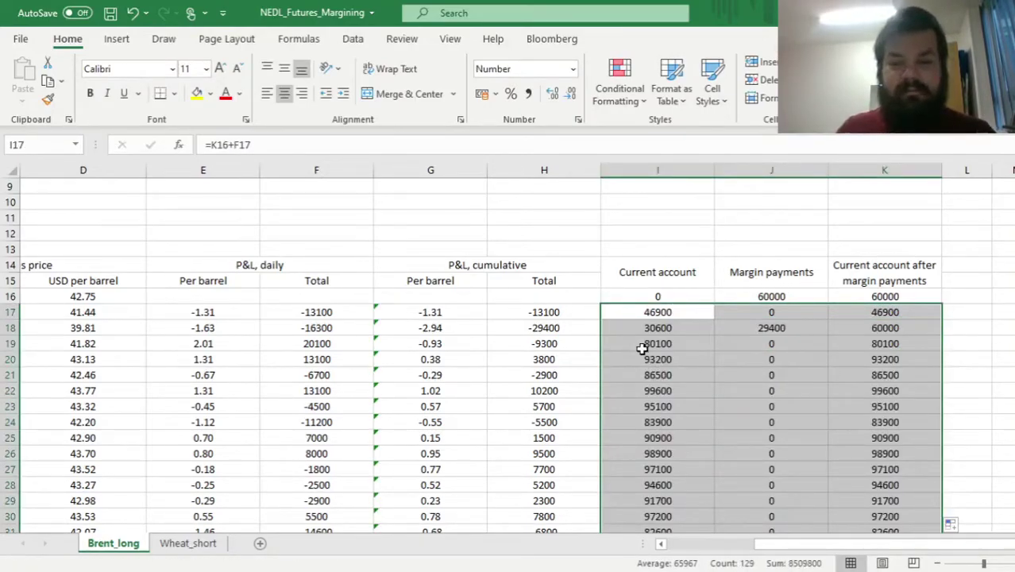
{"action": "left_click", "coordinate": [687, 326]}
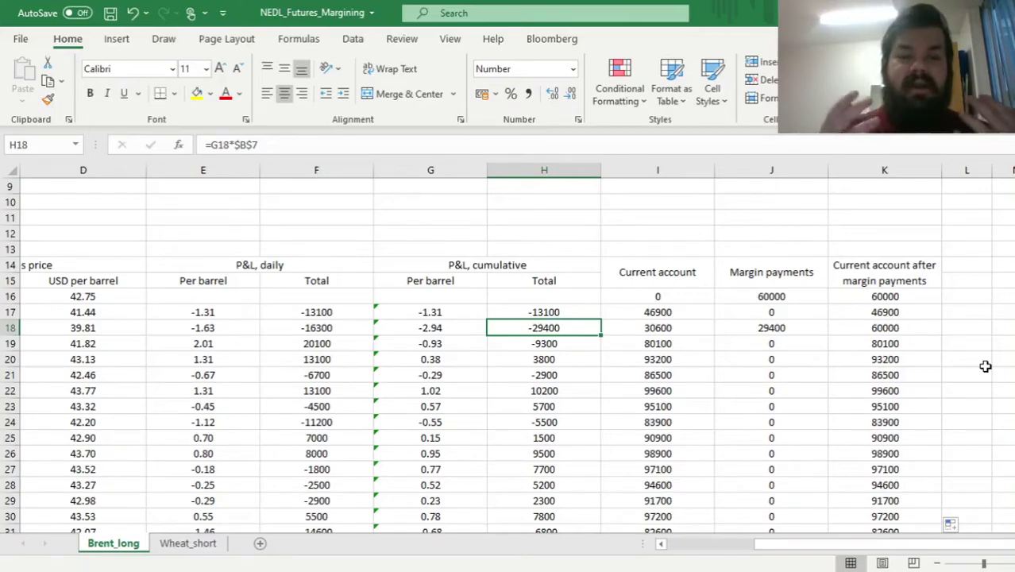
{"action": "left_click", "coordinate": [123, 329]}
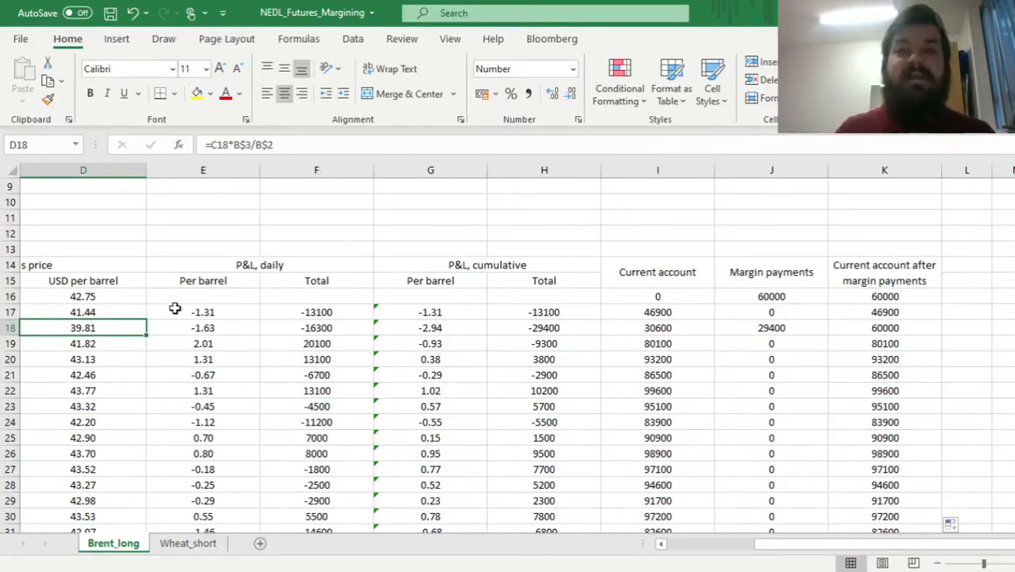
{"action": "left_click", "coordinate": [95, 298]}
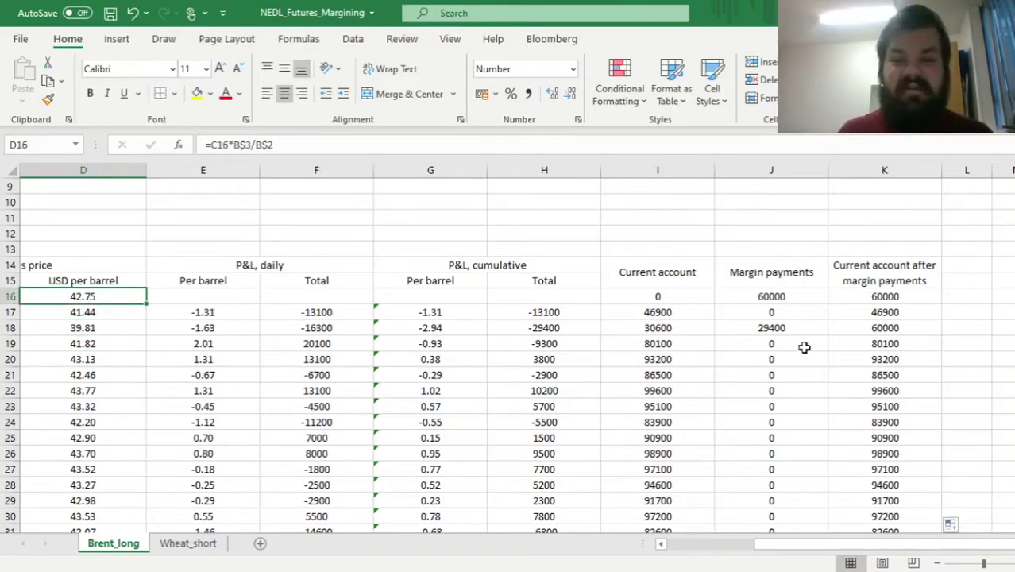
Step: Compare the 02/10/2020 current account, margin payment and post-payment balance in row 18 with the margin call threshold in B12
{"action": "left_click", "coordinate": [632, 326]}
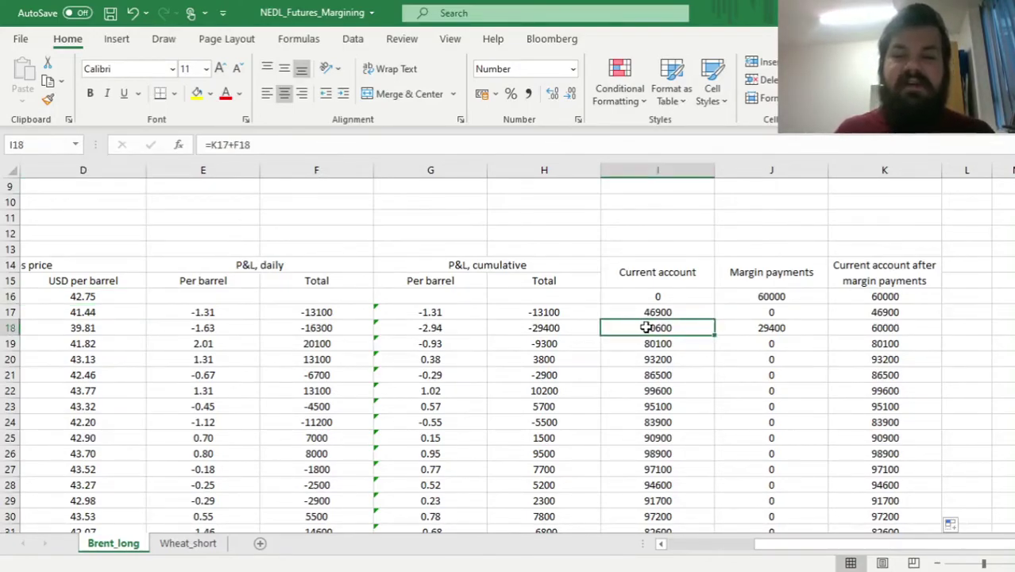
{"action": "left_click", "coordinate": [747, 327]}
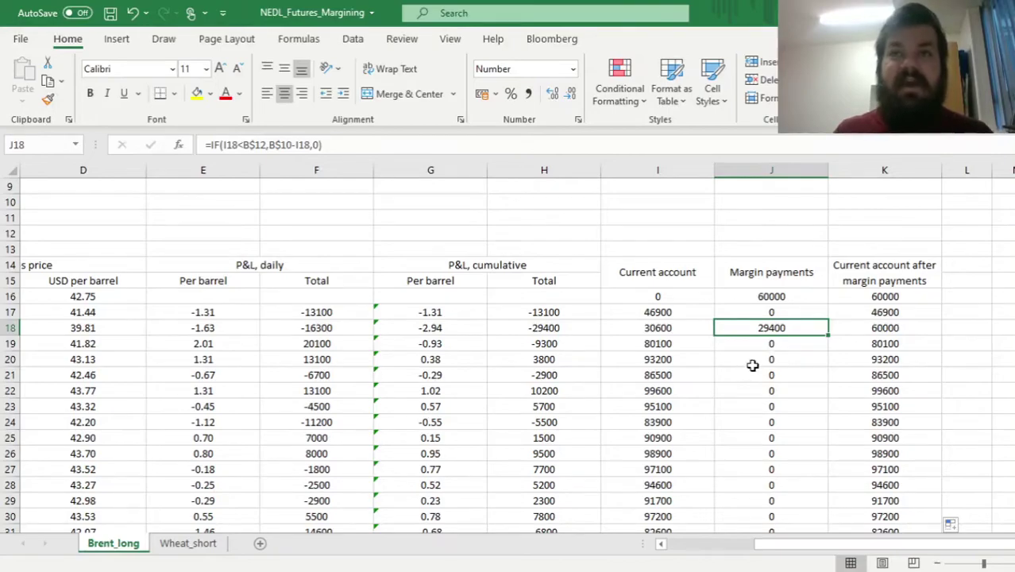
{"action": "left_click", "coordinate": [867, 328]}
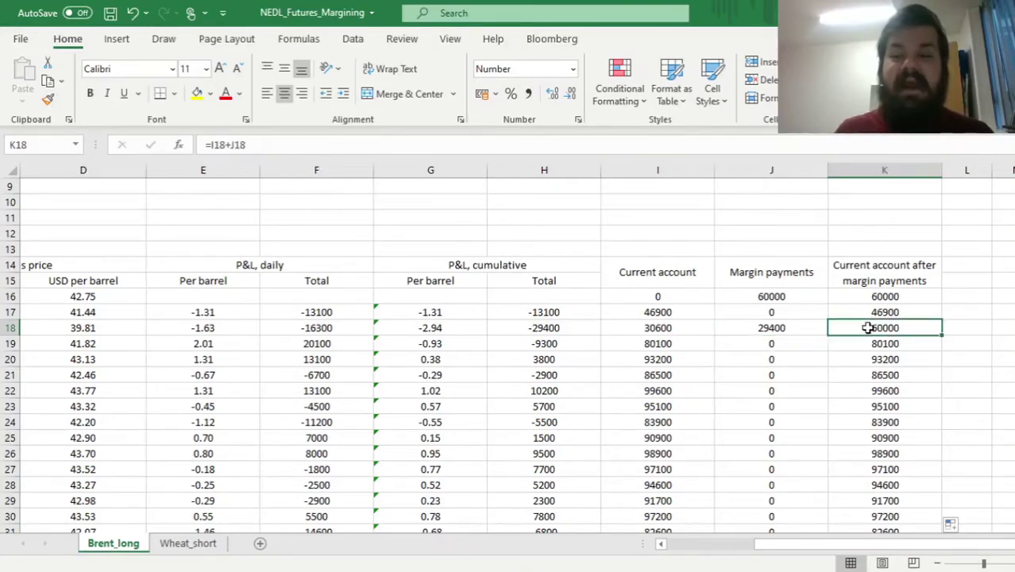
{"action": "left_click", "coordinate": [630, 328]}
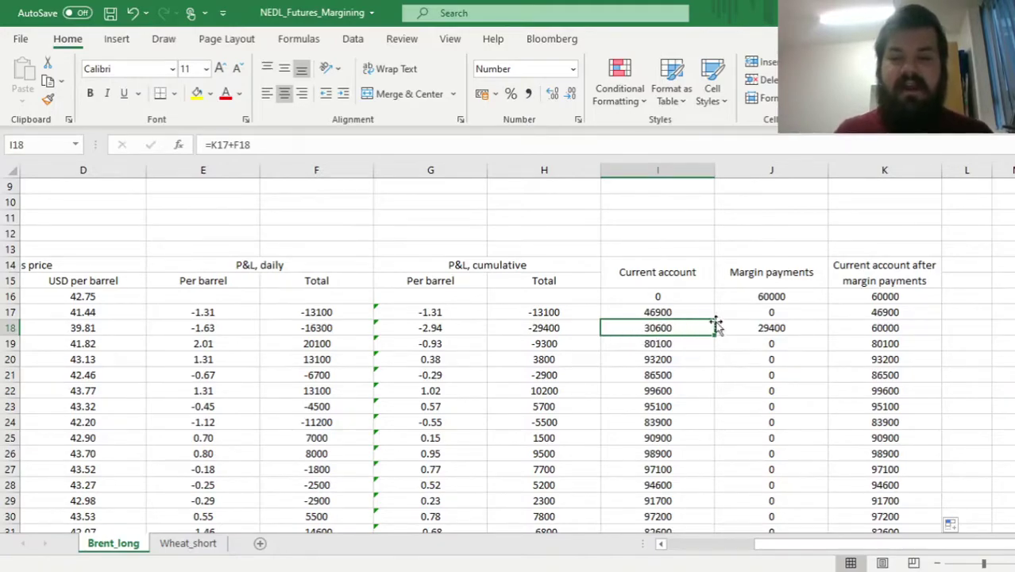
{"action": "left_click", "coordinate": [623, 214]}
{"action": "key", "text": "Home"}
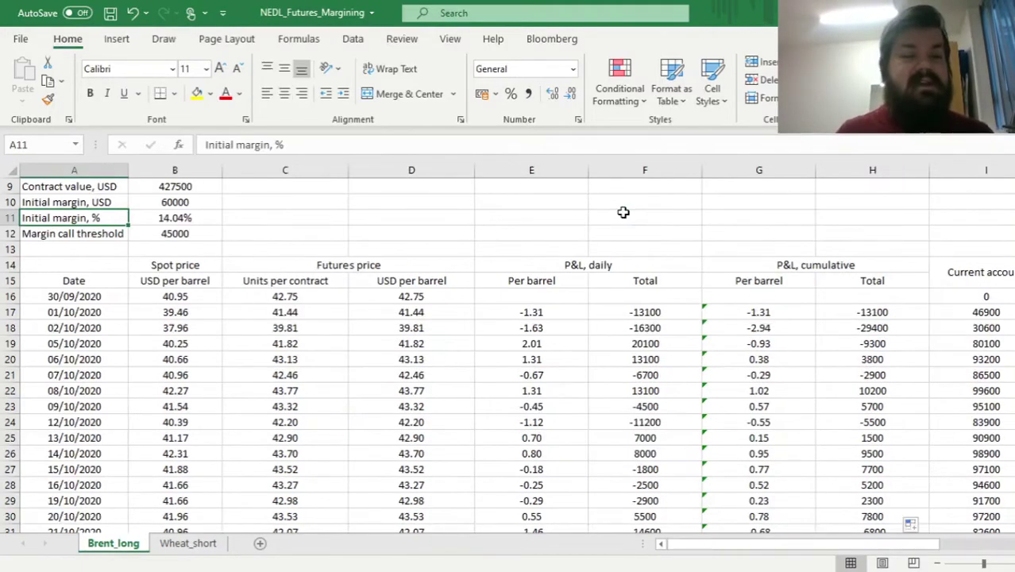
{"action": "left_click", "coordinate": [164, 238]}
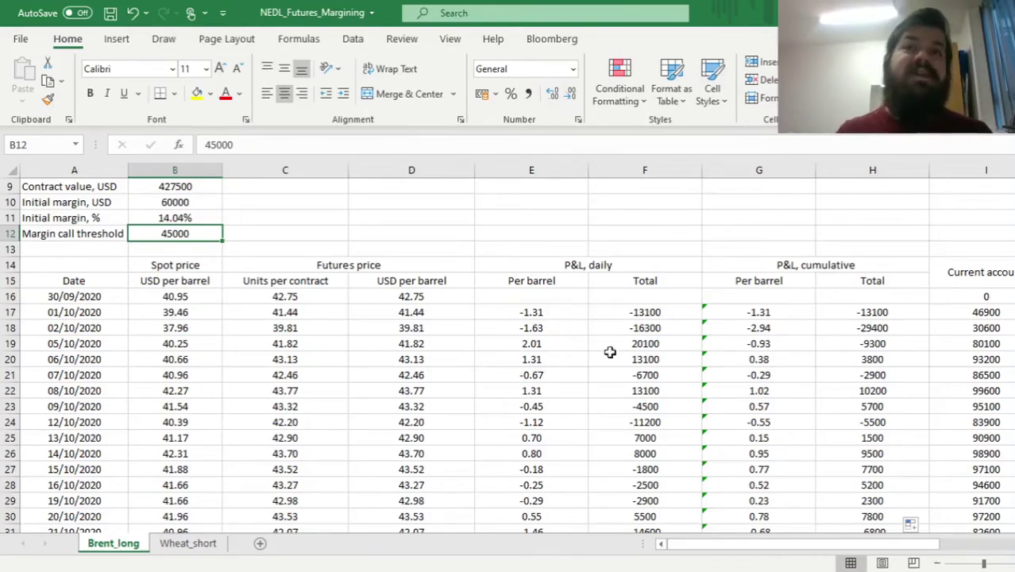
Step: Look down the Margin payments column from row 22 to row 48 for further margin calls
{"action": "left_click", "coordinate": [830, 378]}
{"action": "key", "text": "Right"}
{"action": "key", "text": "Right"}
{"action": "key", "text": "Right"}
{"action": "key", "text": "Left"}
{"action": "key", "text": "Left"}
{"action": "key", "text": "Down"}
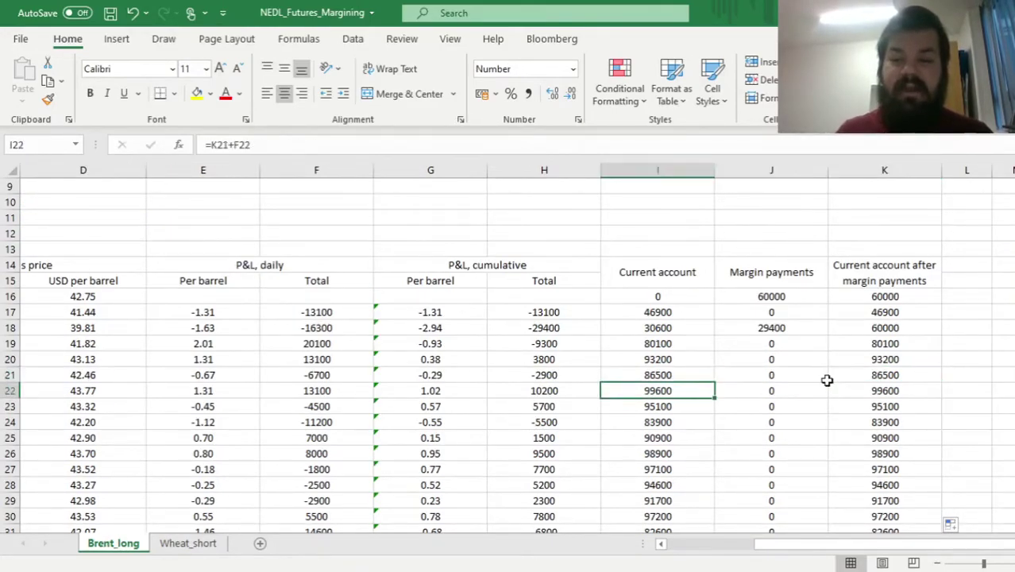
{"action": "key", "text": "Right"}
{"action": "key", "text": "Down"}
{"action": "key", "text": "Down"}
{"action": "key", "text": "Down"}
{"action": "key", "text": "Down"}
{"action": "key", "text": "Down"}
{"action": "key", "text": "Down"}
{"action": "key", "text": "Down"}
{"action": "key", "text": "Down"}
{"action": "key", "text": "Down"}
{"action": "key", "text": "Down"}
{"action": "key", "text": "Down"}
{"action": "key", "text": "Down"}
{"action": "key", "text": "Down"}
{"action": "key", "text": "Down"}
{"action": "key", "text": "Down"}
{"action": "key", "text": "Down"}
{"action": "key", "text": "Down"}
{"action": "key", "text": "Down"}
{"action": "key", "text": "Down"}
{"action": "key", "text": "Down"}
{"action": "key", "text": "Down"}
{"action": "key", "text": "Down"}
{"action": "key", "text": "Down"}
{"action": "key", "text": "Down"}
{"action": "key", "text": "Down"}
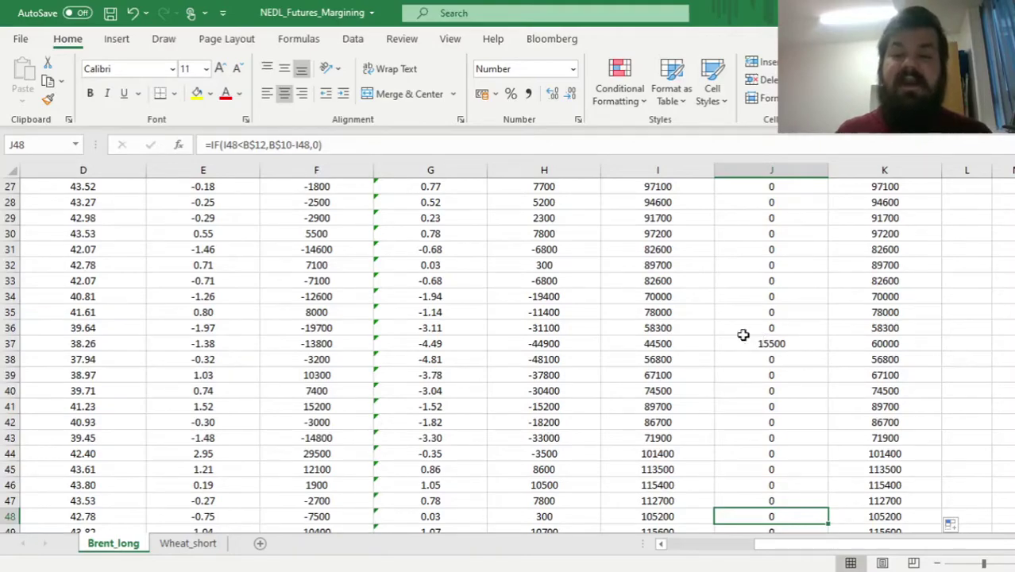
Step: Examine the 29/10/2020 current account and margin payment in row 37 against the preceding futures prices in column D
{"action": "left_click", "coordinate": [680, 342]}
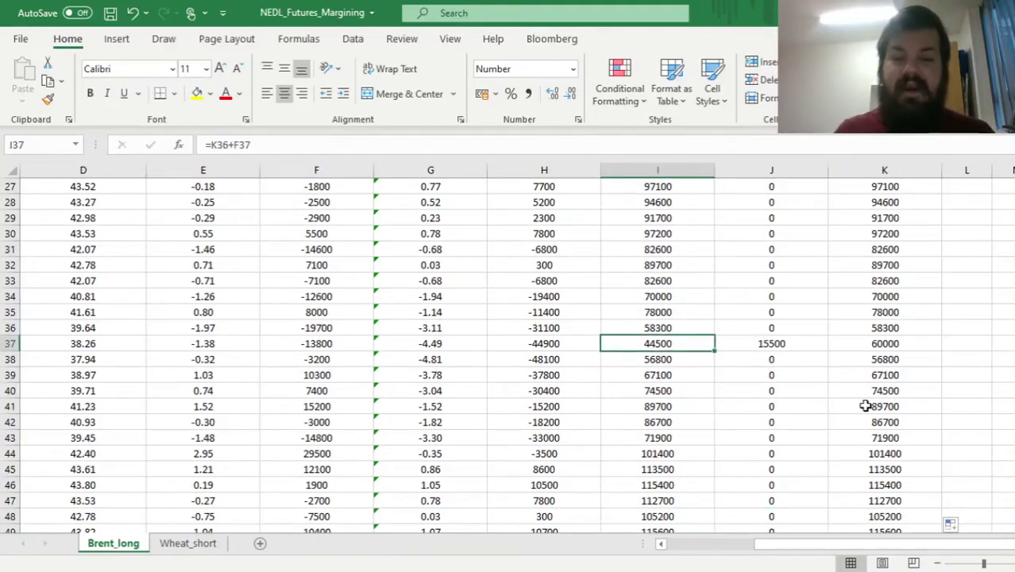
{"action": "key", "text": "Home"}
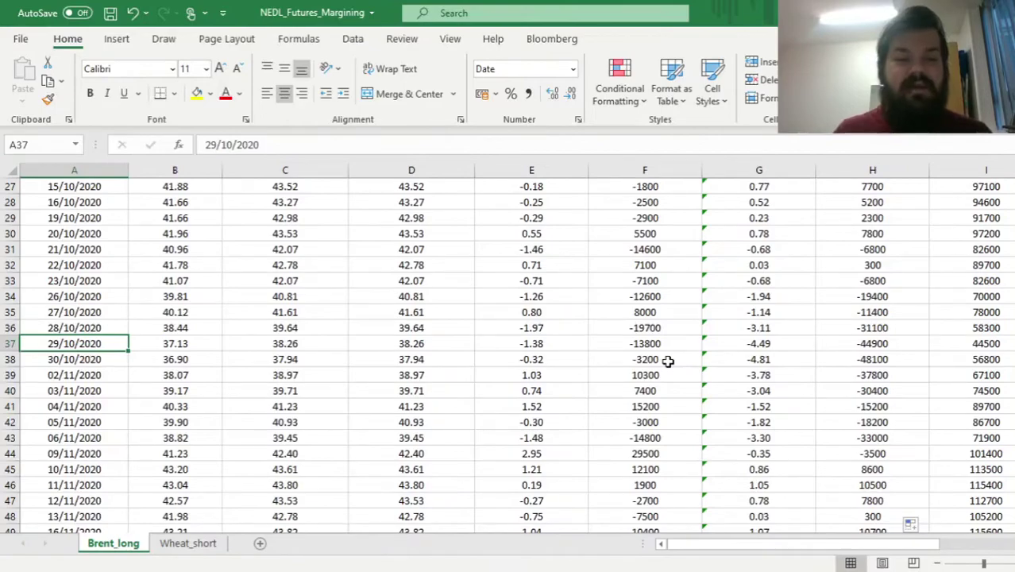
{"action": "key", "text": "ctrl+Right"}
{"action": "key", "text": "Left"}
{"action": "key", "text": "Left"}
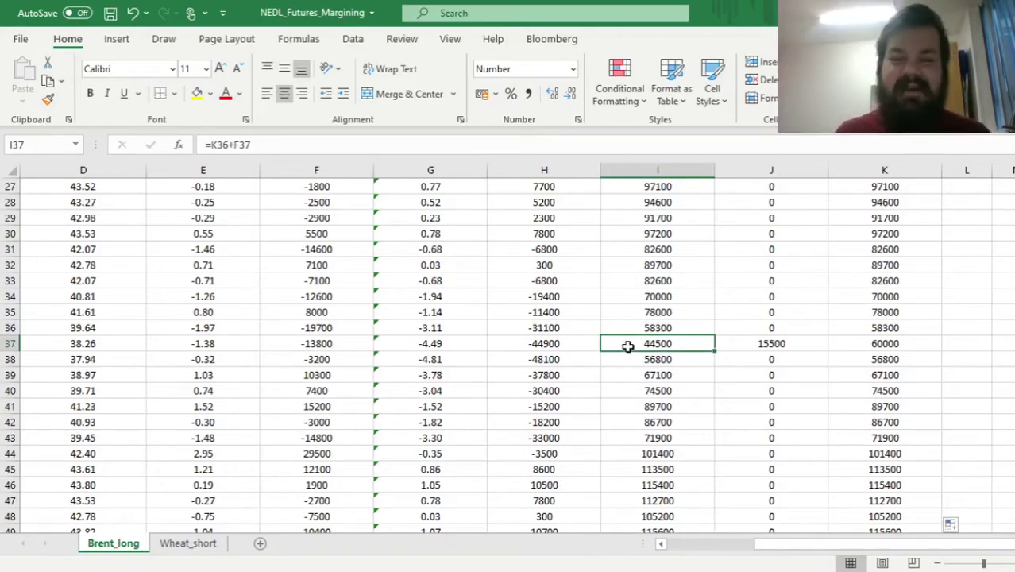
{"action": "left_click", "coordinate": [92, 347]}
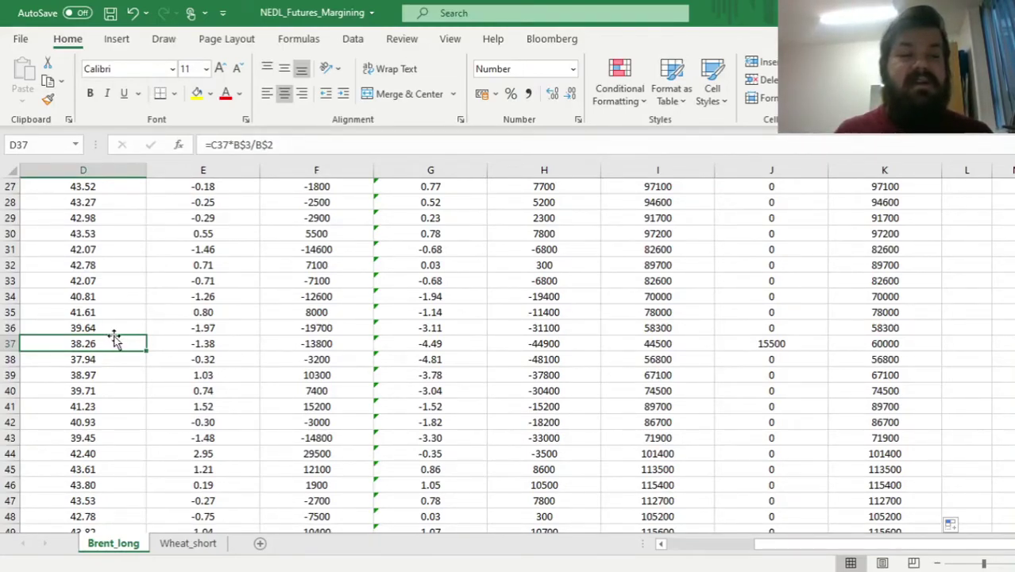
{"action": "scroll", "coordinate": [84, 310], "scroll_direction": "up", "scroll_amount": 2}
{"action": "left_click_drag", "start_coordinate": [83, 187], "coordinate": [81, 419]}
{"action": "left_click", "coordinate": [78, 312]}
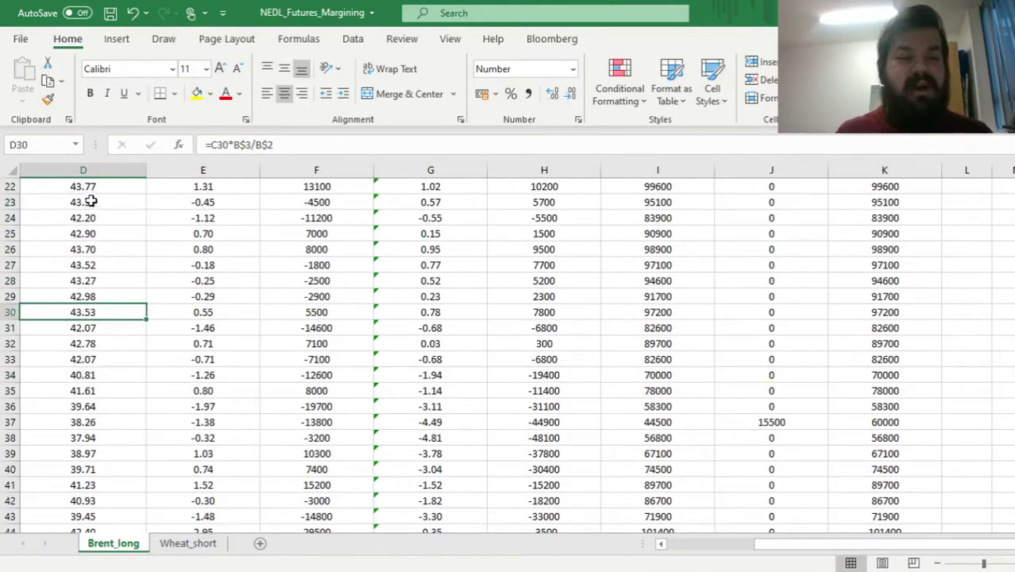
{"action": "left_click_drag", "start_coordinate": [86, 202], "coordinate": [92, 410]}
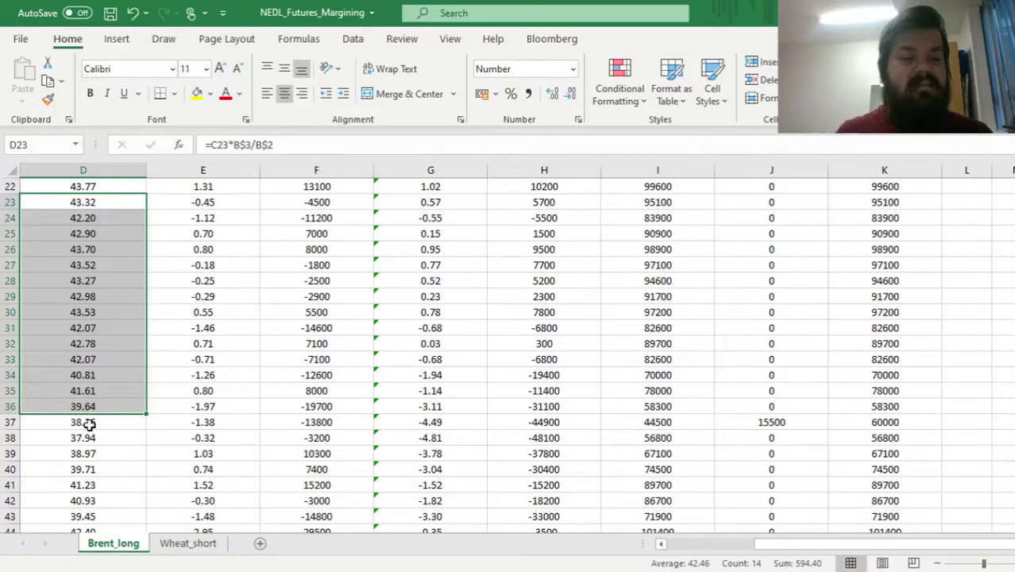
{"action": "left_click", "coordinate": [85, 422]}
{"action": "left_click", "coordinate": [684, 419]}
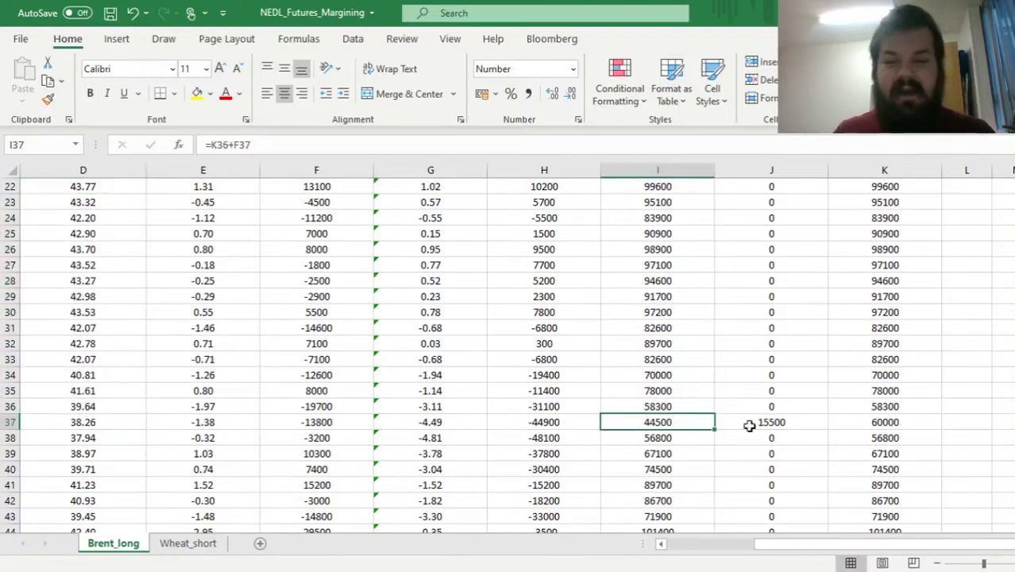
{"action": "left_click", "coordinate": [749, 422]}
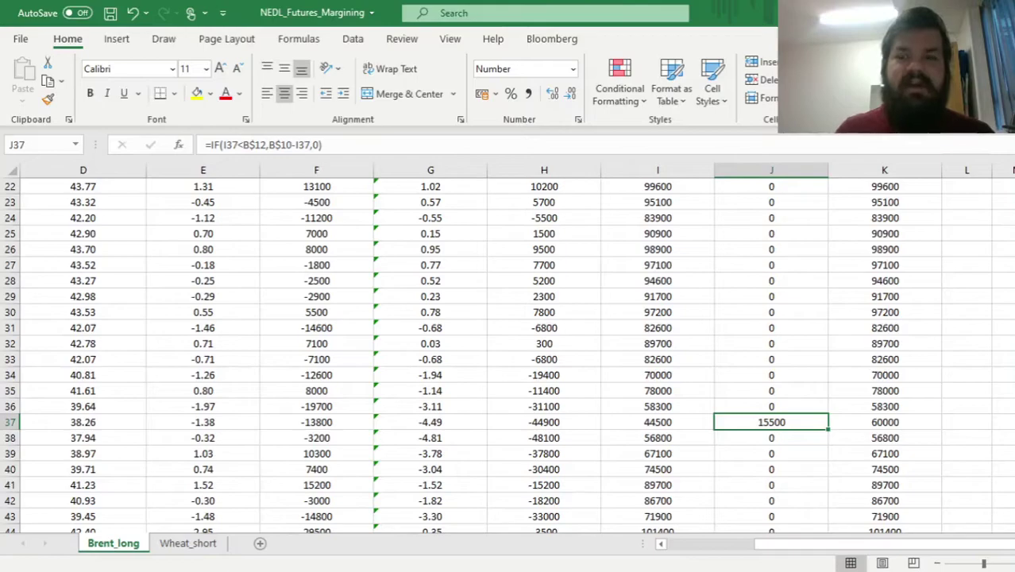
{"action": "left_click", "coordinate": [658, 422]}
{"action": "left_click", "coordinate": [771, 422]}
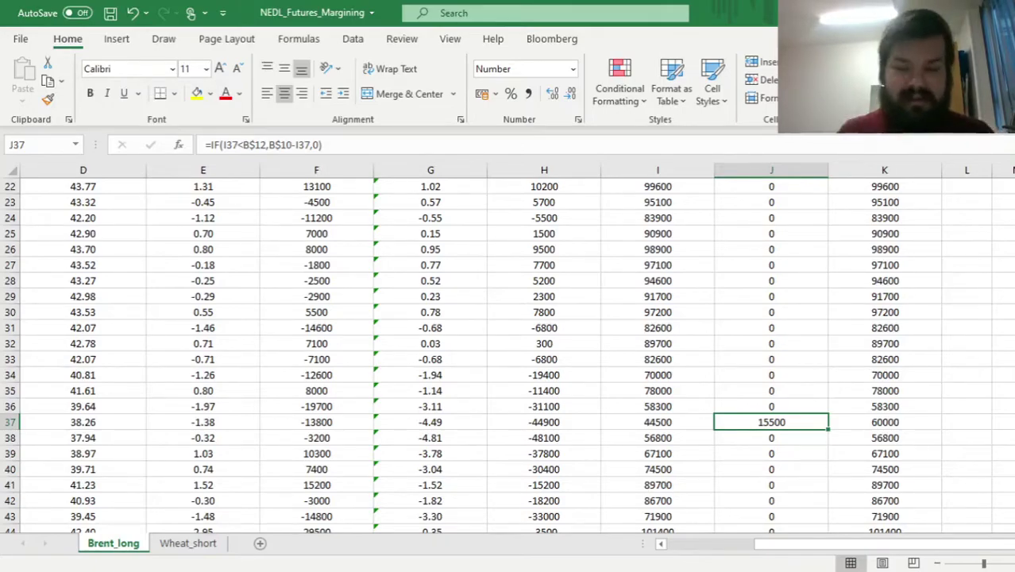
{"action": "left_click", "coordinate": [658, 422]}
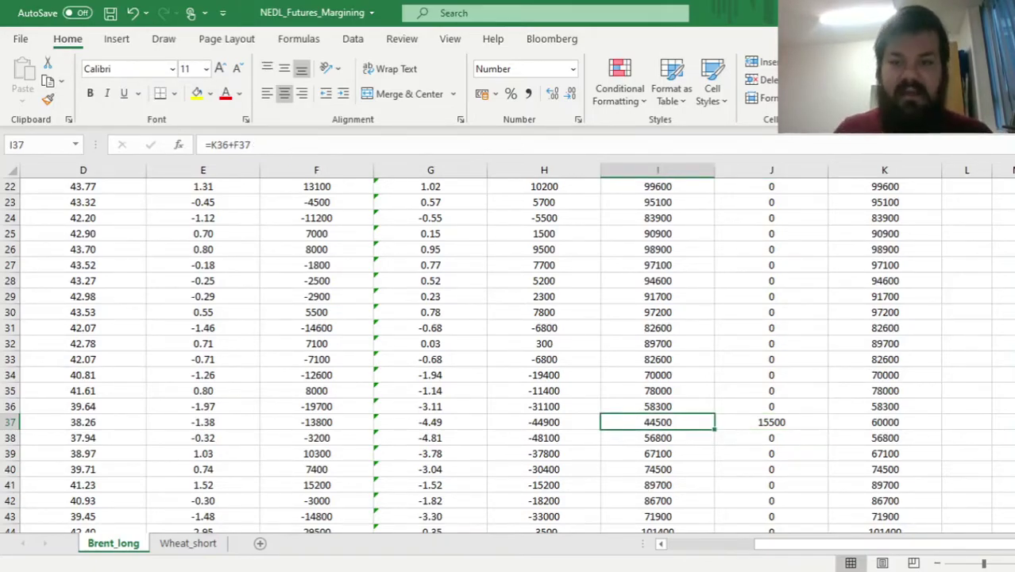
Step: Check the closing current account balance in row 59, and return to the 02/10/2020 balance in I18
{"action": "key", "text": "ctrl+Down"}
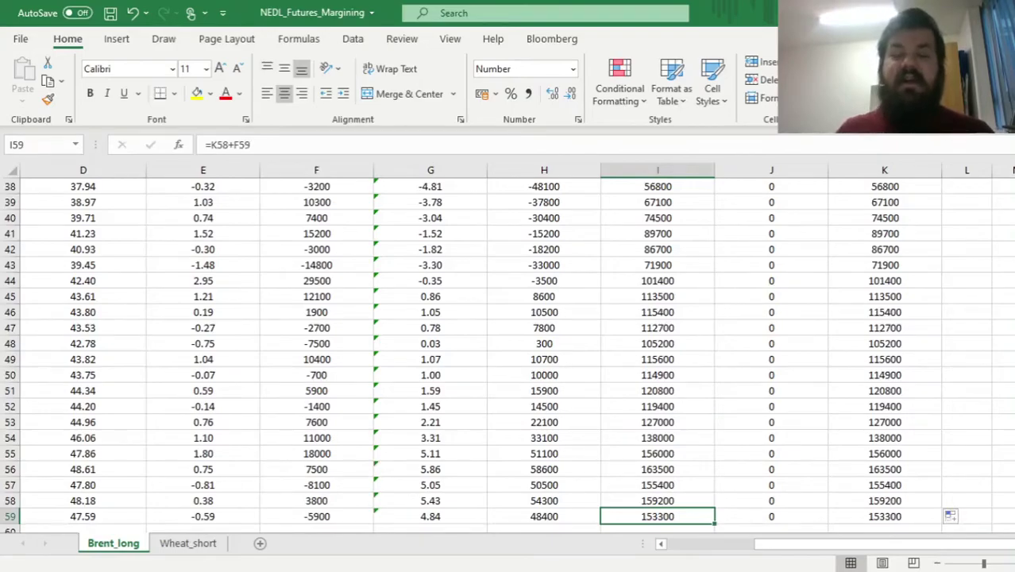
{"action": "scroll", "coordinate": [508, 349], "scroll_direction": "down", "scroll_amount": 1}
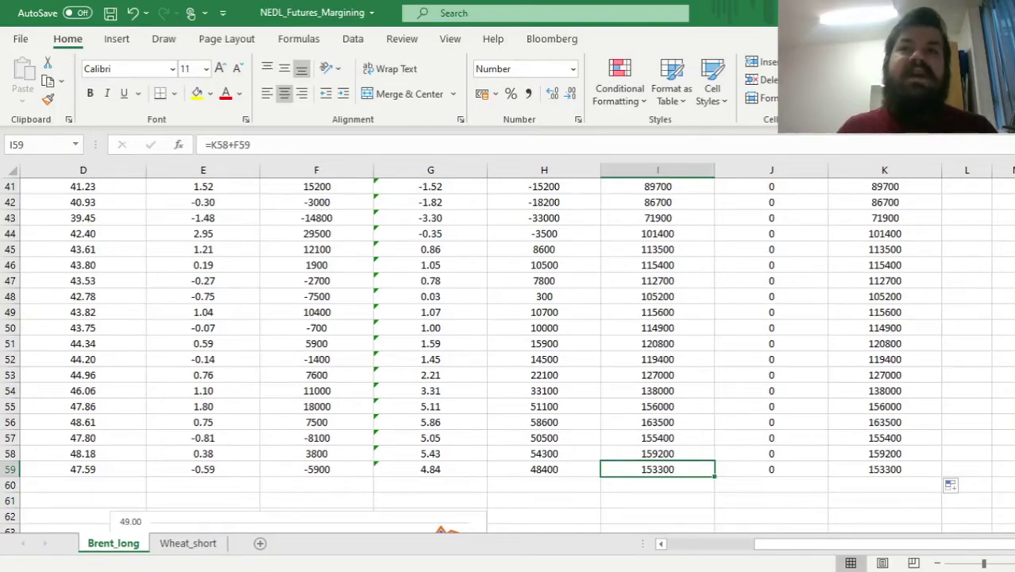
{"action": "scroll", "coordinate": [702, 459], "scroll_direction": "up", "scroll_amount": 14}
{"action": "left_click", "coordinate": [703, 459]}
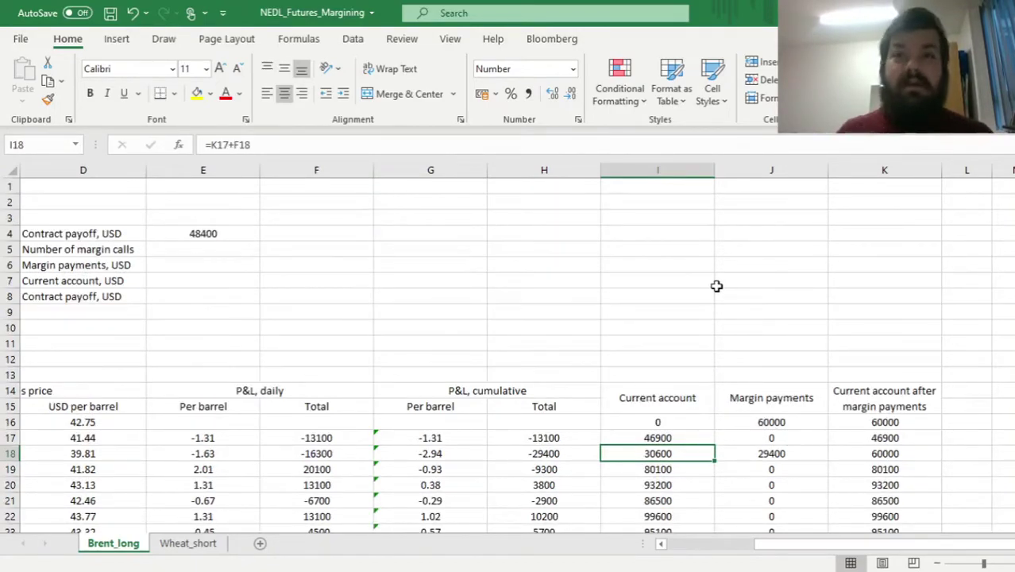
Step: Calculate the number of margin calls in E5 with =COUNTIF(J17:J59,">0")
{"action": "left_click", "coordinate": [188, 251]}
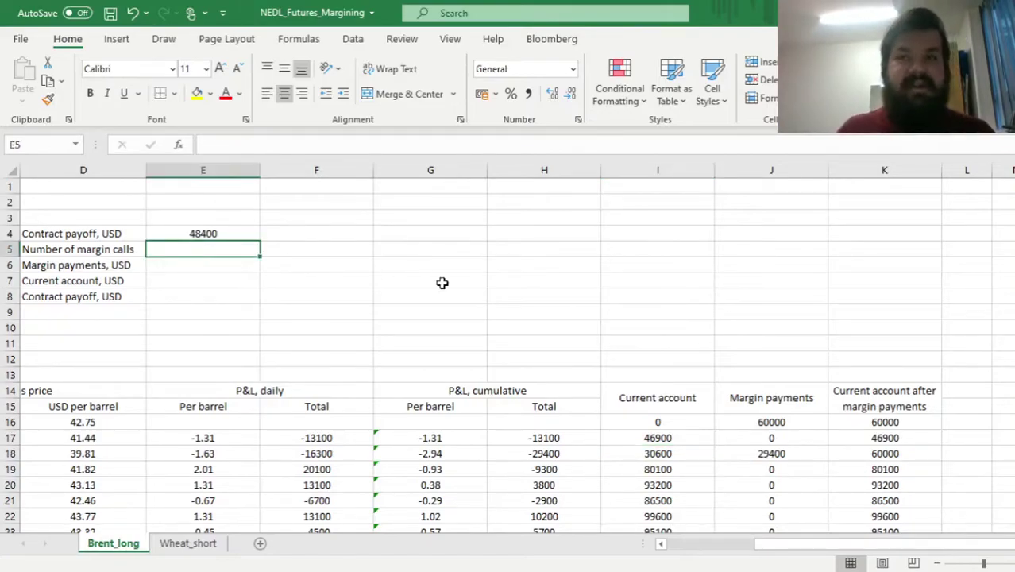
{"action": "type", "text": "="}
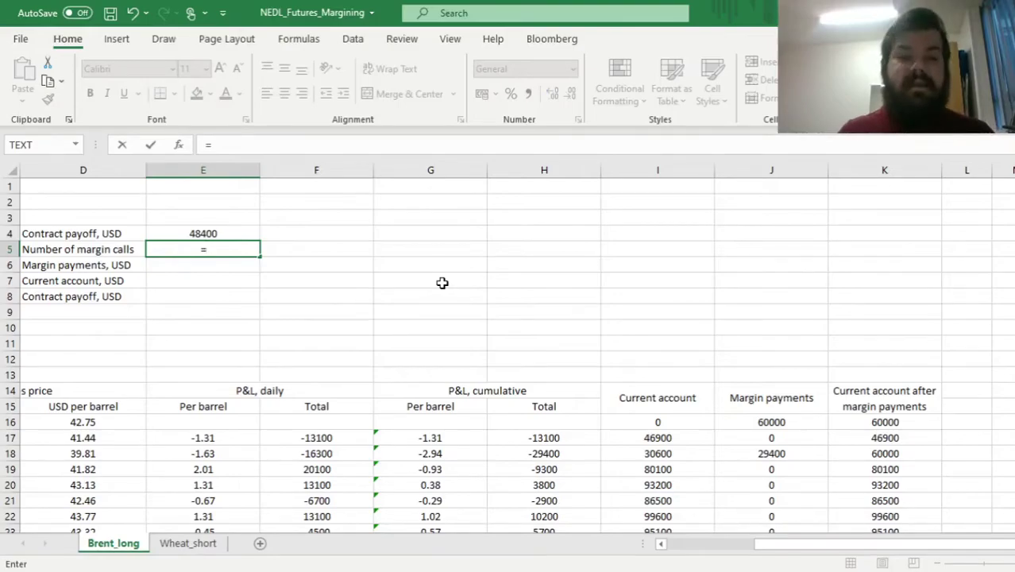
{"action": "type", "text": "COUNTIF("}
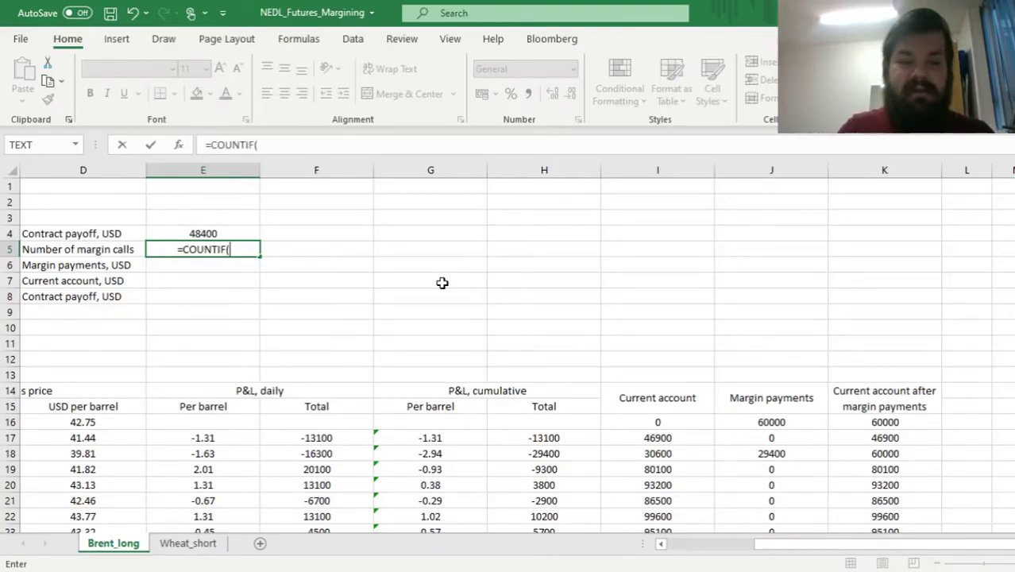
{"action": "left_click", "coordinate": [794, 437]}
{"action": "key", "text": "ctrl+shift+Down"}
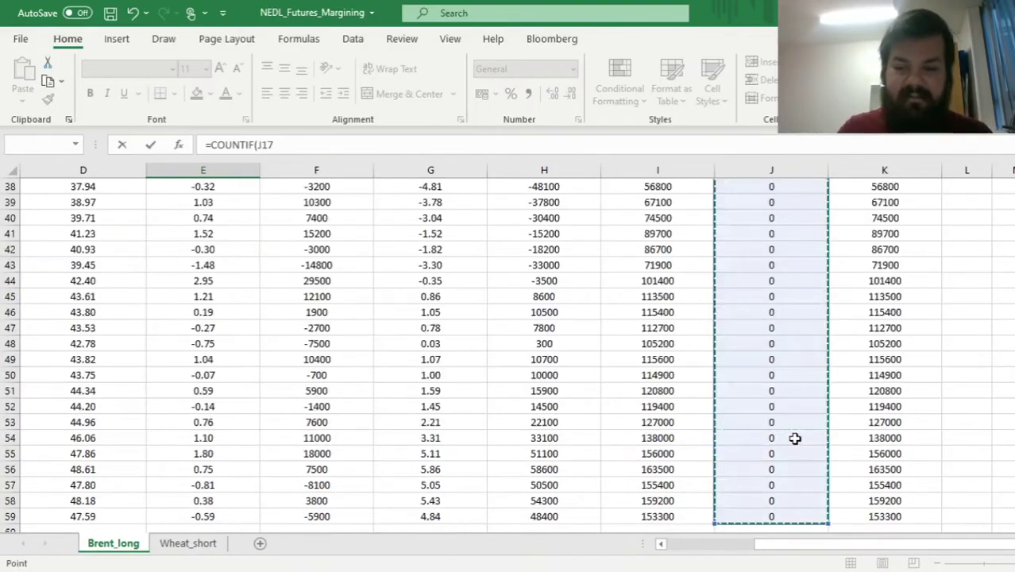
{"action": "type", "text": ",\">0\")"}
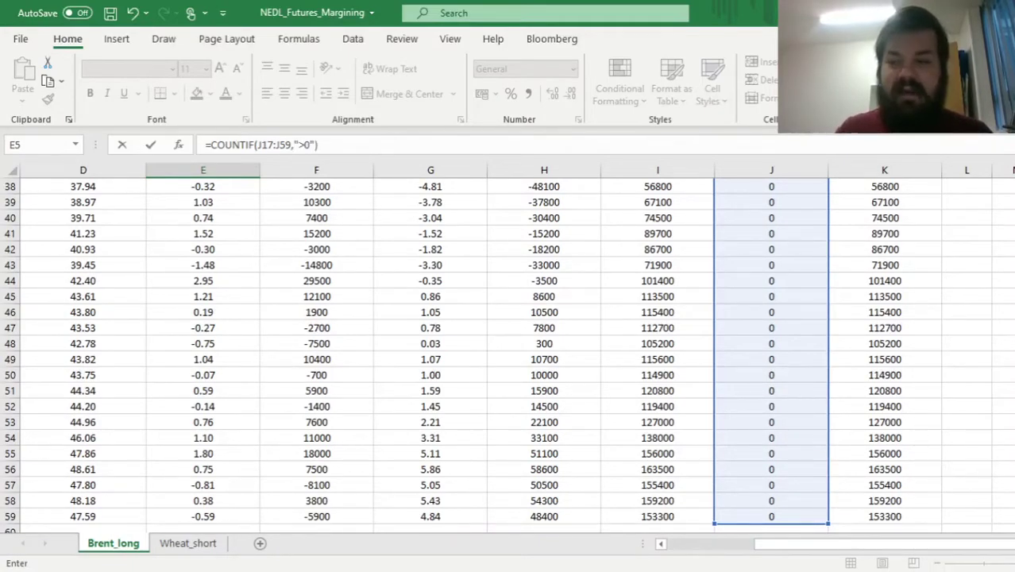
{"action": "scroll", "coordinate": [794, 438], "scroll_direction": "up", "scroll_amount": 12}
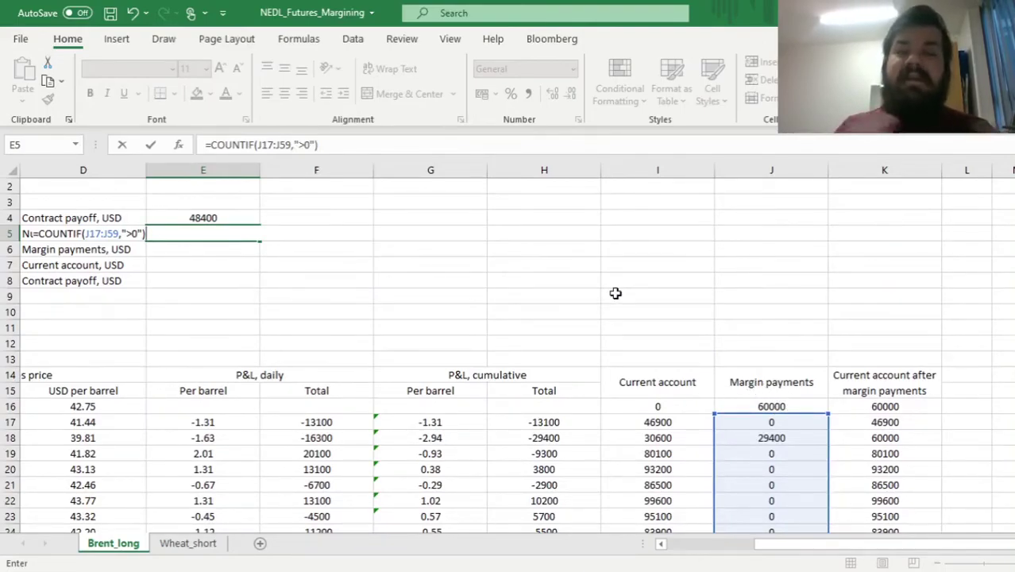
{"action": "key", "text": "Return"}
{"action": "key", "text": "Up"}
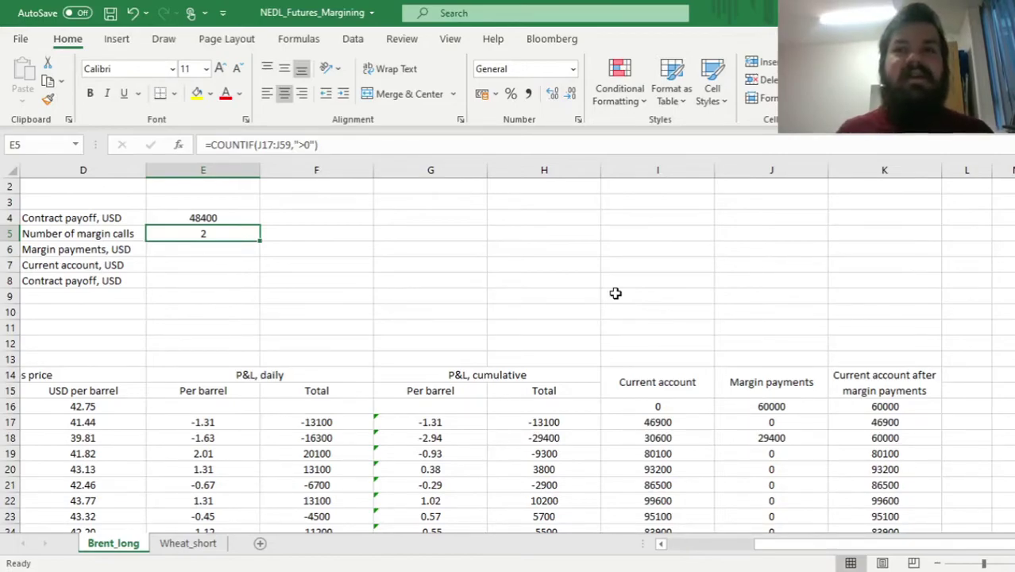
Step: Calculate the total margin payments in E6 with =SUM(J16:J59), including the initial margin
{"action": "key", "text": "Down"}
{"action": "type", "text": "="}
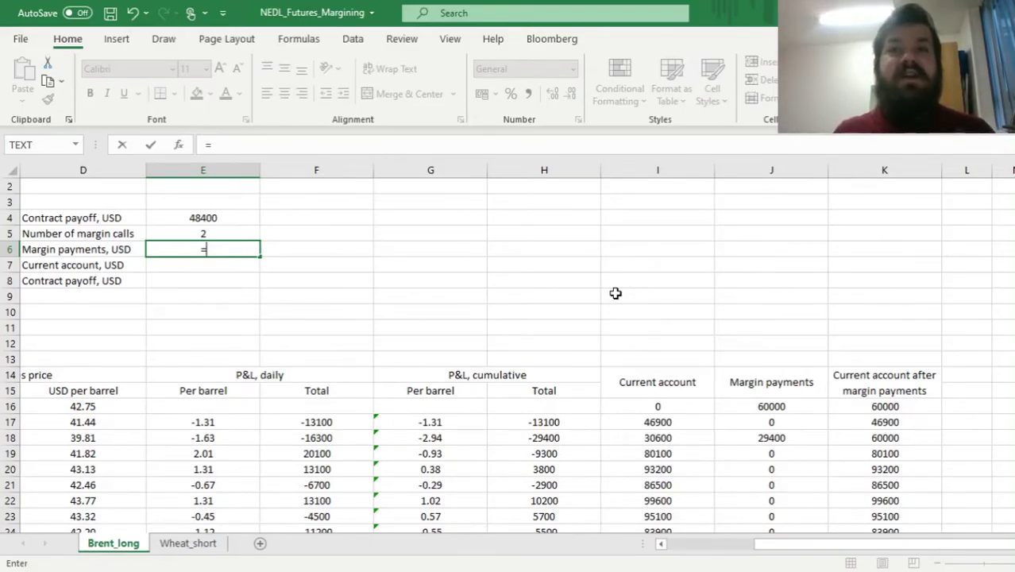
{"action": "type", "text": "SUM("}
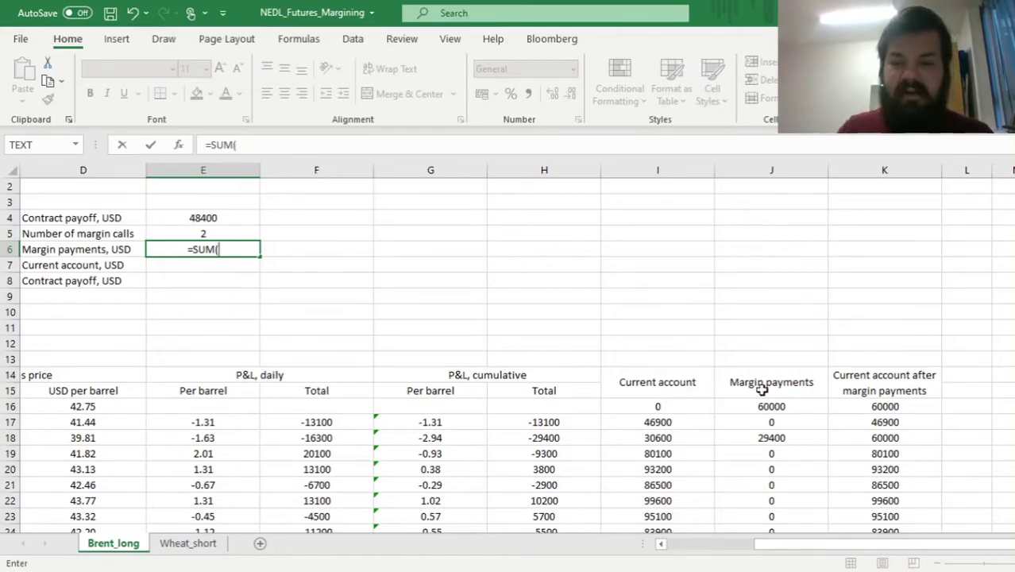
{"action": "left_click_drag", "start_coordinate": [762, 401], "coordinate": [768, 403]}
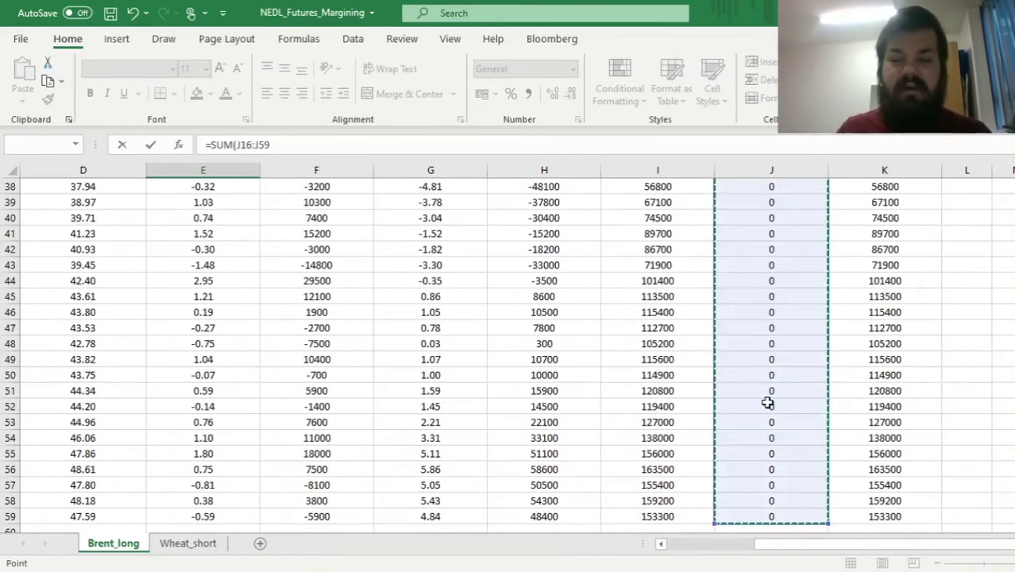
{"action": "key", "text": "Return"}
{"action": "key", "text": "Up"}
{"action": "key", "text": "Up"}
{"action": "key", "text": "Up"}
{"action": "key", "text": "Up"}
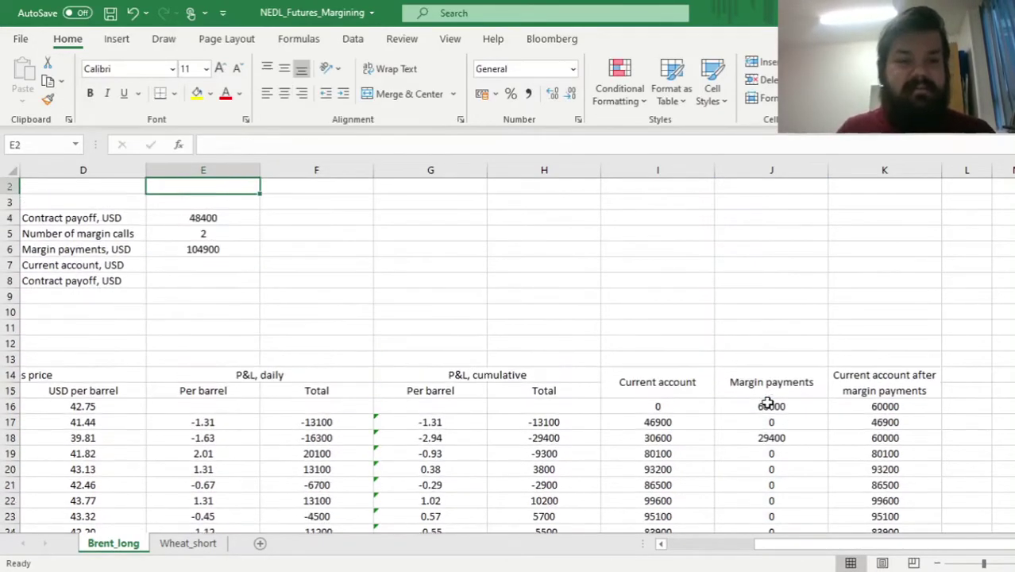
{"action": "key", "text": "Down"}
{"action": "key", "text": "Down"}
{"action": "key", "text": "Down"}
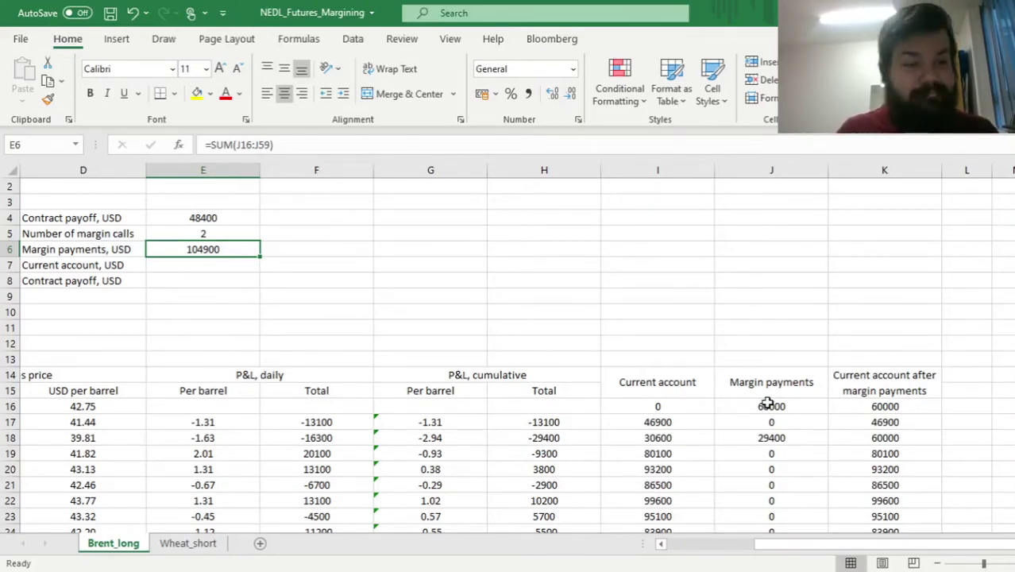
Step: Link the closing current account in E7 to the last balance in the current account column with =I59
{"action": "key", "text": "Down"}
{"action": "type", "text": "="}
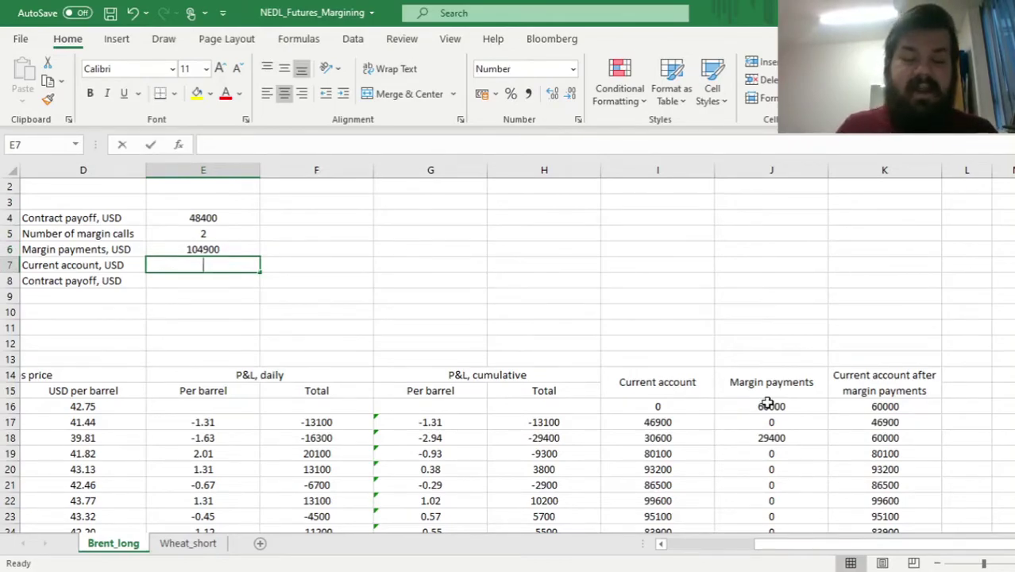
{"action": "left_click", "coordinate": [658, 437]}
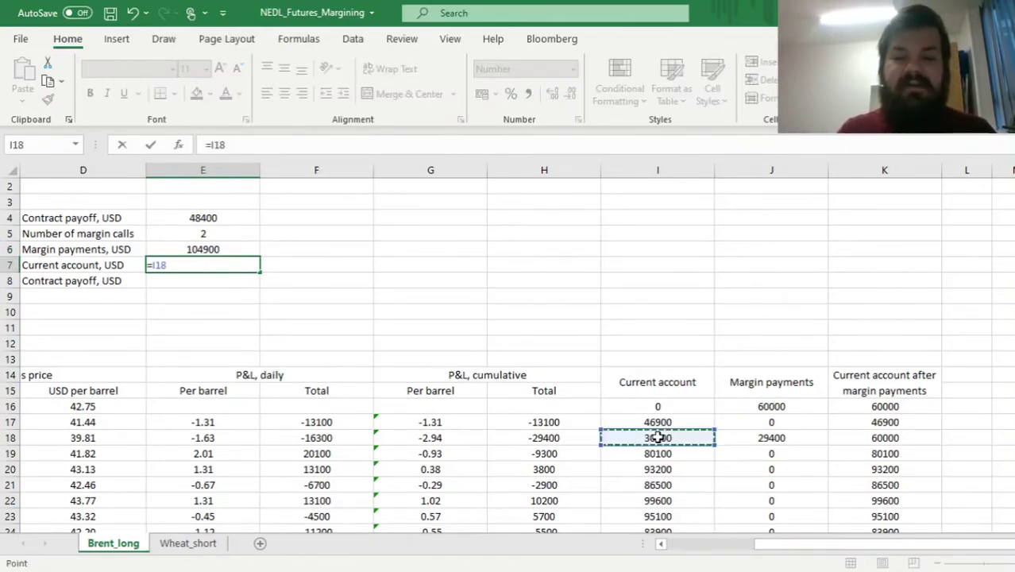
{"action": "key", "text": "ctrl+Down"}
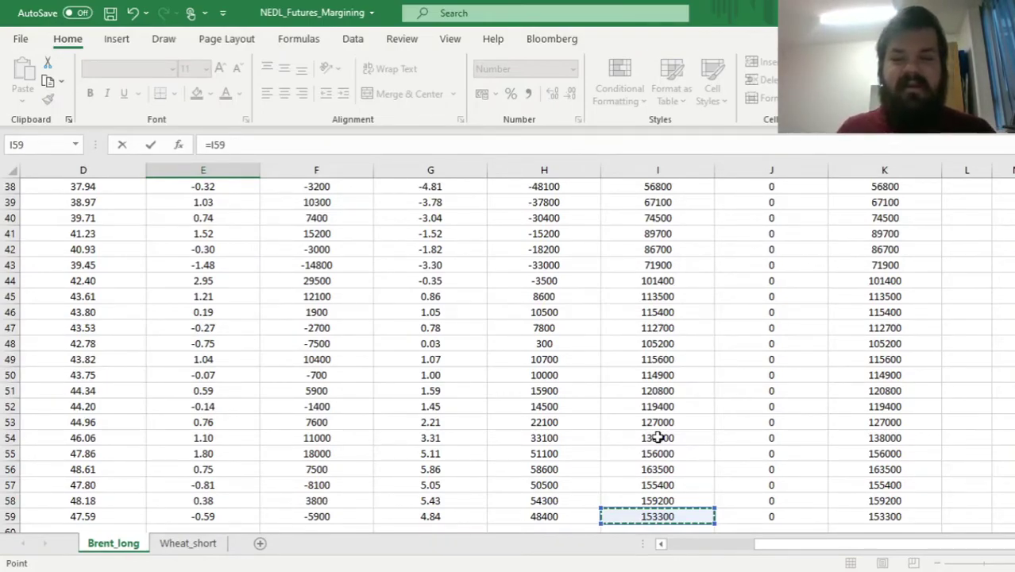
{"action": "key", "text": "ctrl+Return"}
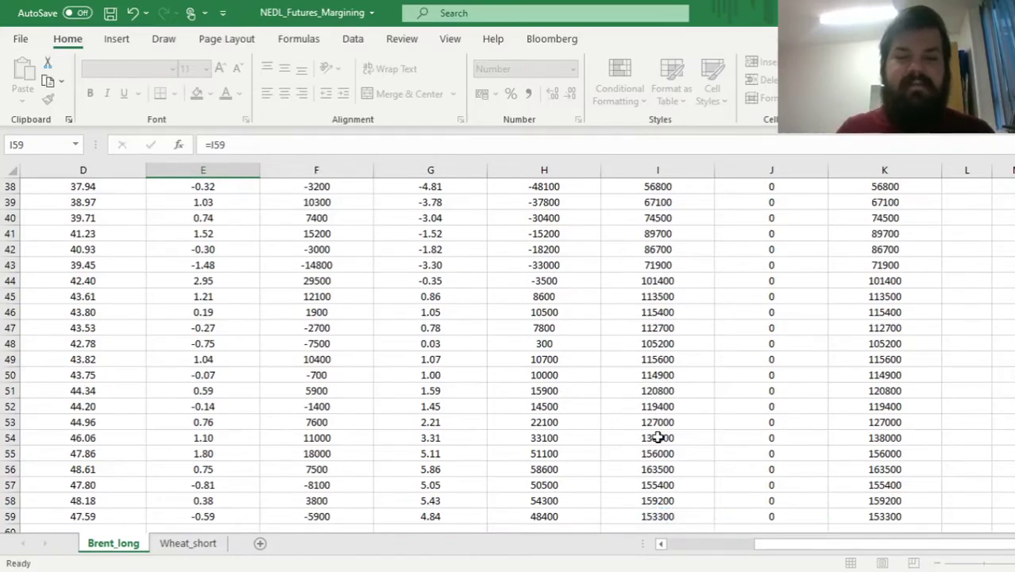
{"action": "key", "text": "Left"}
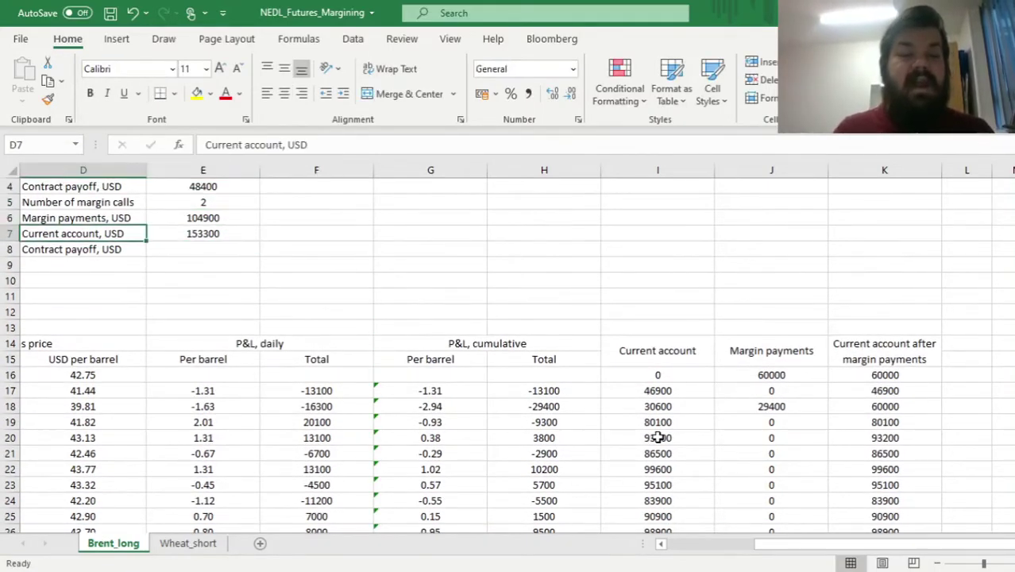
Step: Calculate the contract payoff in E8 as current account minus margin payments with =E7-E6
{"action": "key", "text": "Right"}
{"action": "key", "text": "Up"}
{"action": "key", "text": "Up"}
{"action": "key", "text": "Up"}
{"action": "key", "text": "Up"}
{"action": "key", "text": "Up"}
{"action": "key", "text": "Up"}
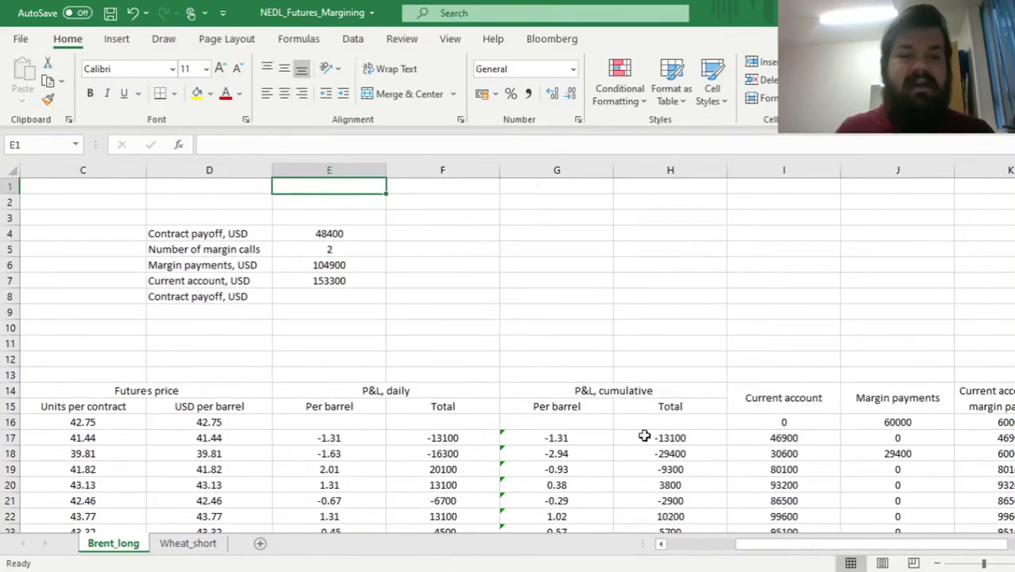
{"action": "left_click", "coordinate": [318, 300]}
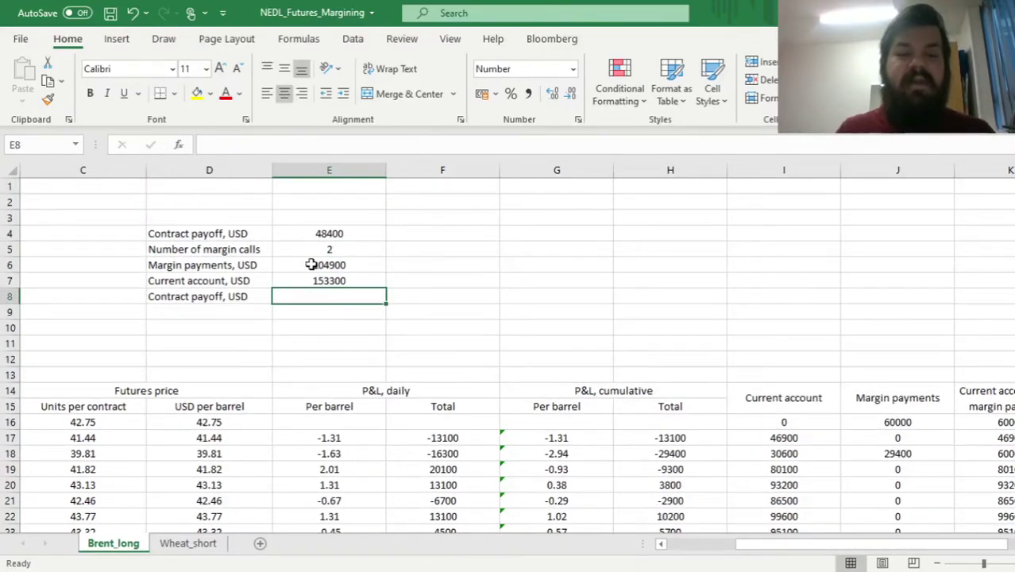
{"action": "left_click_drag", "start_coordinate": [310, 265], "coordinate": [311, 279]}
{"action": "left_click", "coordinate": [312, 294]}
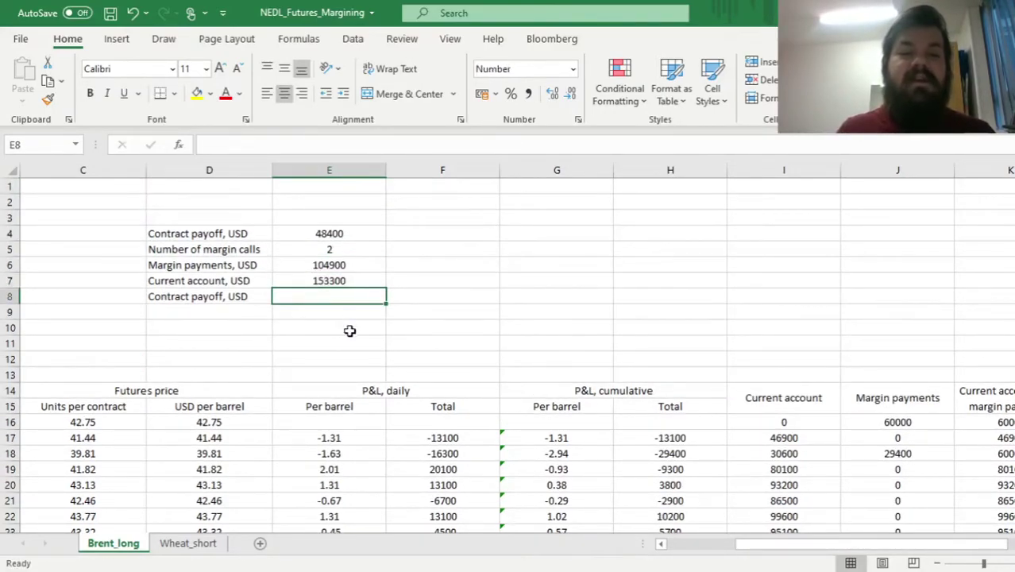
{"action": "key", "text": "F2"}
{"action": "type", "text": "="}
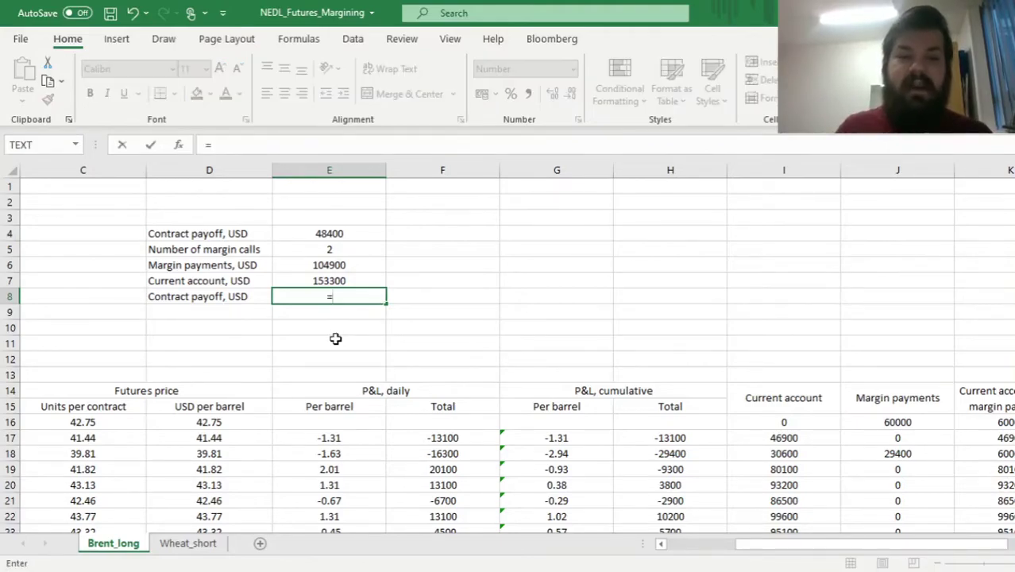
{"action": "key", "text": "Up"}
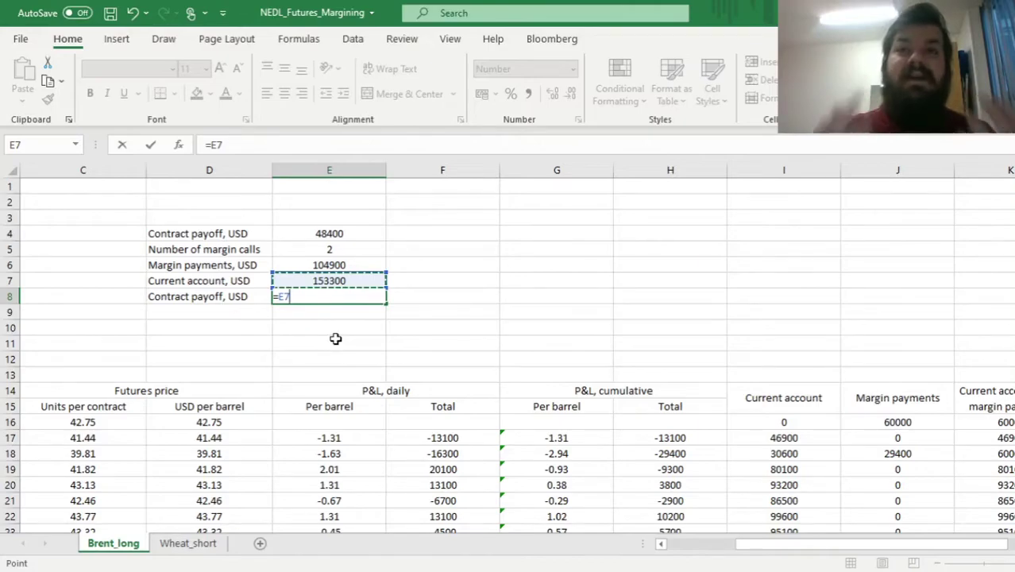
{"action": "type", "text": "-"}
{"action": "key", "text": "Up"}
{"action": "key", "text": "Up"}
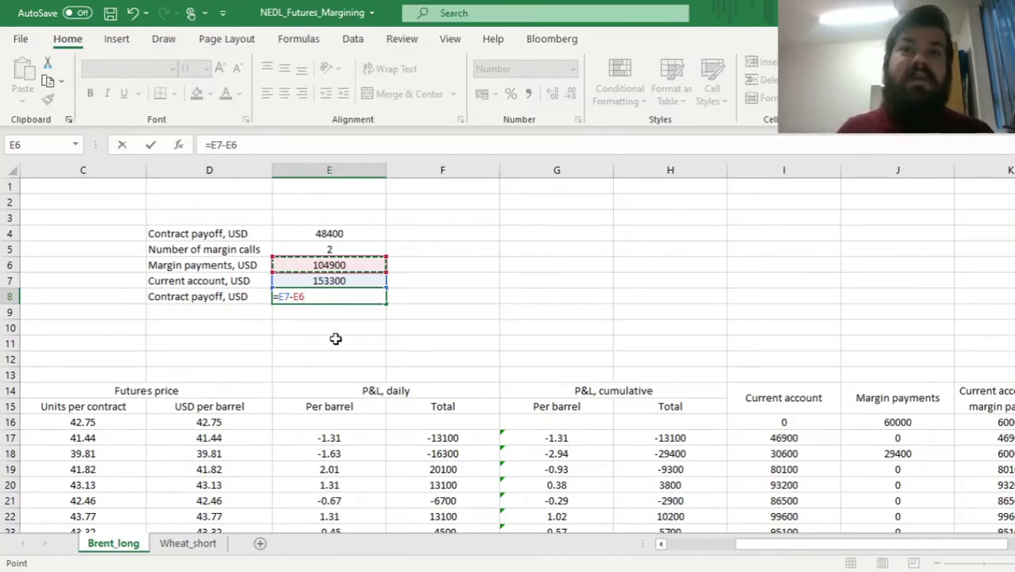
{"action": "key", "text": "ctrl+Return"}
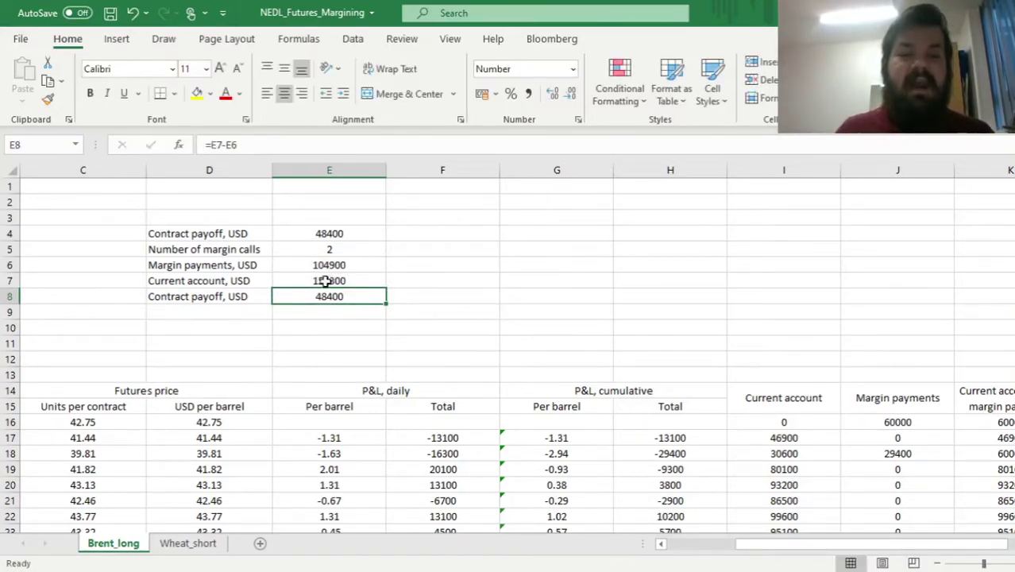
Step: Compare the contract payoffs in E4 and E8, and review the current account in E7 and the references in the E8 formula
{"action": "left_click", "coordinate": [324, 233], "text": "ctrl"}
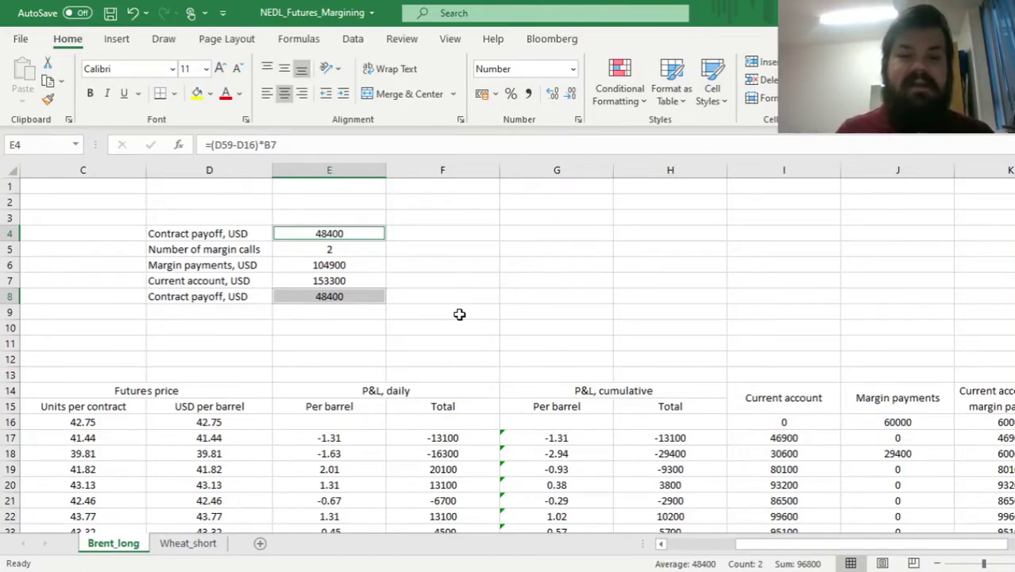
{"action": "left_click", "coordinate": [330, 281]}
{"action": "left_click", "coordinate": [347, 294]}
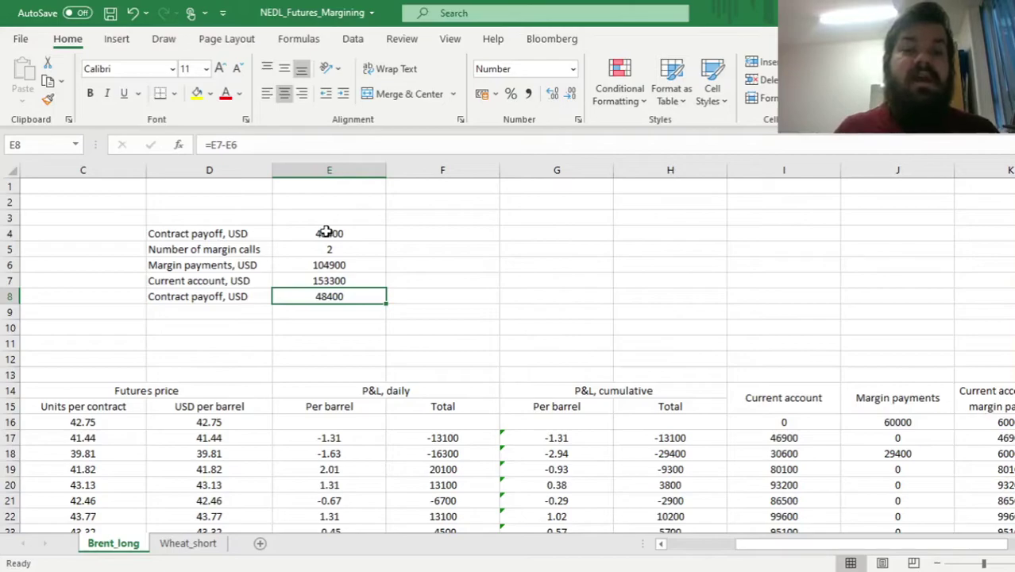
{"action": "left_click", "coordinate": [342, 281]}
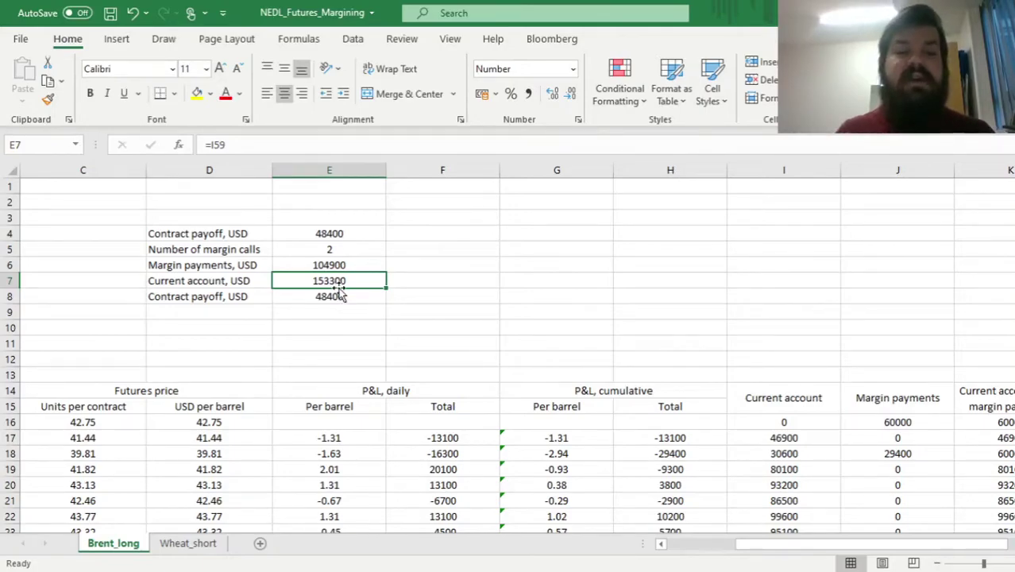
{"action": "left_click_drag", "start_coordinate": [224, 281], "coordinate": [317, 281]}
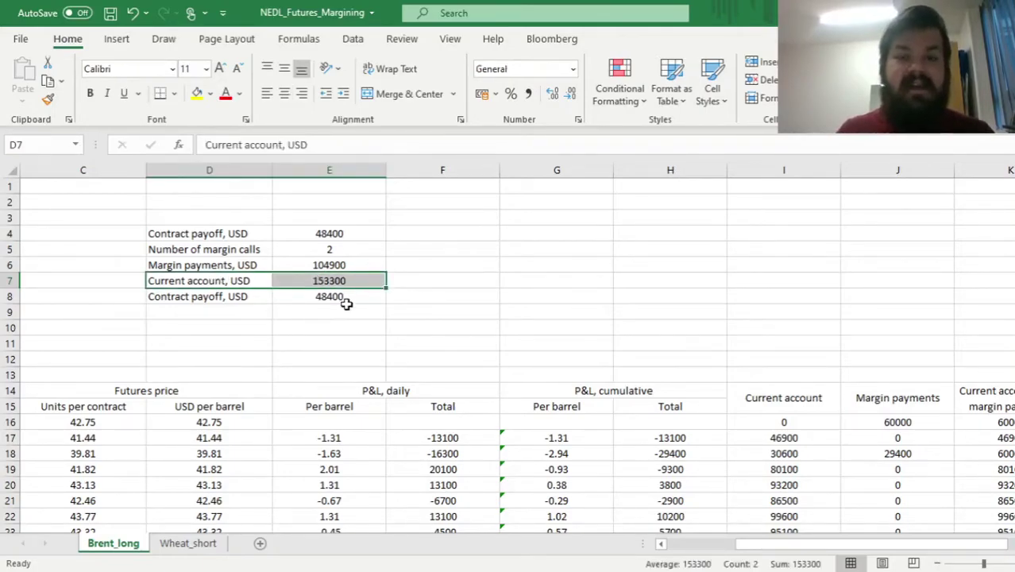
{"action": "left_click", "coordinate": [317, 294]}
{"action": "left_click", "coordinate": [285, 145]}
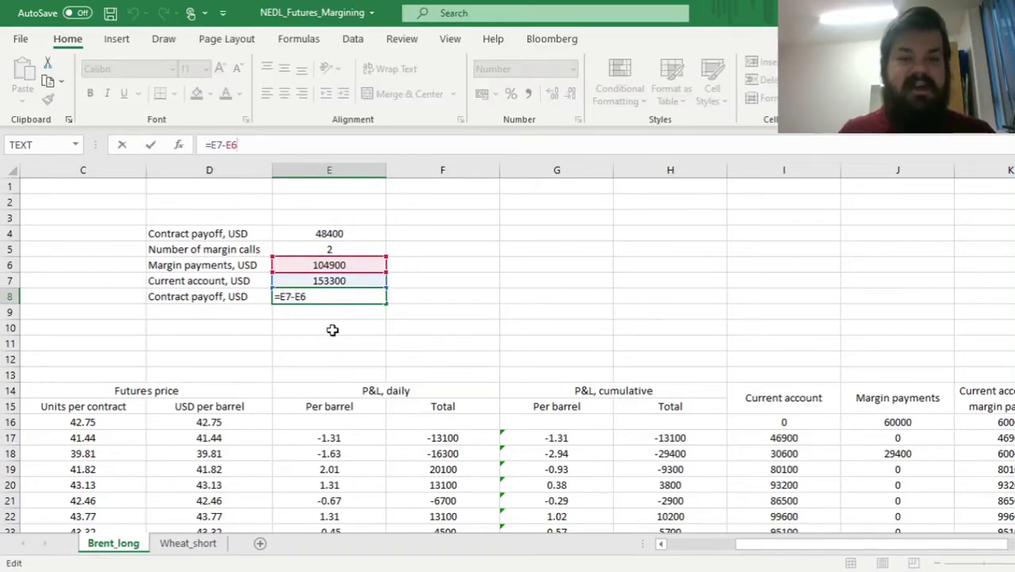
{"action": "key", "text": "Escape"}
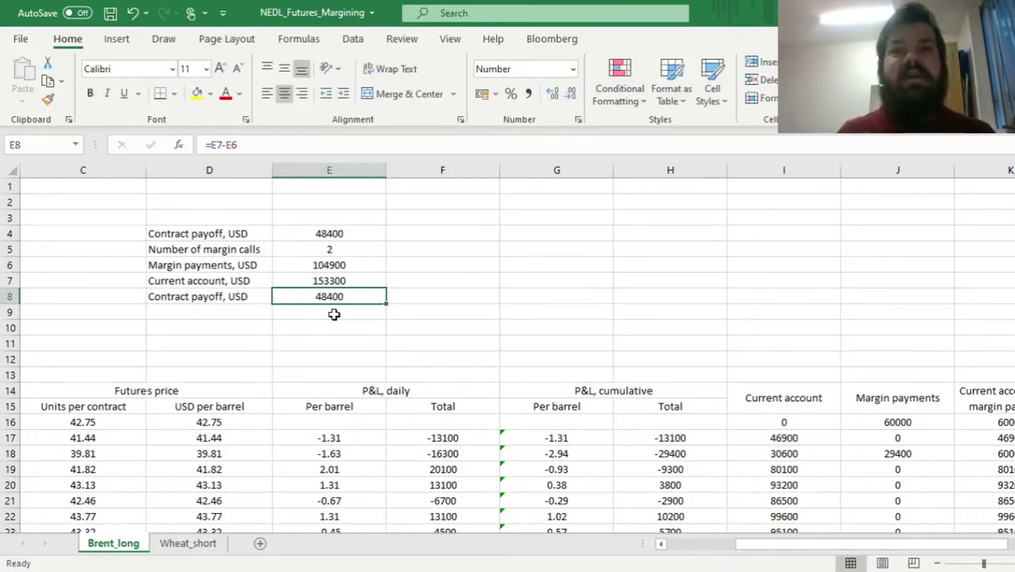